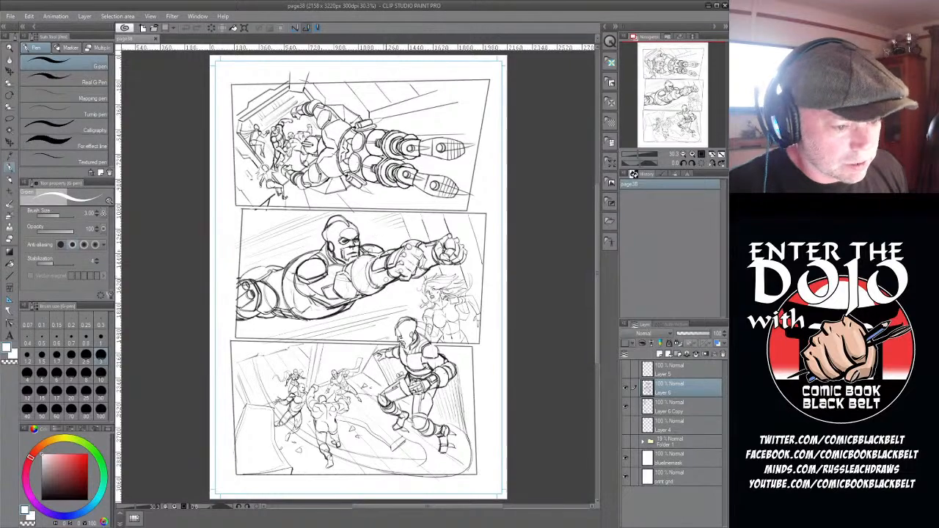
- Lower the opacity of Layer 6 and Layer 6 Copy to 15% and add a new raster layer above them
scroll(356, 291, "up", 2)
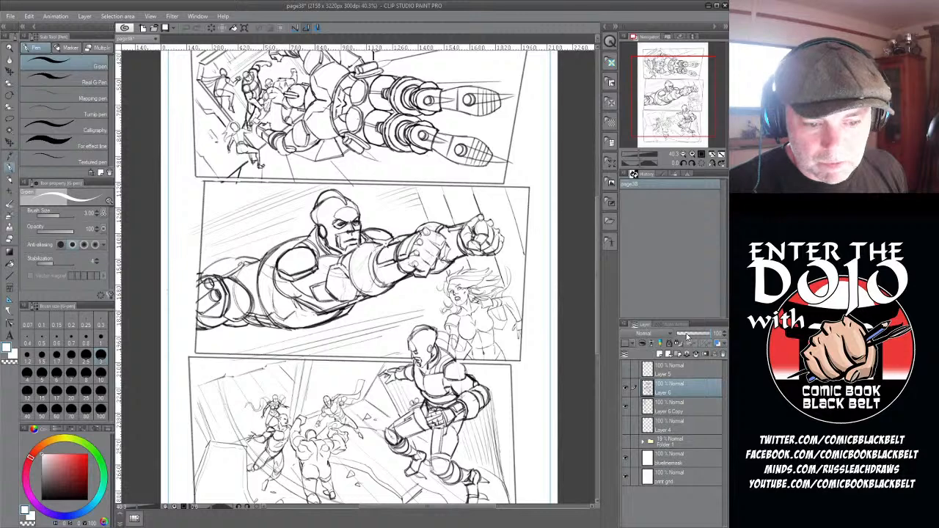
left_click_drag(692, 334, 712, 335)
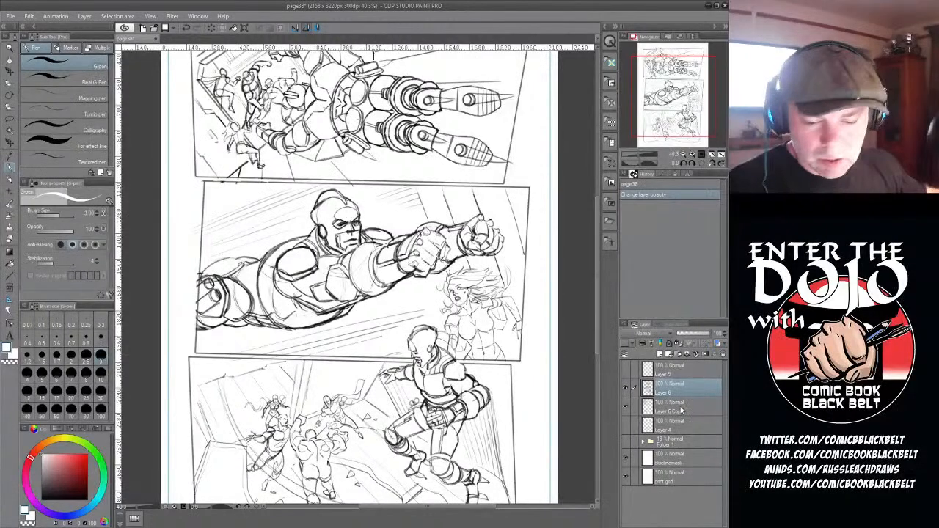
left_click(681, 336)
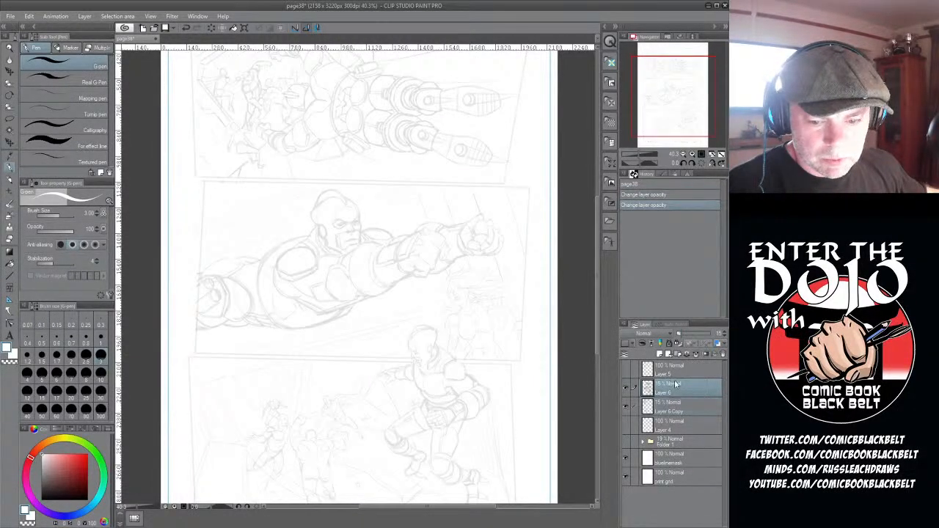
left_click(659, 354)
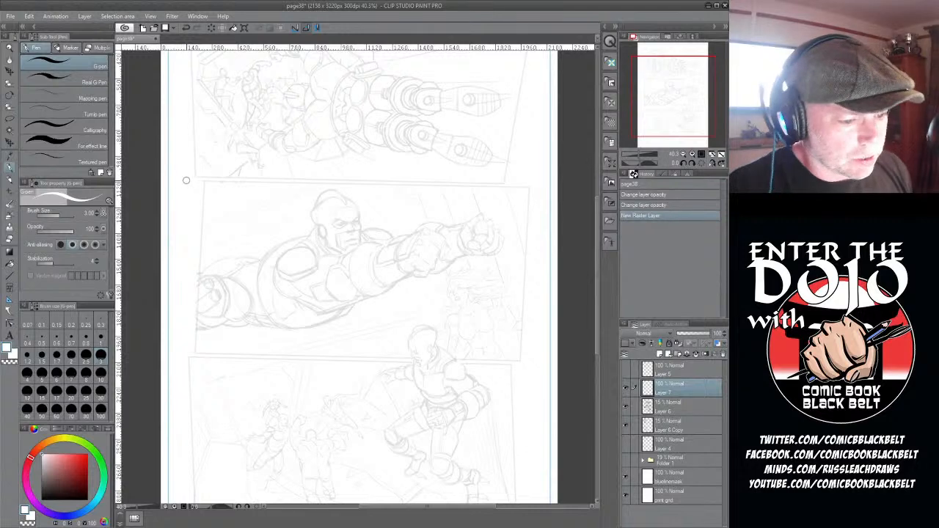
- Using the Rough pencil in near-black, draw the narrow glove plate behind the nearer fist of the middle panel's flying man
left_click(10, 96)
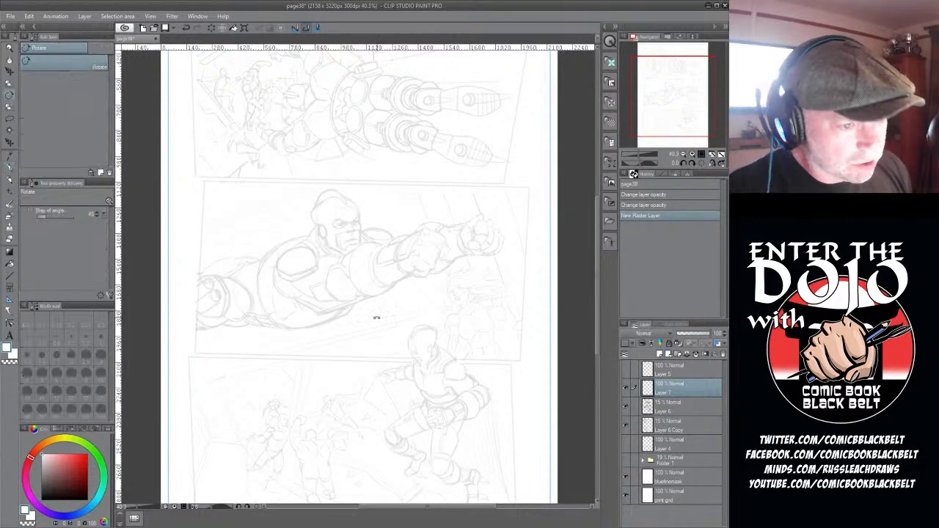
left_click_drag(504, 206, 457, 216)
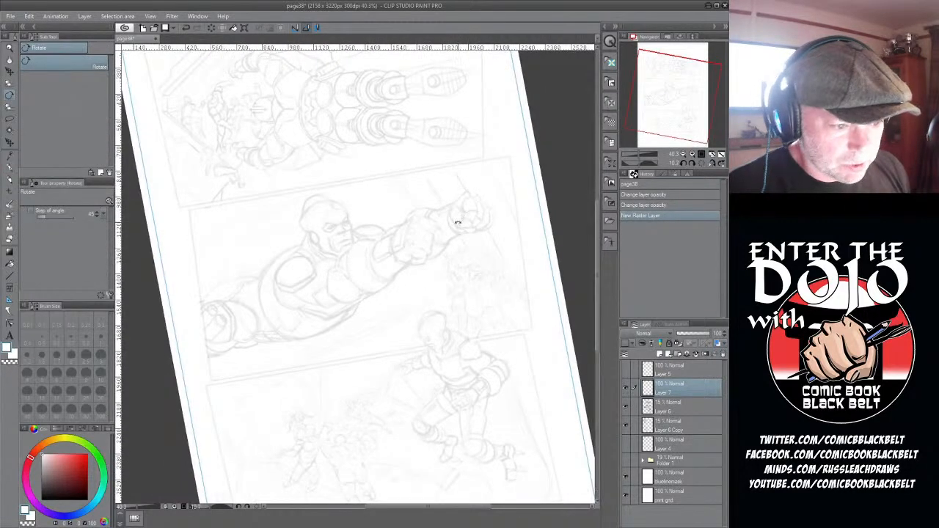
scroll(377, 279, "up", 2)
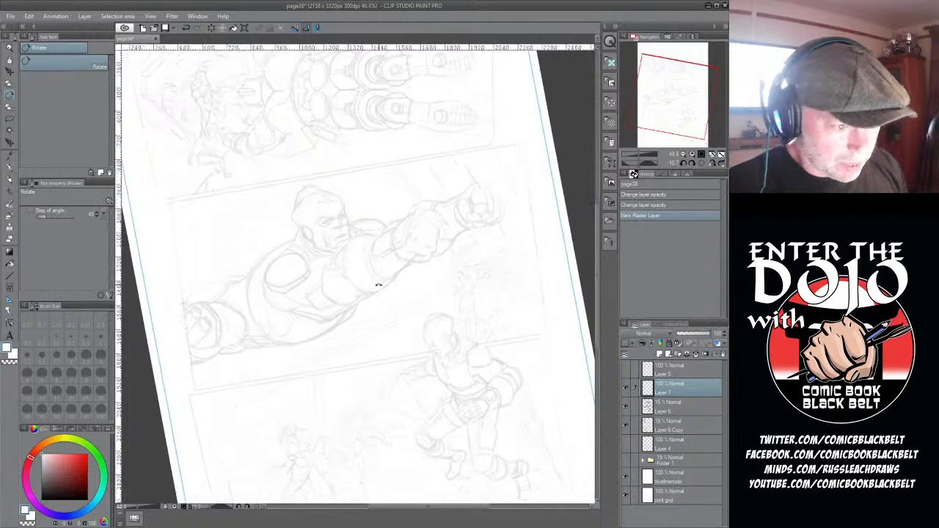
scroll(290, 278, "up", 1)
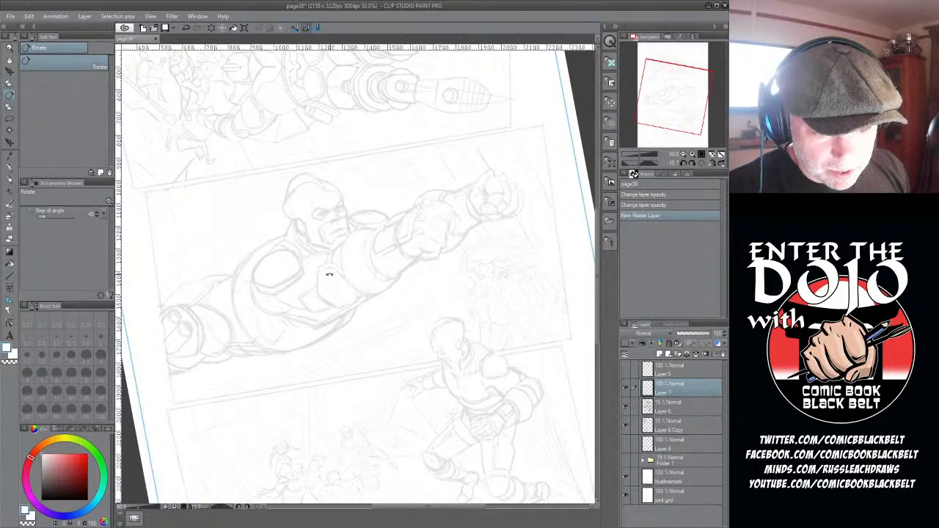
scroll(329, 275, "up", 1)
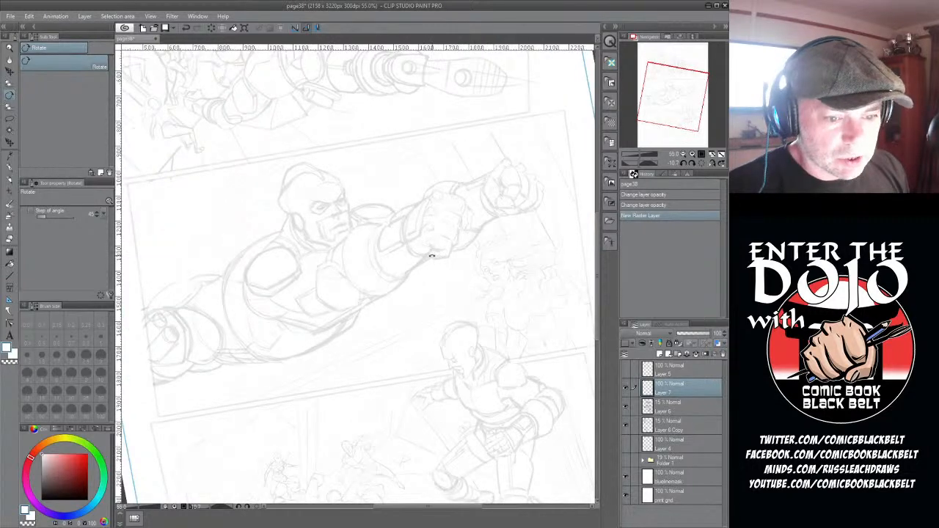
left_click_drag(409, 507, 414, 510)
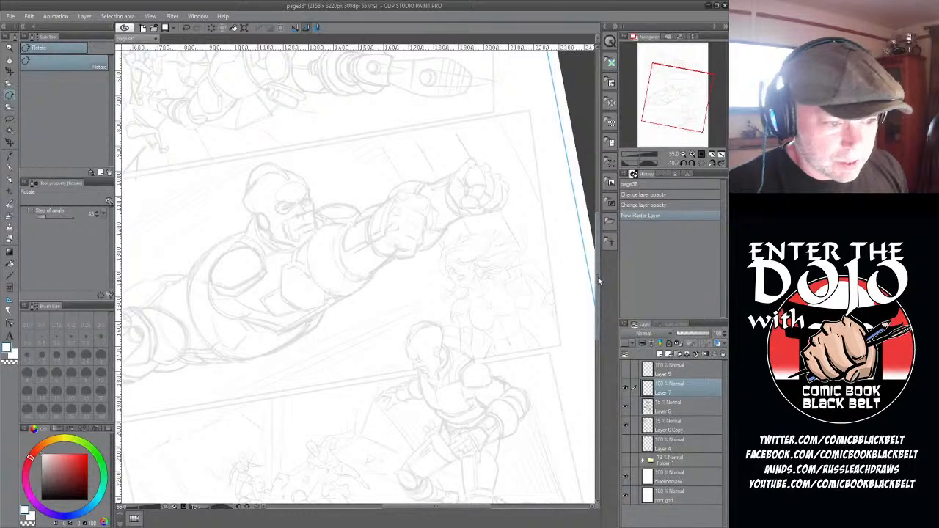
left_click_drag(597, 279, 597, 276)
left_click_drag(446, 507, 438, 508)
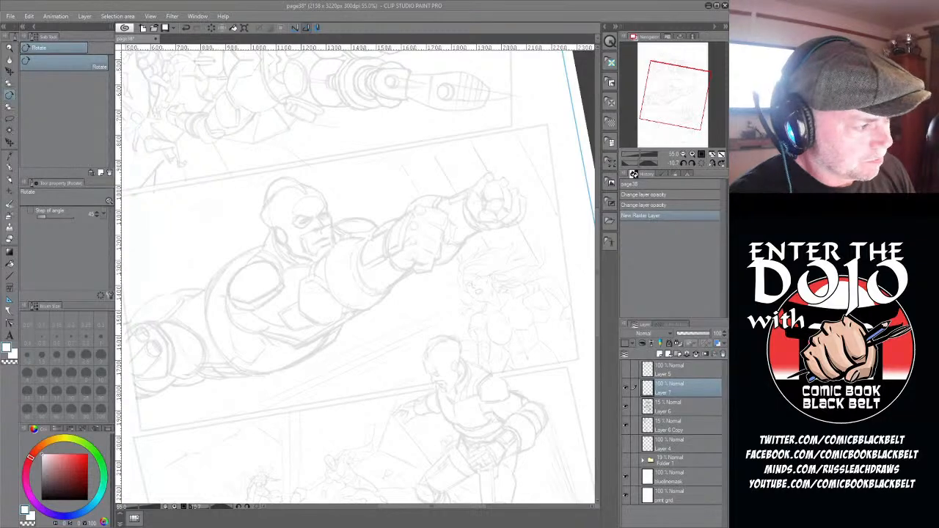
key("p")
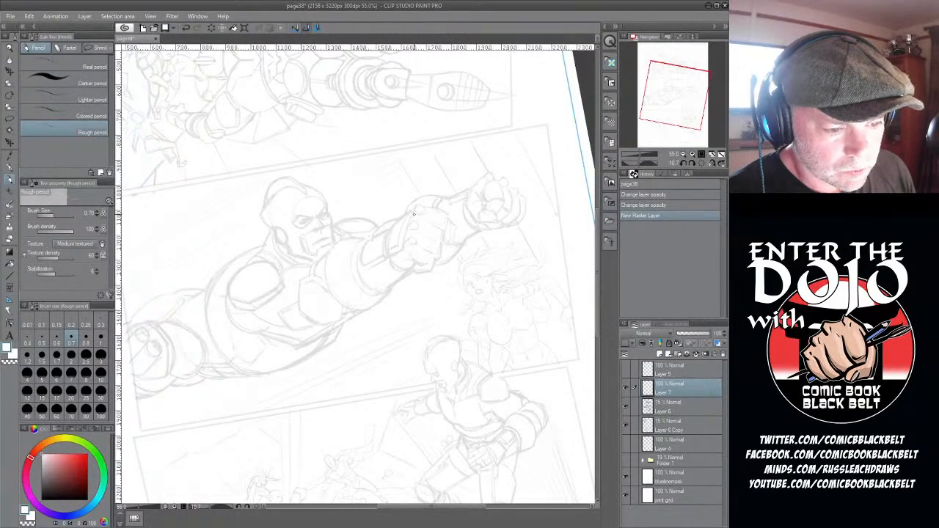
left_click_drag(408, 213, 413, 219)
left_click_drag(410, 214, 414, 220)
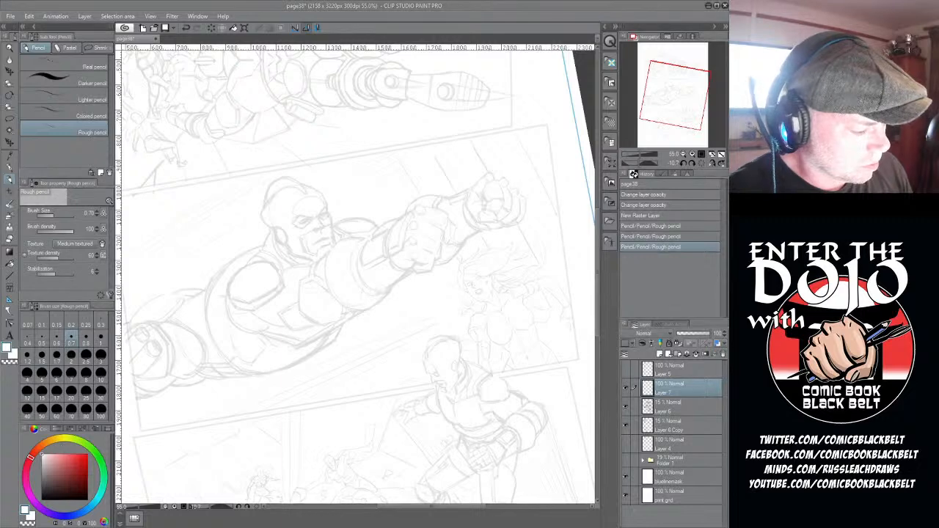
left_click(43, 499)
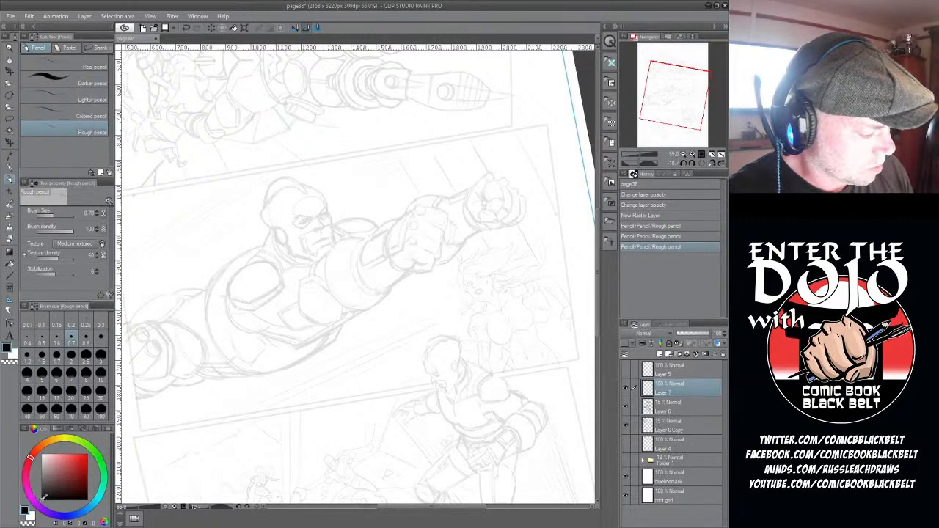
left_click_drag(417, 212, 402, 248)
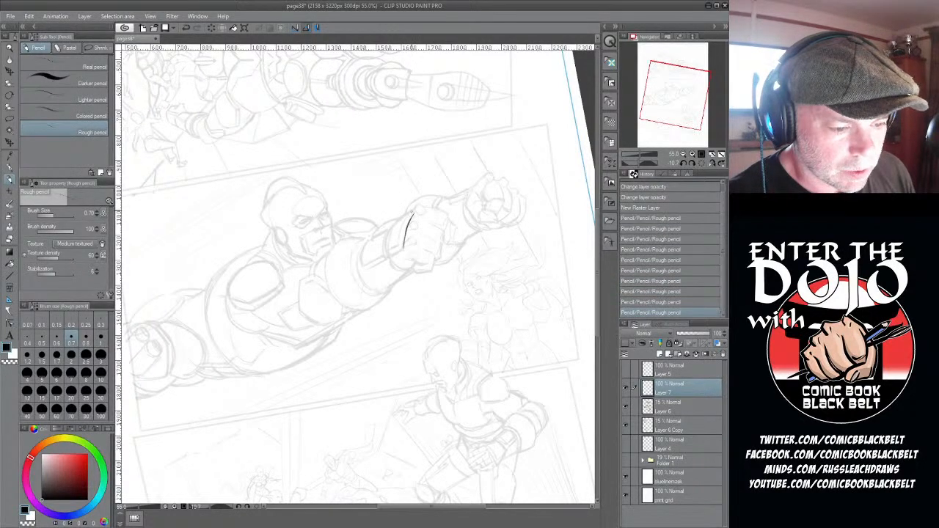
mouse_move(411, 214)
left_mouse_down()
mouse_move(404, 244)
mouse_move(390, 251)
left_mouse_up()
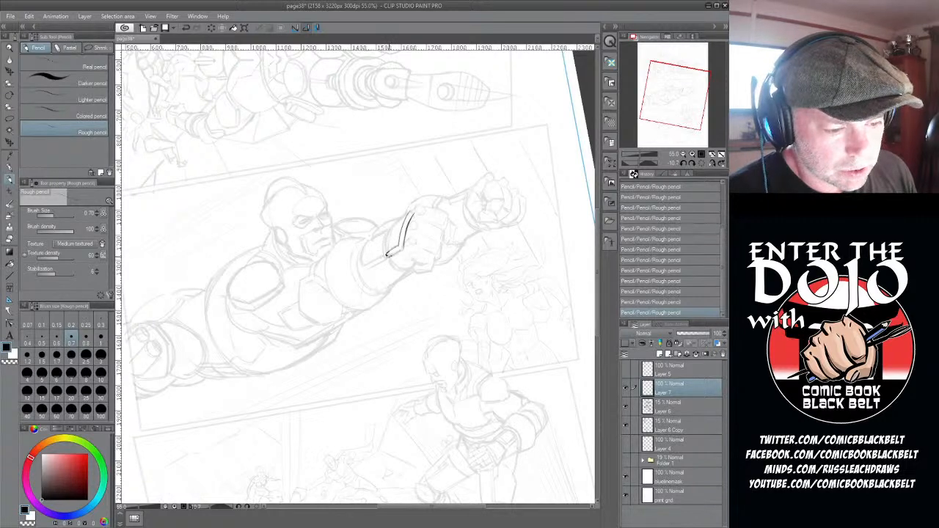
left_click_drag(402, 248, 386, 255)
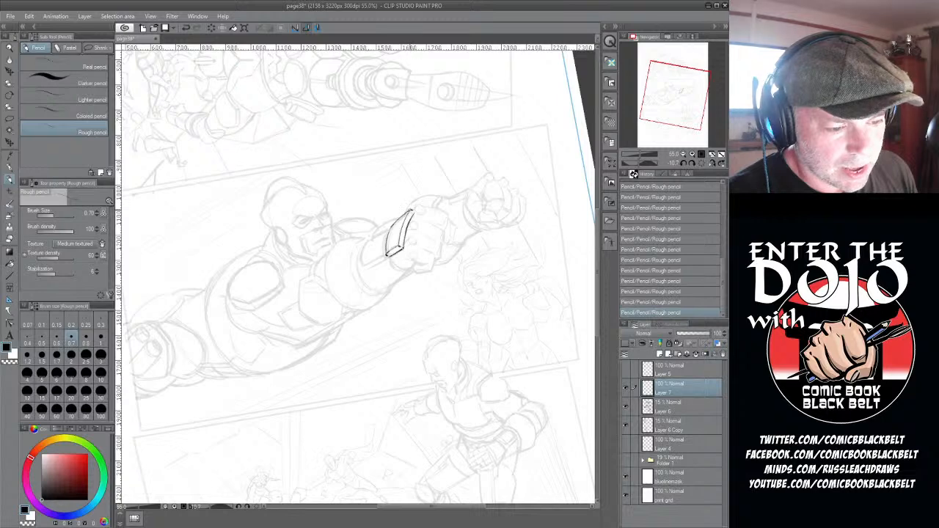
- Draw the second plate along the flying man's forearm and the lower contour of the glove up to the wrist
mouse_move(384, 239)
left_mouse_down()
mouse_move(385, 255)
mouse_move(363, 267)
left_mouse_up()
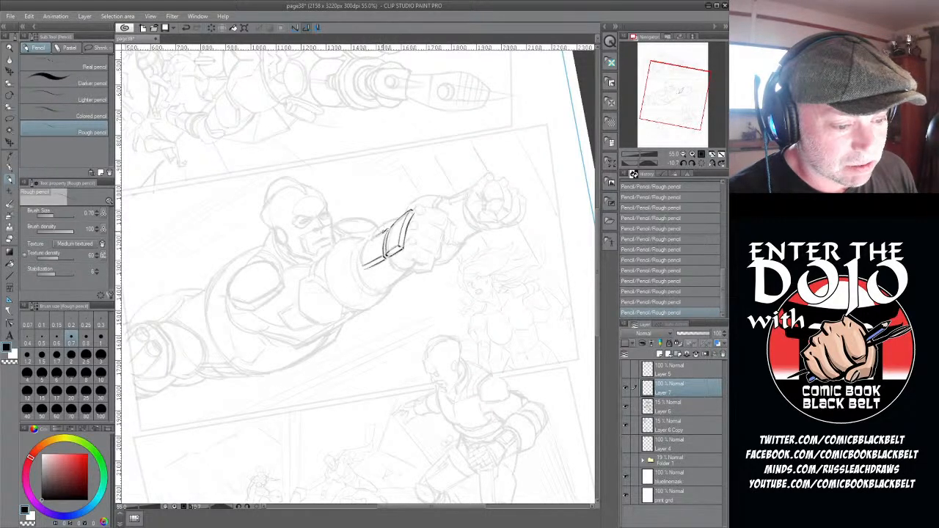
mouse_move(384, 232)
left_mouse_down()
mouse_move(361, 245)
mouse_move(362, 266)
left_mouse_up()
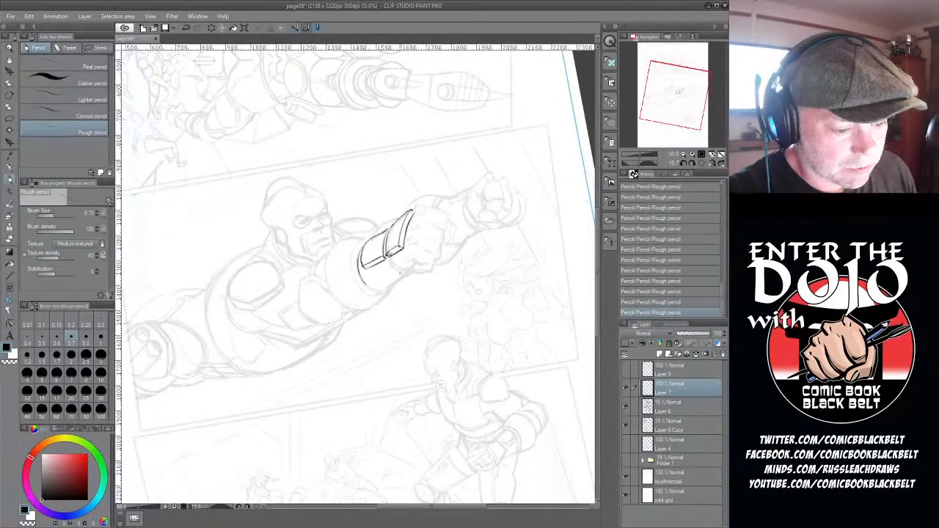
left_click_drag(369, 286, 421, 266)
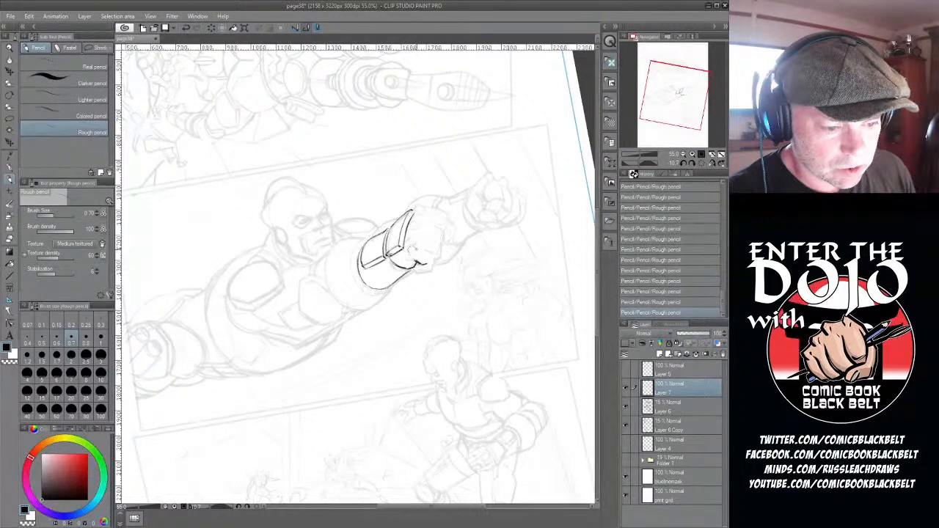
- Draw and shade four small round studs across the knuckles of the nearer fist
left_click_drag(413, 250, 422, 221)
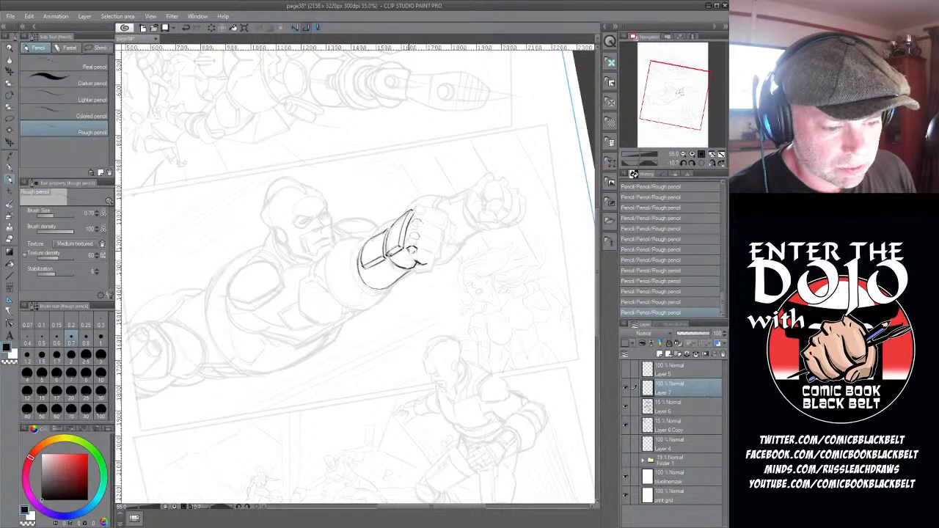
left_click_drag(410, 249, 414, 250)
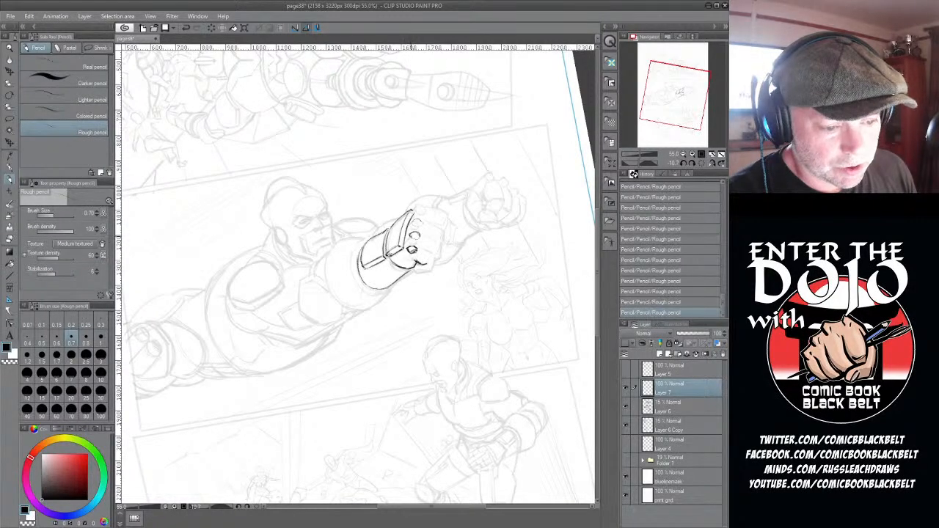
mouse_move(410, 234)
left_mouse_down()
mouse_move(418, 238)
mouse_move(412, 224)
mouse_move(425, 214)
left_mouse_up()
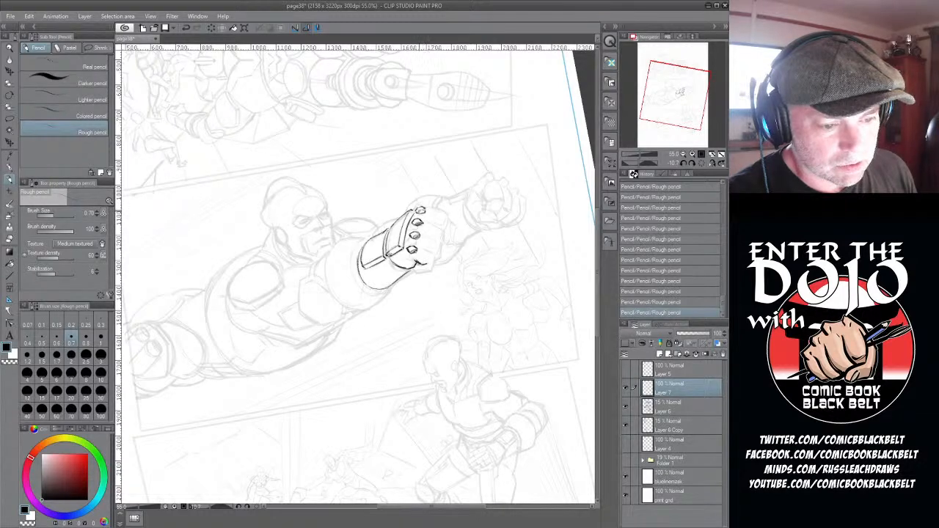
left_click_drag(418, 212, 428, 210)
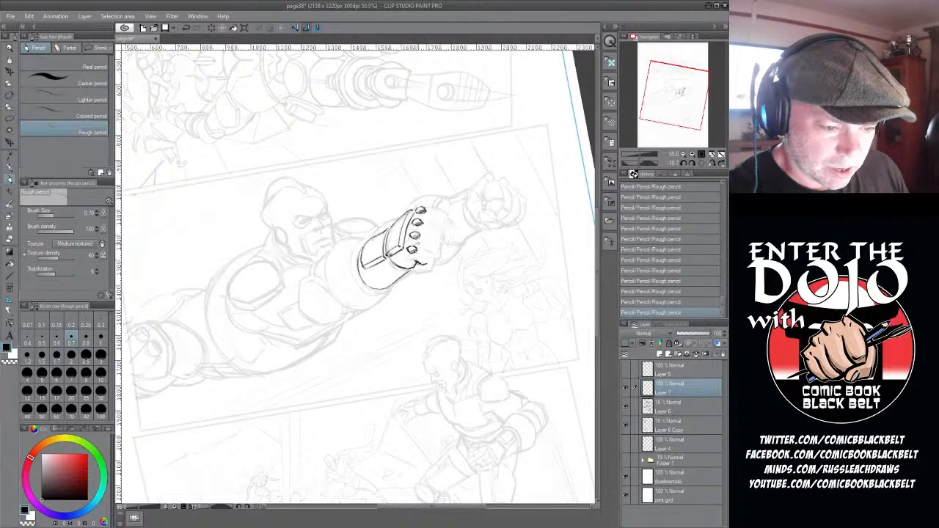
- Draw the outlines of the nearer fist's curled fingers, working from the lowest finger up to the topmost one
left_click_drag(418, 241, 432, 252)
mouse_move(418, 242)
left_mouse_down()
mouse_move(438, 253)
mouse_move(422, 273)
left_mouse_up()
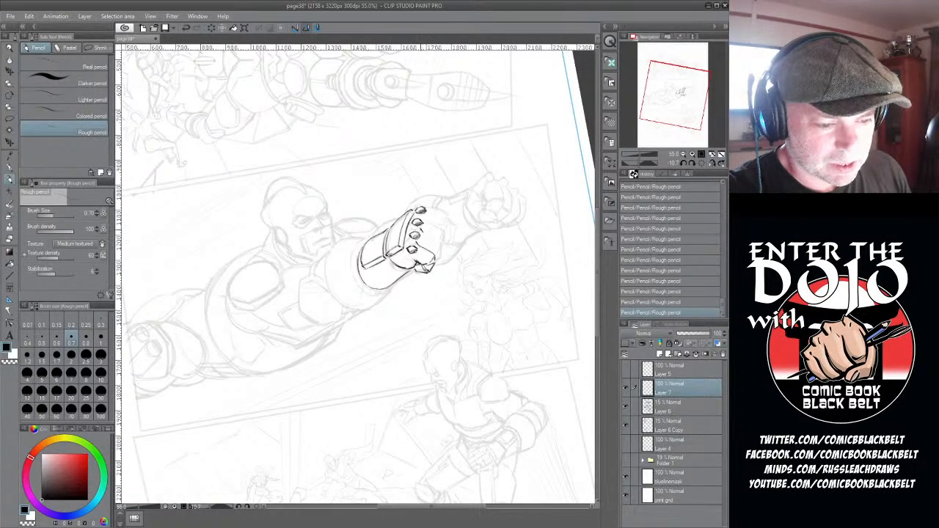
mouse_move(419, 229)
left_mouse_down()
mouse_move(440, 241)
mouse_move(436, 263)
left_mouse_up()
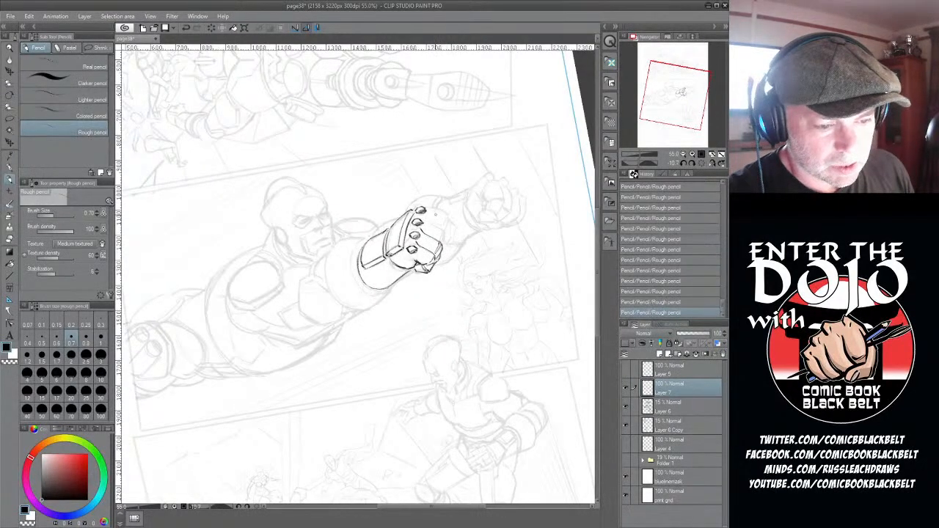
mouse_move(422, 215)
left_mouse_down()
mouse_move(444, 231)
mouse_move(439, 254)
left_mouse_up()
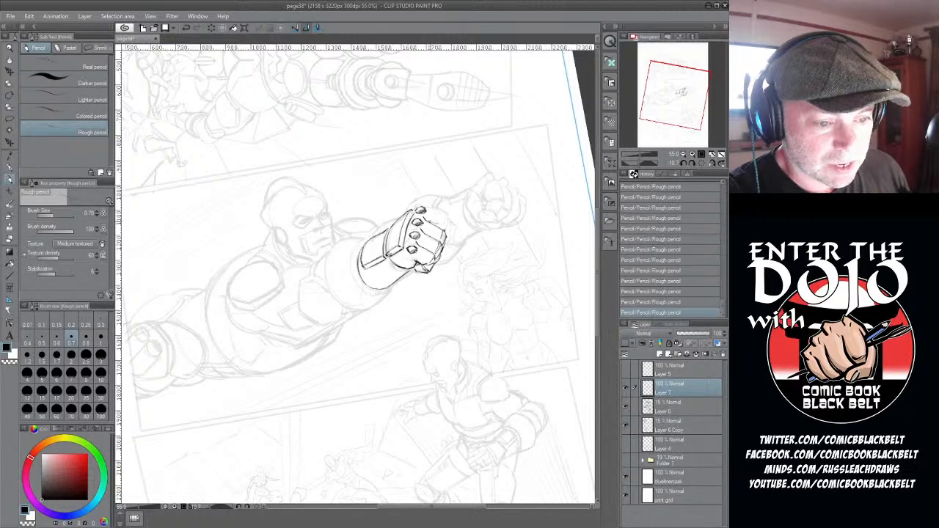
left_click_drag(424, 206, 447, 215)
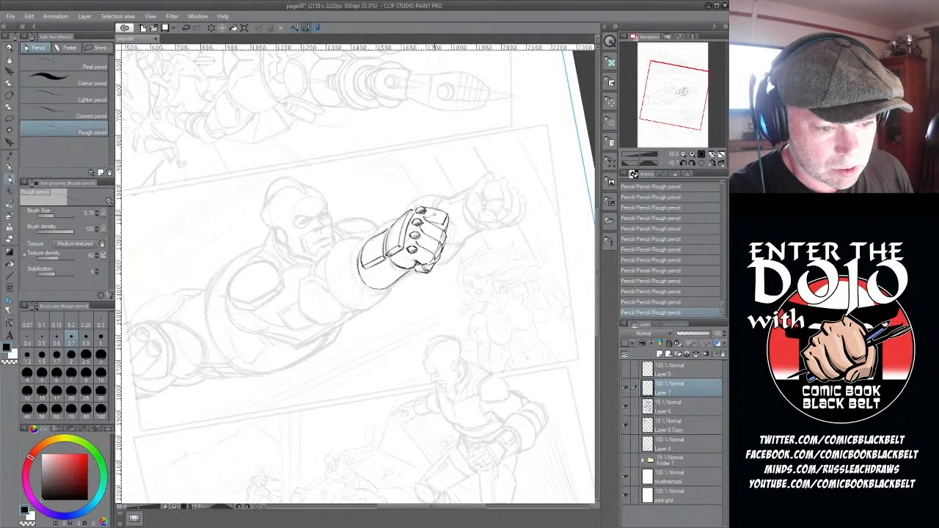
- Add the finger separations, creases and shading to the nearer fist and draw its protruding outer edge
mouse_move(433, 214)
left_mouse_down()
mouse_move(444, 221)
mouse_move(441, 238)
mouse_move(427, 248)
mouse_move(438, 248)
left_mouse_up()
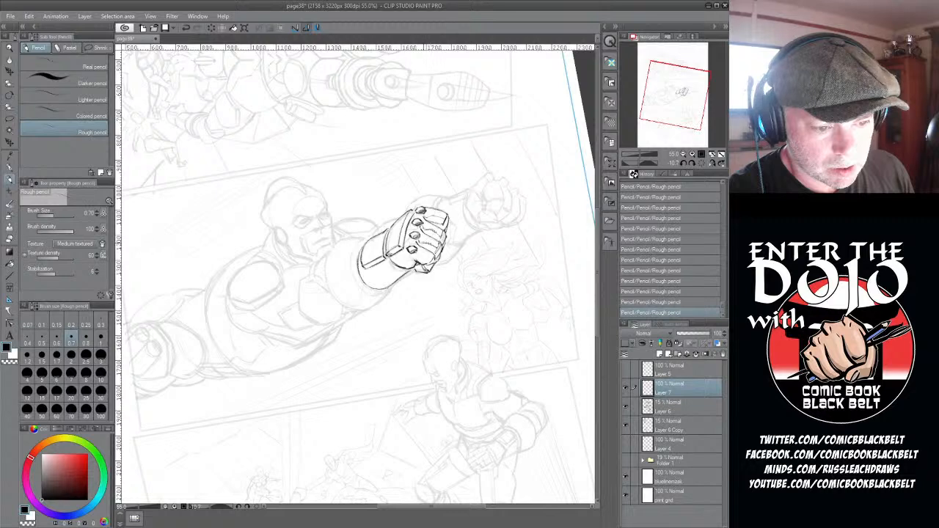
left_click_drag(432, 214, 443, 218)
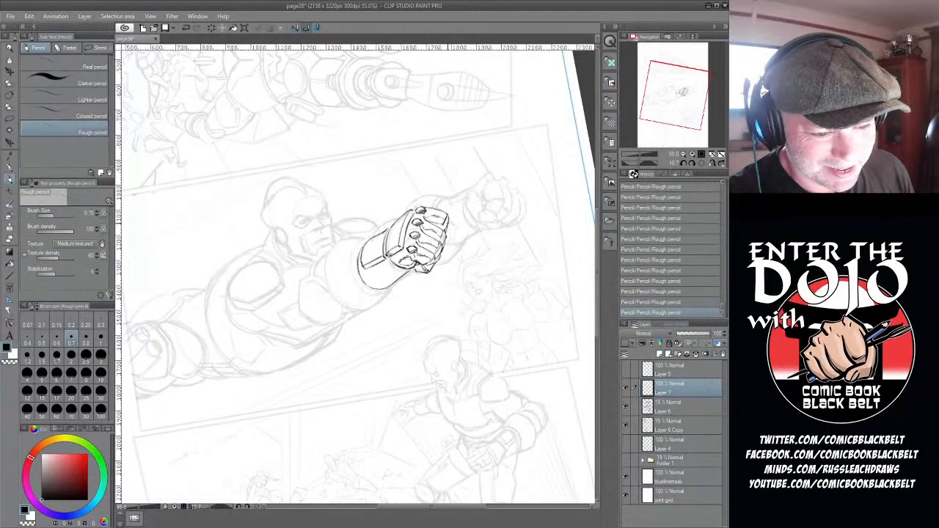
left_click_drag(447, 222, 447, 249)
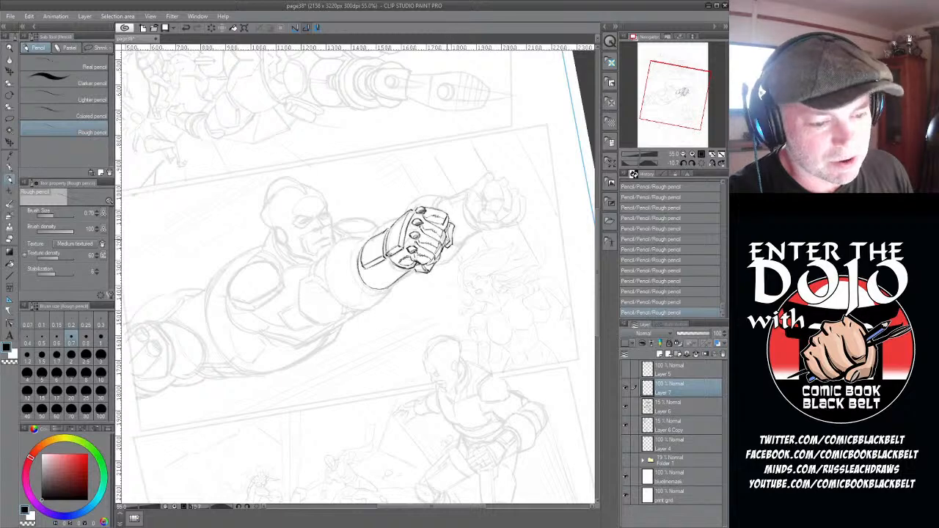
left_click_drag(439, 243, 428, 263)
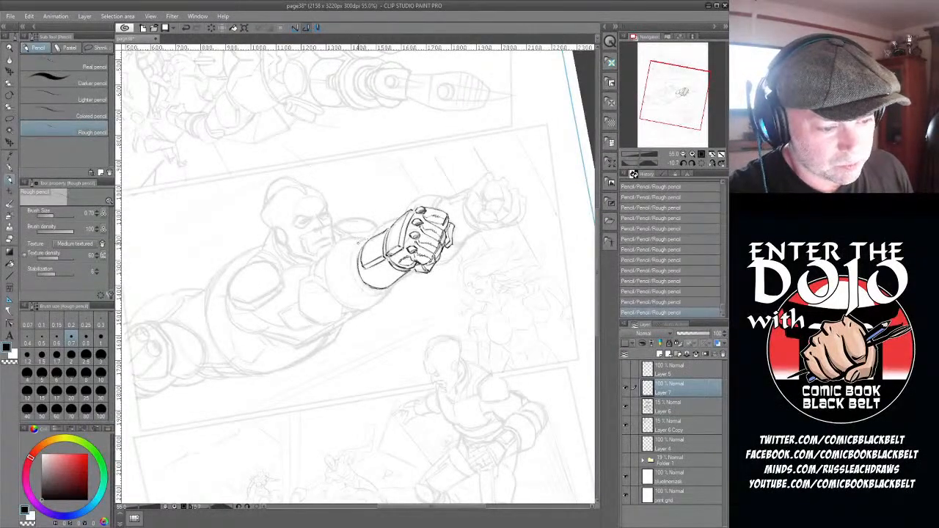
- Draw the curved cuff edge around the forearm end of the nearer glove
left_click_drag(365, 238, 352, 255)
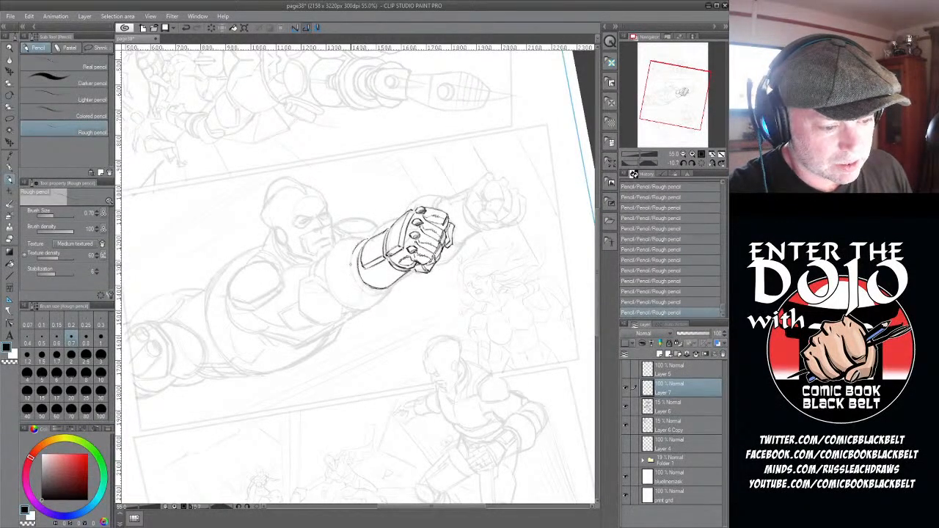
left_click_drag(353, 251, 351, 273)
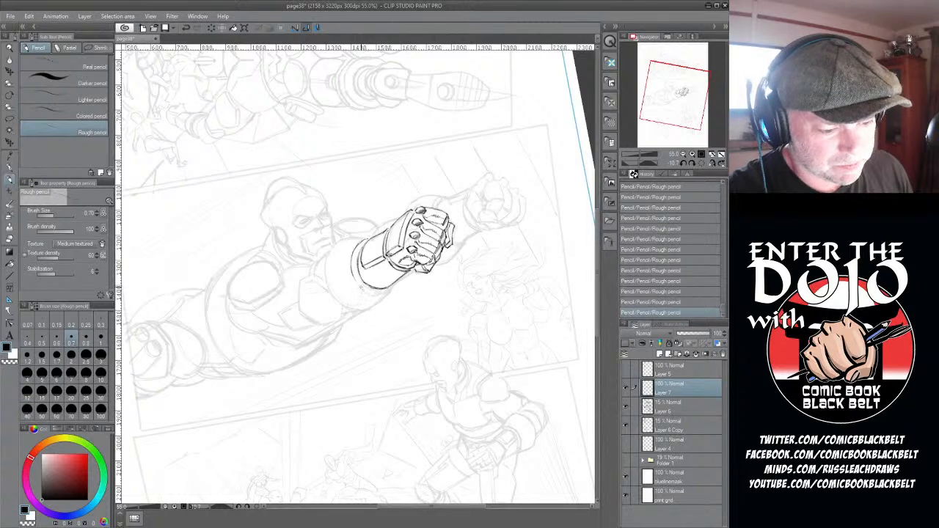
left_click_drag(360, 286, 380, 295)
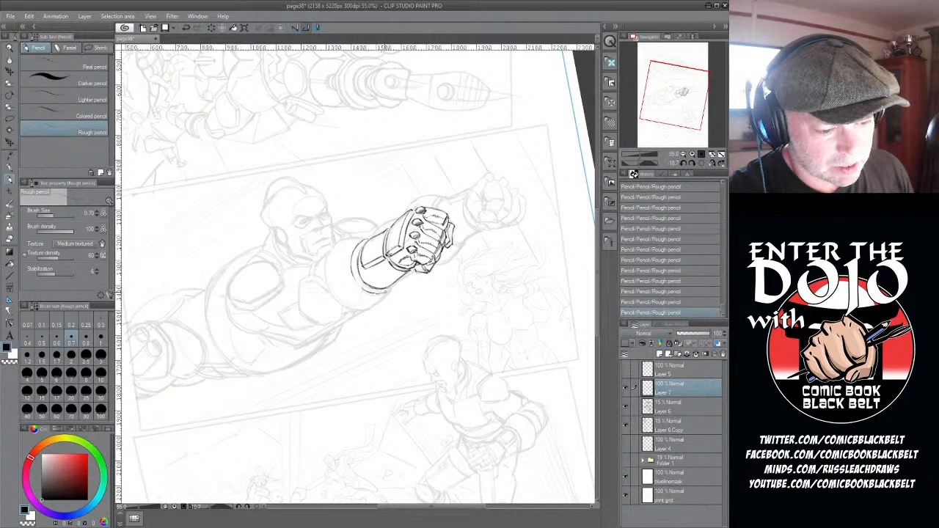
- Draw the lower edge of the forearm behind the nearer glove and the rounded contour of the bulky arm section it emerges from
left_click_drag(383, 294, 396, 283)
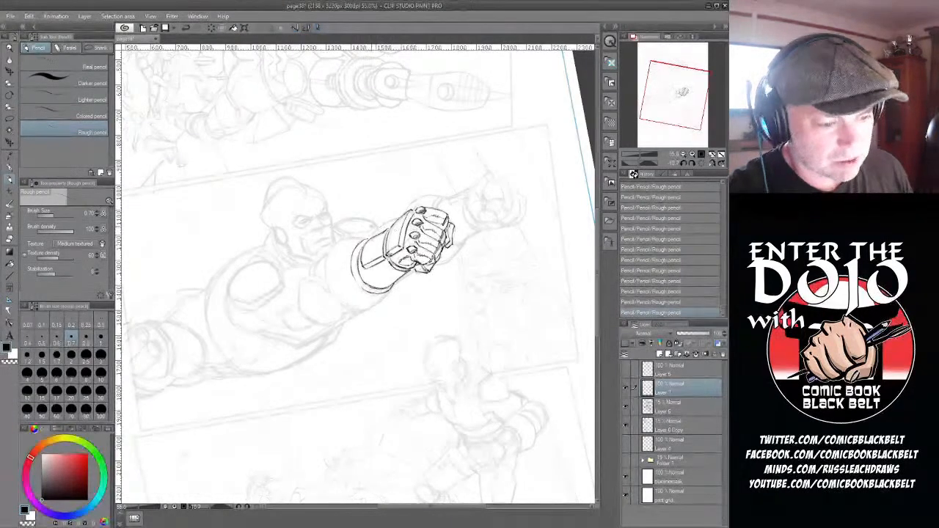
mouse_move(344, 240)
left_mouse_down()
mouse_move(369, 235)
mouse_move(337, 242)
left_mouse_up()
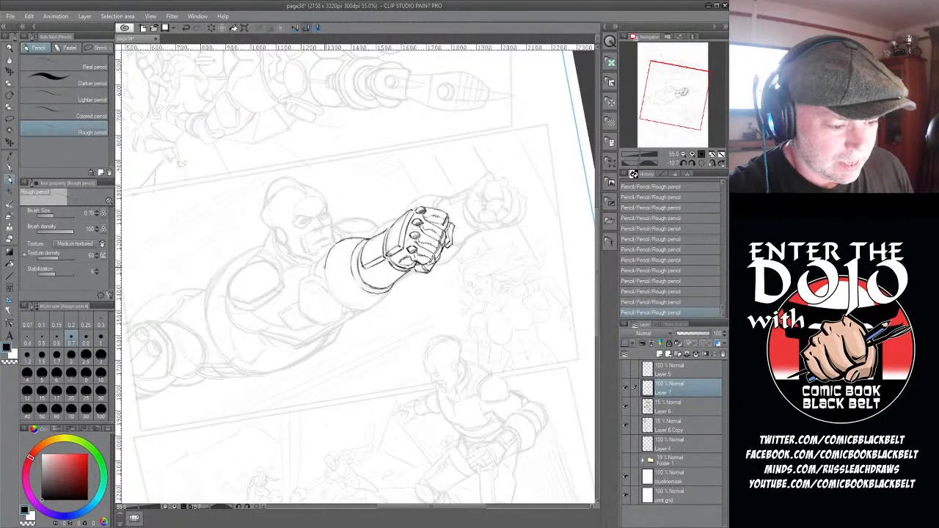
left_click_drag(328, 251, 328, 292)
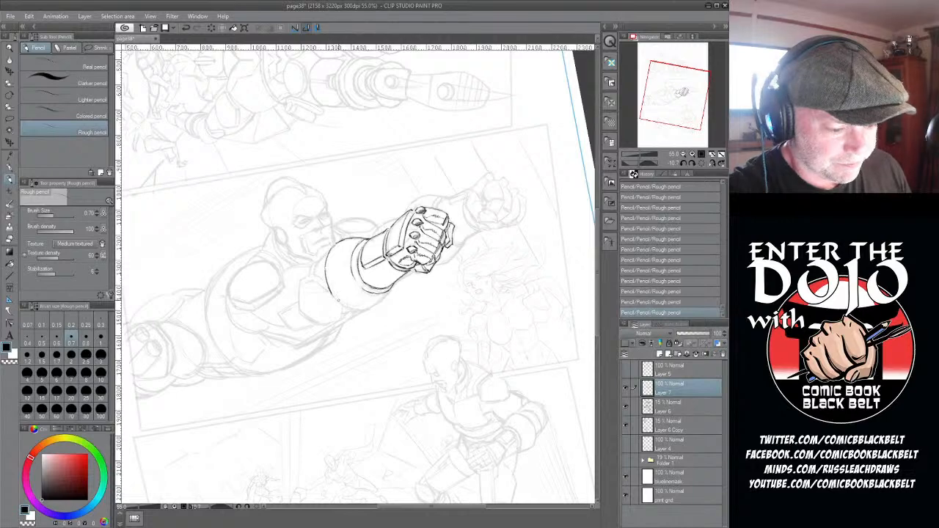
left_click_drag(327, 292, 350, 308)
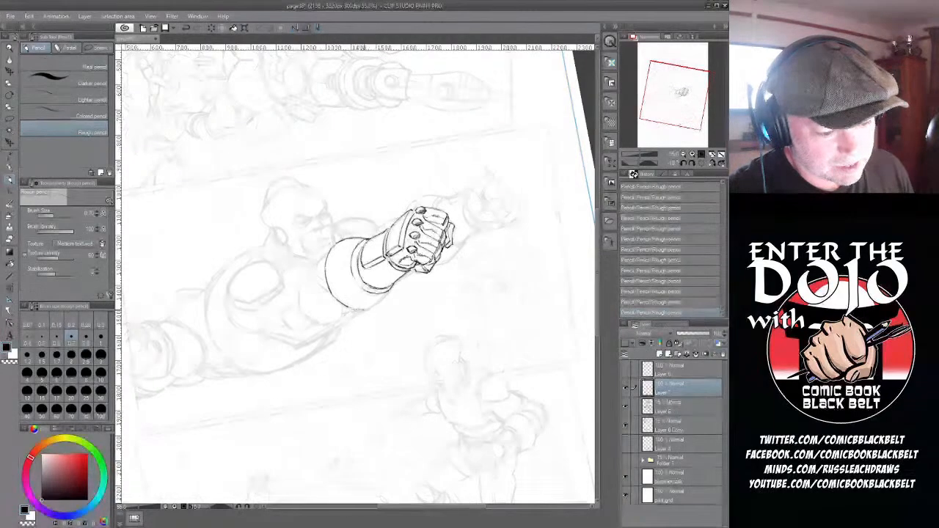
left_click_drag(351, 308, 373, 307)
left_click_drag(372, 307, 382, 300)
left_click_drag(381, 299, 390, 289)
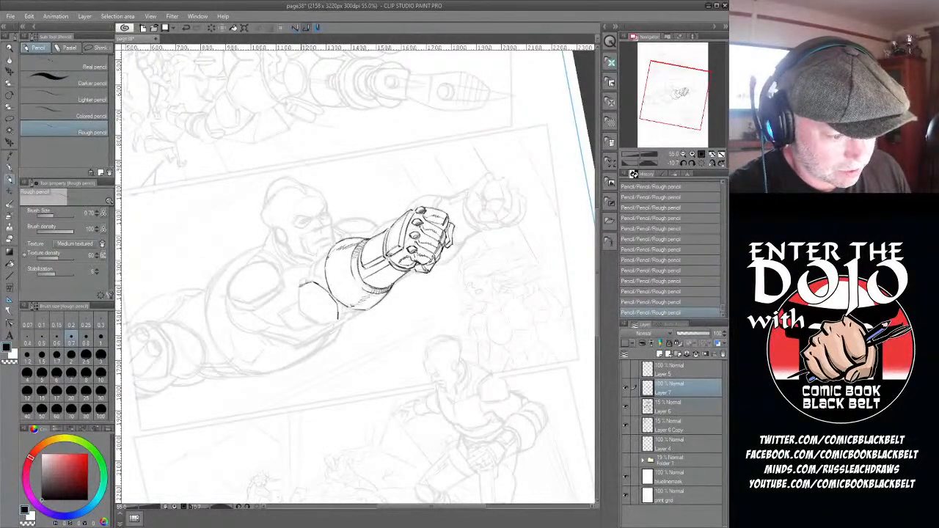
- Outline the angular, faceted plate between the chest and the rounded section of the nearer arm
left_click_drag(311, 278, 299, 288)
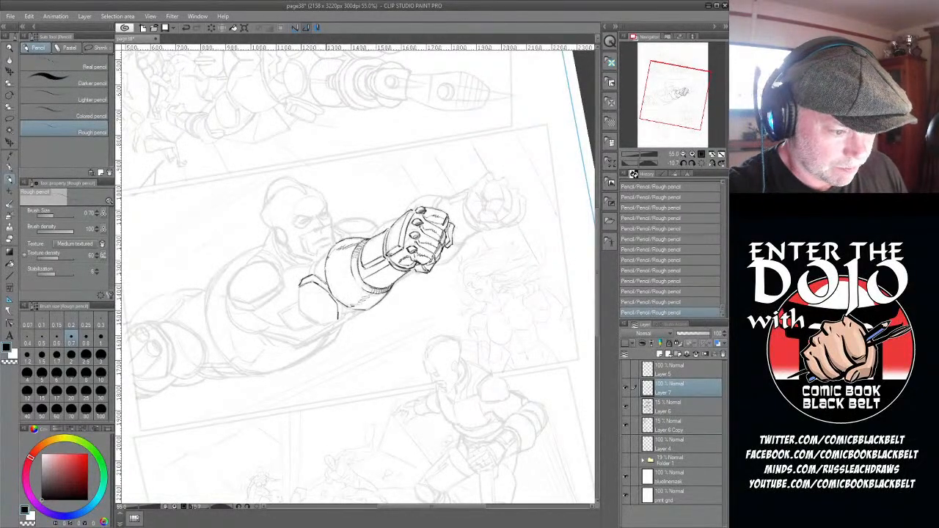
left_click_drag(313, 275, 326, 283)
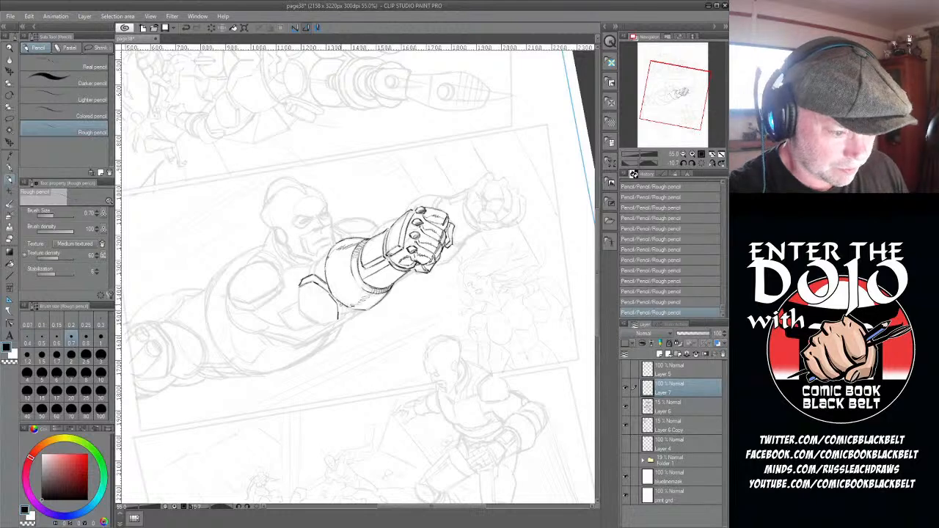
left_click_drag(300, 285, 300, 311)
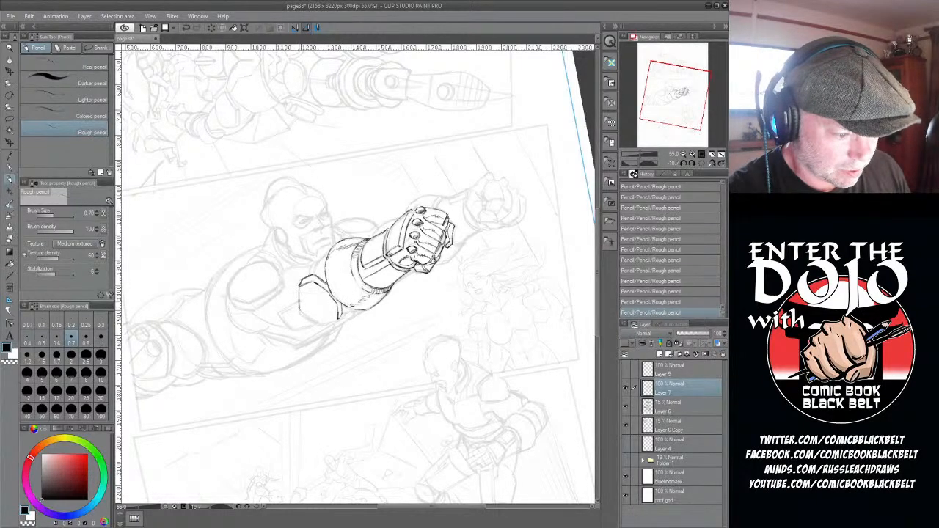
left_click_drag(301, 311, 336, 318)
left_click_drag(299, 309, 320, 324)
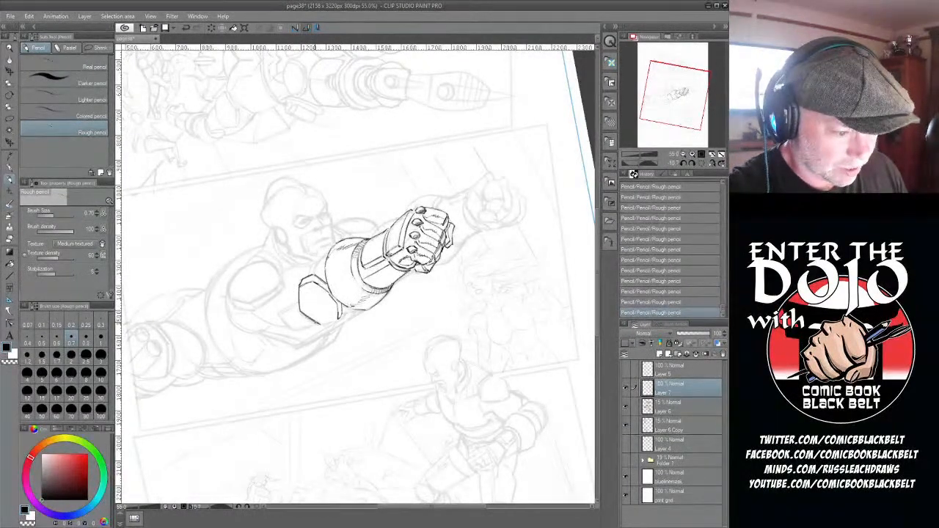
left_click_drag(320, 324, 338, 320)
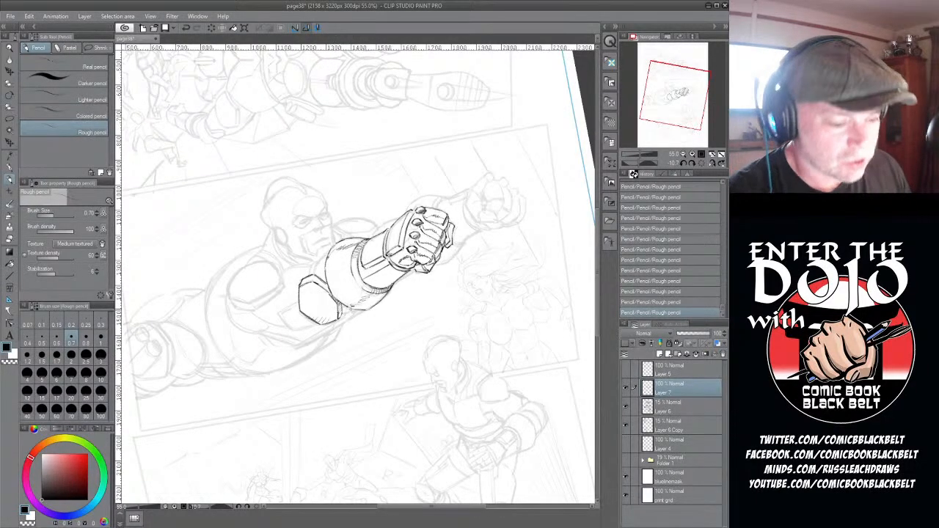
- Draw the short lines joining the faceted plate to the arm and outline the small squared plate on its chest side
left_click_drag(324, 254, 307, 276)
left_click_drag(342, 316, 357, 309)
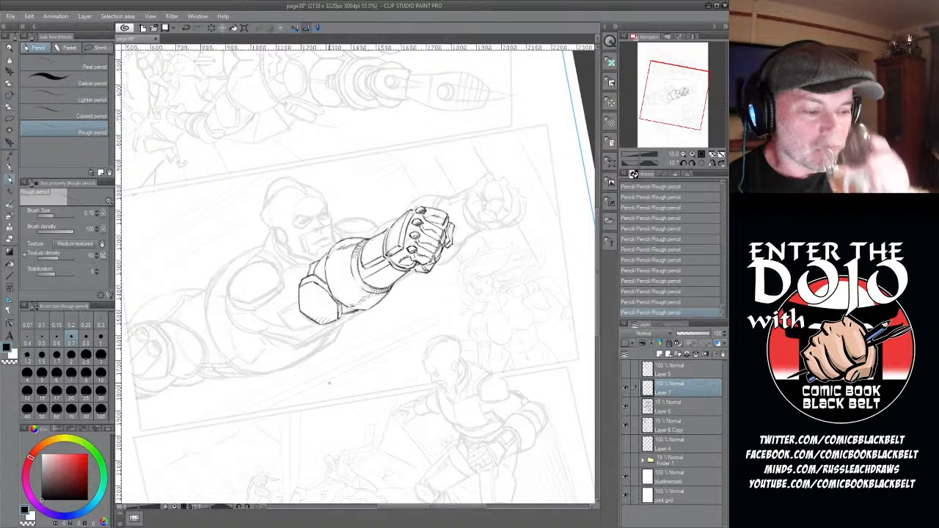
mouse_move(299, 301)
left_mouse_down()
mouse_move(282, 311)
mouse_move(285, 331)
left_mouse_up()
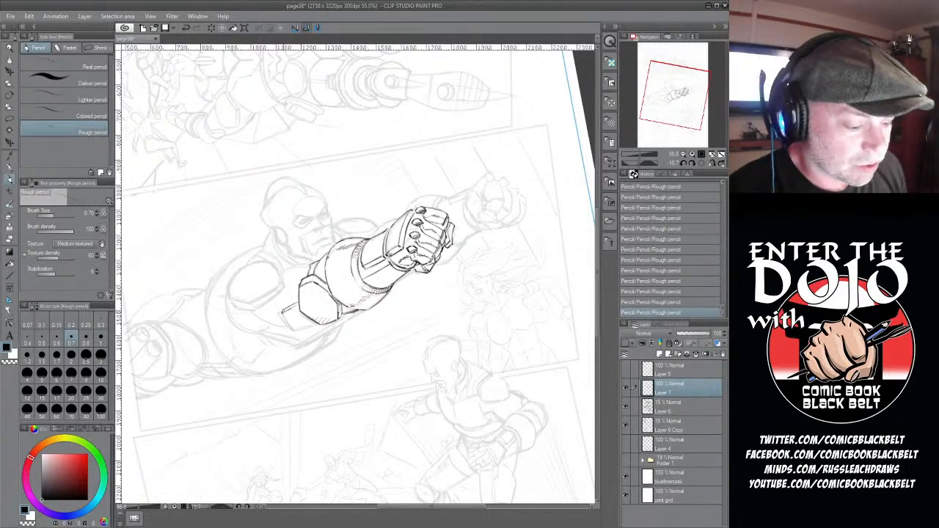
mouse_move(282, 311)
left_mouse_down()
mouse_move(294, 332)
mouse_move(317, 321)
left_mouse_up()
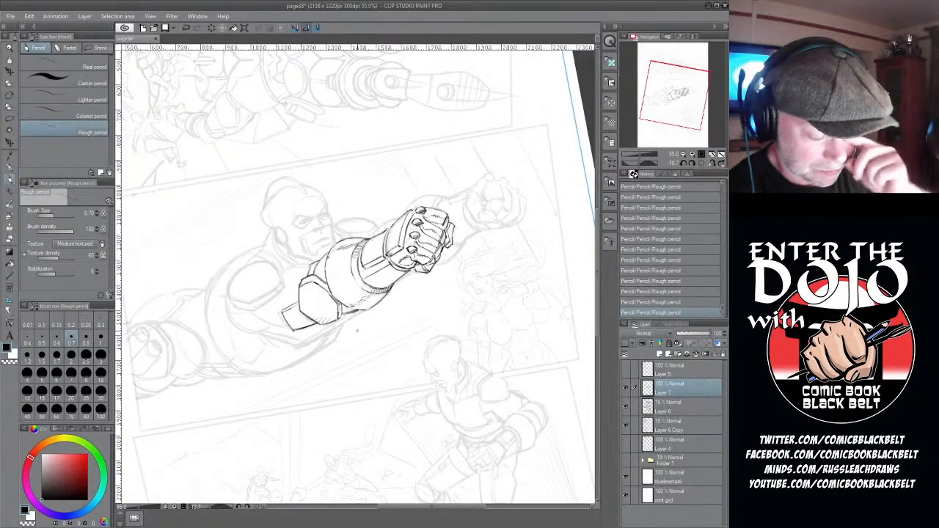
- Draw the upper chest line running back from the arm and the thick lower rim of the large rounded chest plate
left_click_drag(473, 507, 454, 508)
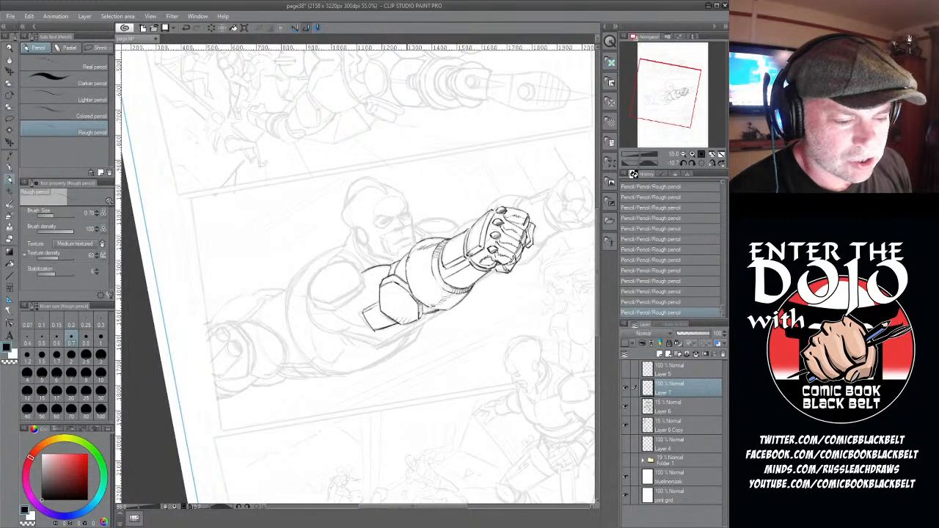
mouse_move(408, 257)
left_mouse_down()
mouse_move(398, 273)
mouse_move(381, 268)
left_mouse_up()
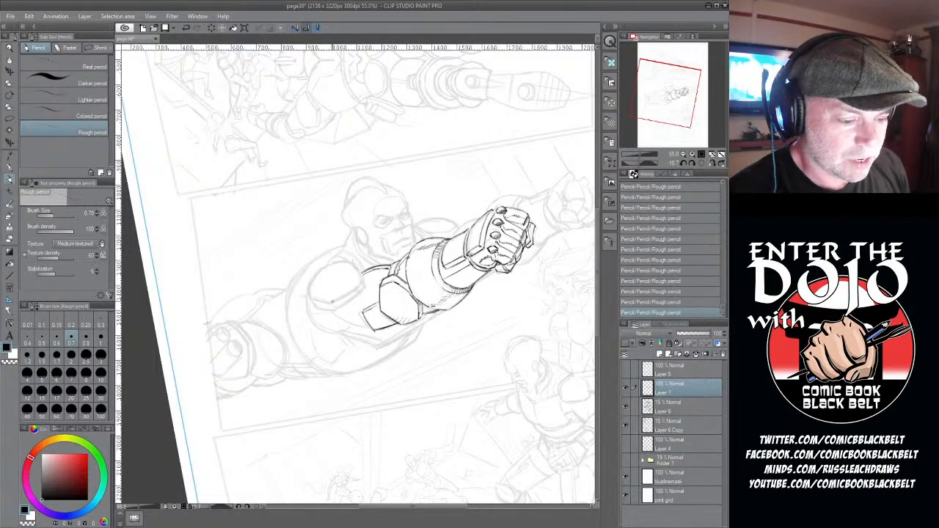
mouse_move(332, 303)
left_mouse_down()
mouse_move(360, 283)
mouse_move(355, 265)
mouse_move(330, 265)
mouse_move(308, 291)
mouse_move(332, 302)
mouse_move(312, 303)
mouse_move(335, 309)
mouse_move(359, 291)
left_mouse_up()
mouse_move(333, 309)
left_mouse_down()
mouse_move(359, 282)
mouse_move(360, 290)
left_mouse_up()
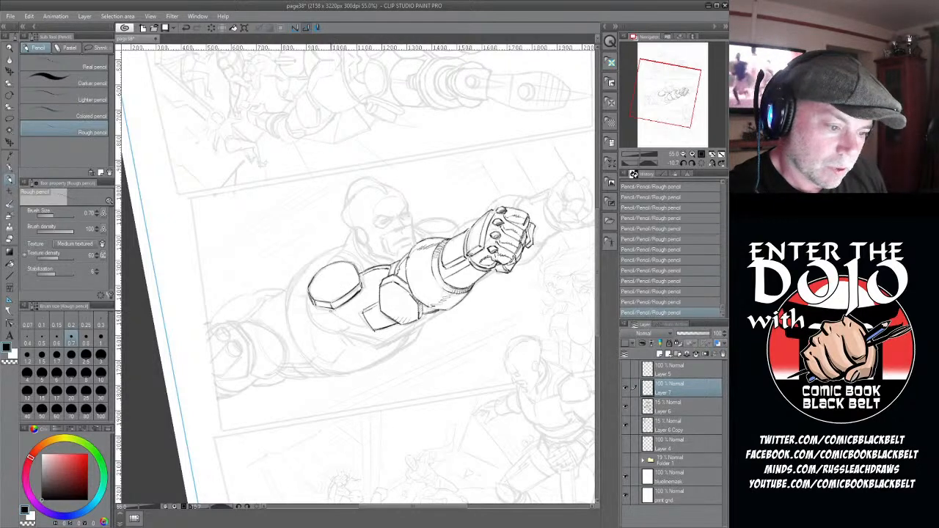
- Draw the curved armour edge beneath the rounded chest plate with its small side facets, and add the neckline below the head
left_click_drag(322, 308, 368, 323)
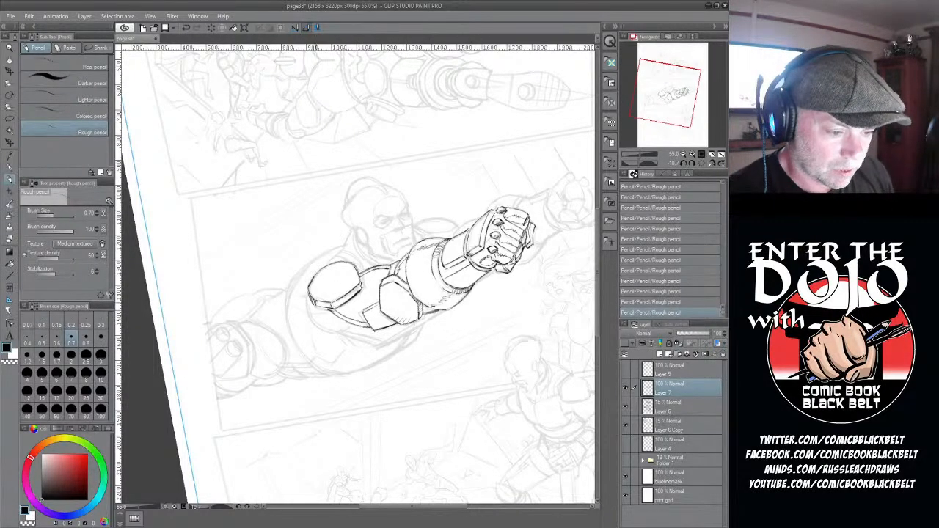
left_click_drag(309, 301, 322, 327)
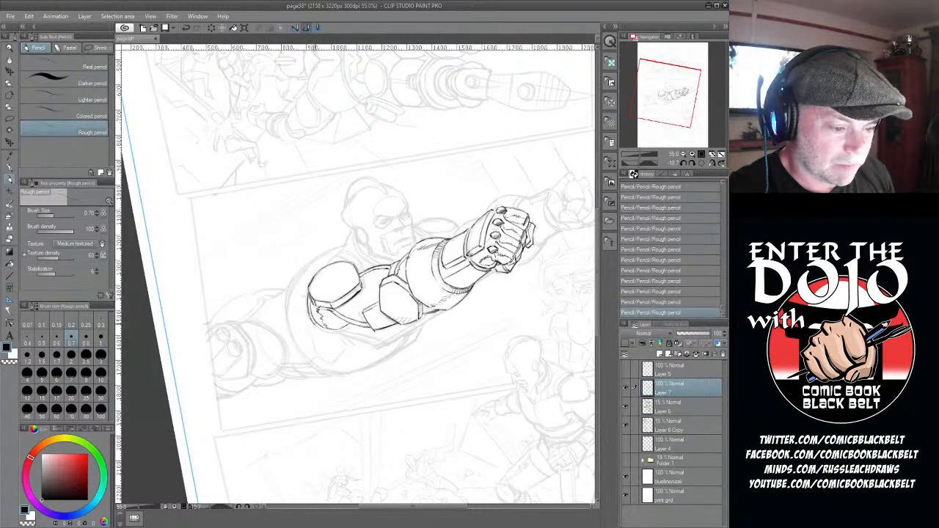
left_click_drag(318, 327, 350, 326)
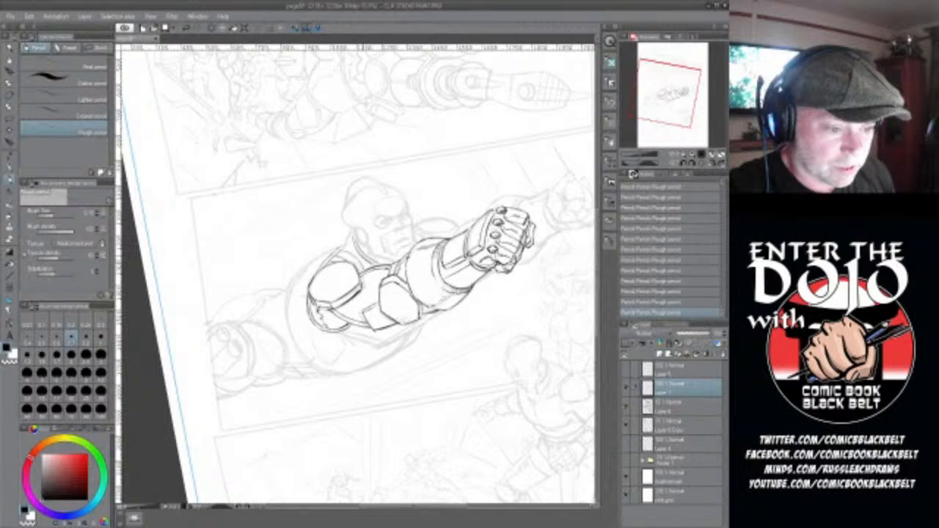
left_click_drag(351, 233, 341, 250)
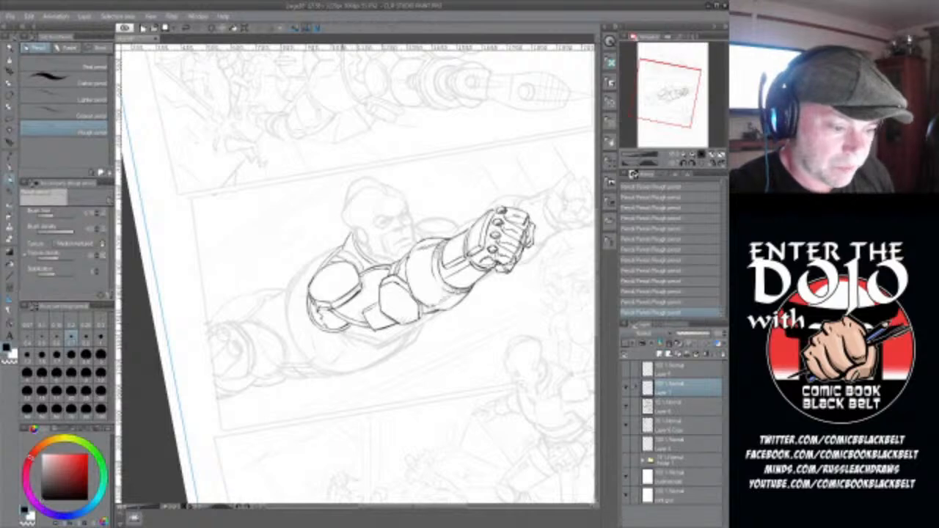
- Draw the pointed lower rim of the chest armour up to the arm and clean up its lines with the eraser
mouse_move(365, 338)
left_mouse_down()
mouse_move(380, 345)
mouse_move(432, 313)
left_mouse_up()
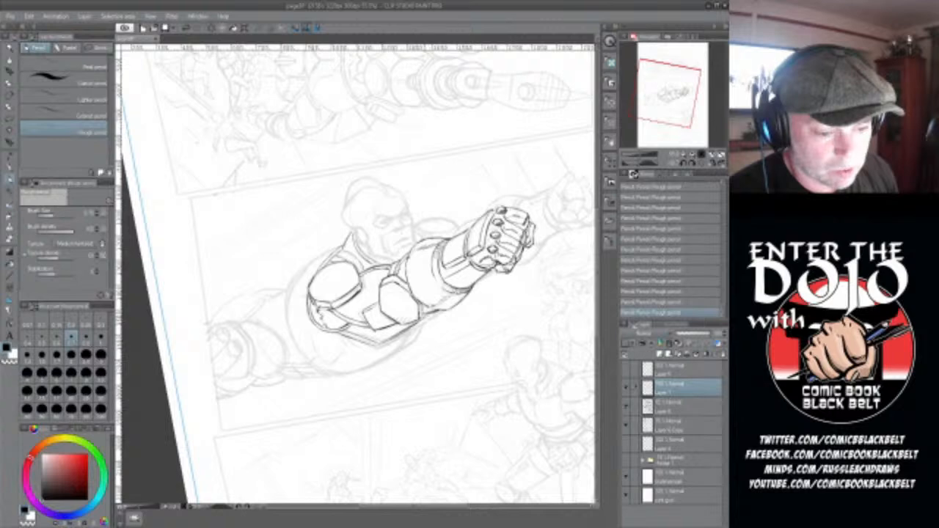
left_click_drag(376, 344, 423, 318)
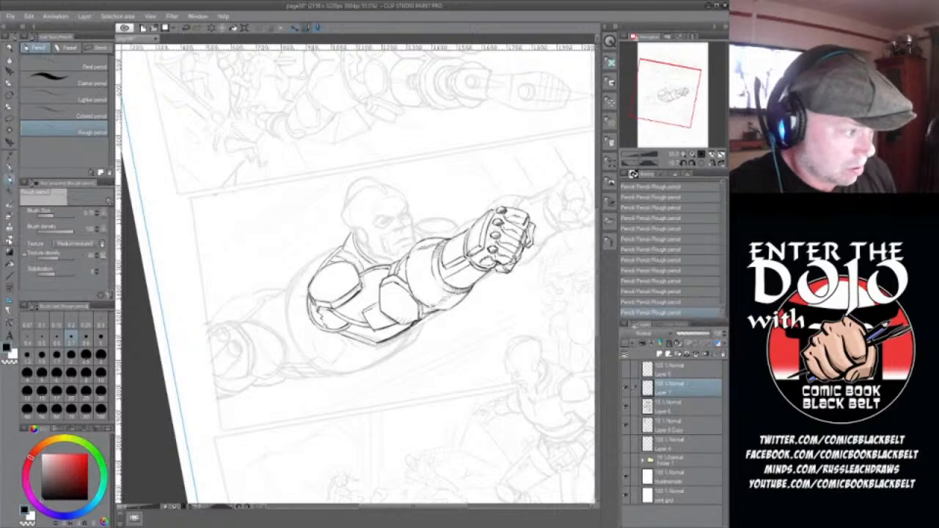
left_click(10, 241)
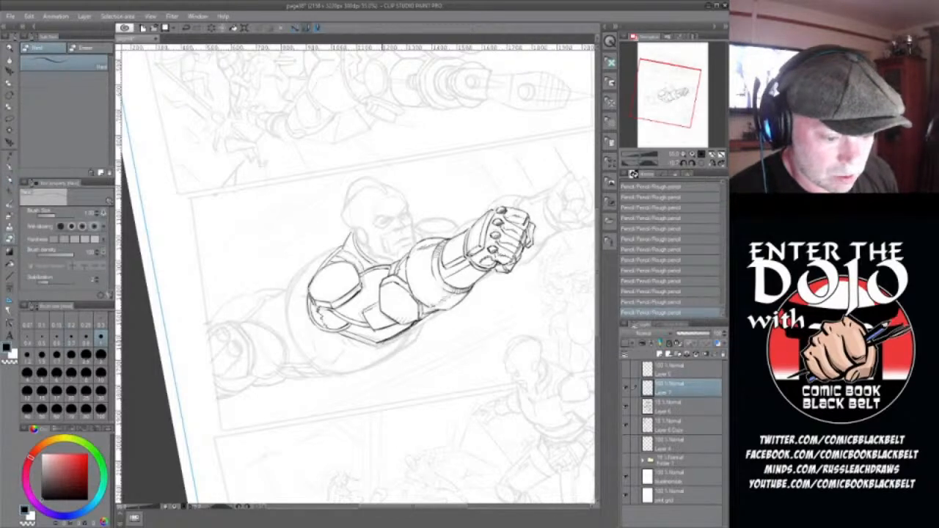
left_click_drag(380, 343, 411, 326)
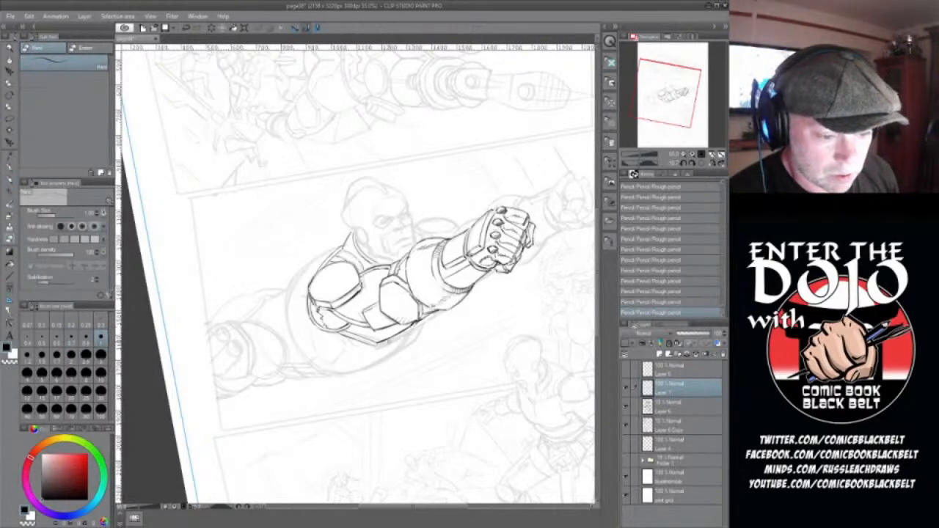
- Draw the large rounded body contour from the neck around beneath the chest armour, and outline the far shoulder behind the arm in rough pencil
left_click(8, 181)
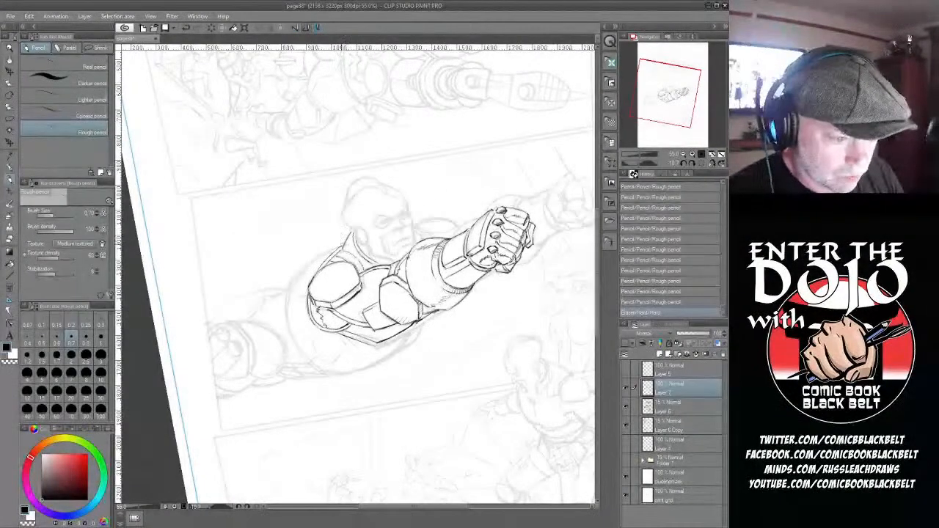
left_click_drag(343, 241, 288, 291)
mouse_move(290, 283)
left_mouse_down()
mouse_move(292, 338)
mouse_move(333, 374)
left_mouse_up()
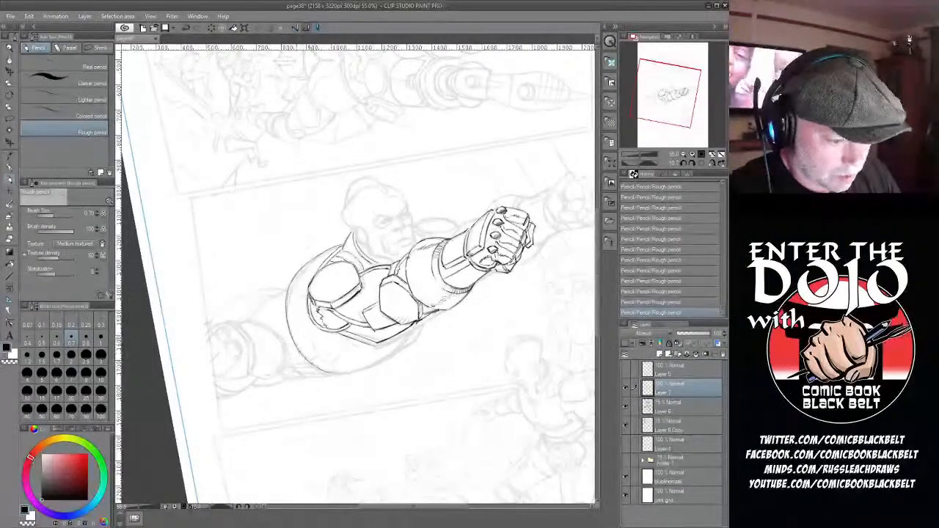
mouse_move(301, 352)
left_mouse_down()
mouse_move(359, 371)
mouse_move(408, 344)
mouse_move(422, 322)
left_mouse_up()
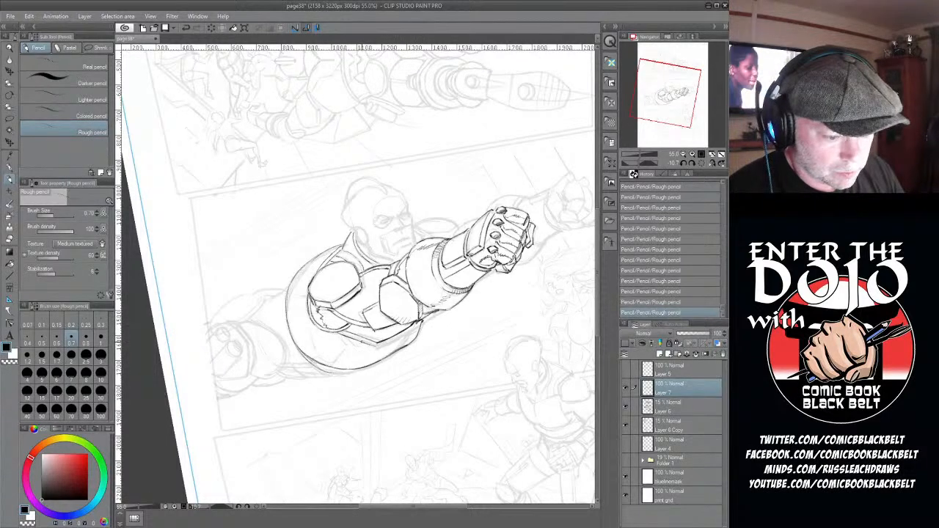
left_click_drag(363, 341, 334, 365)
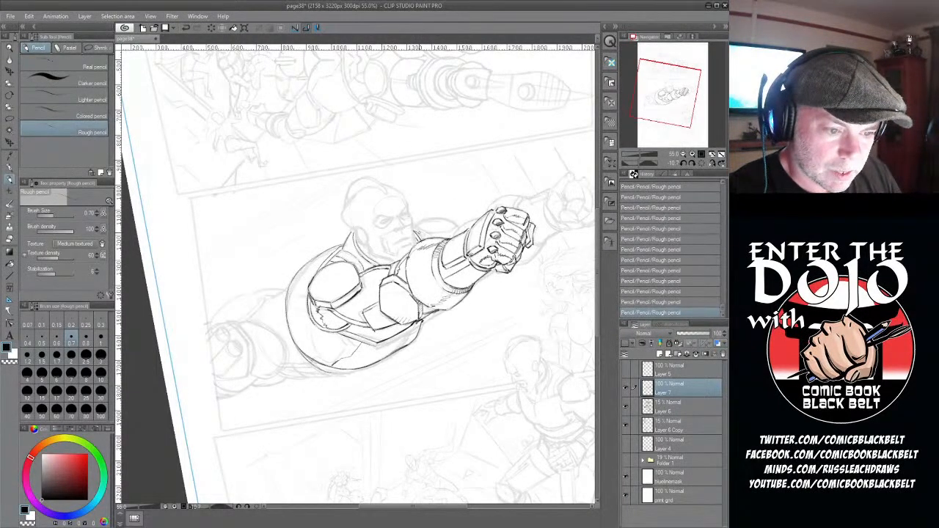
left_click_drag(418, 231, 427, 241)
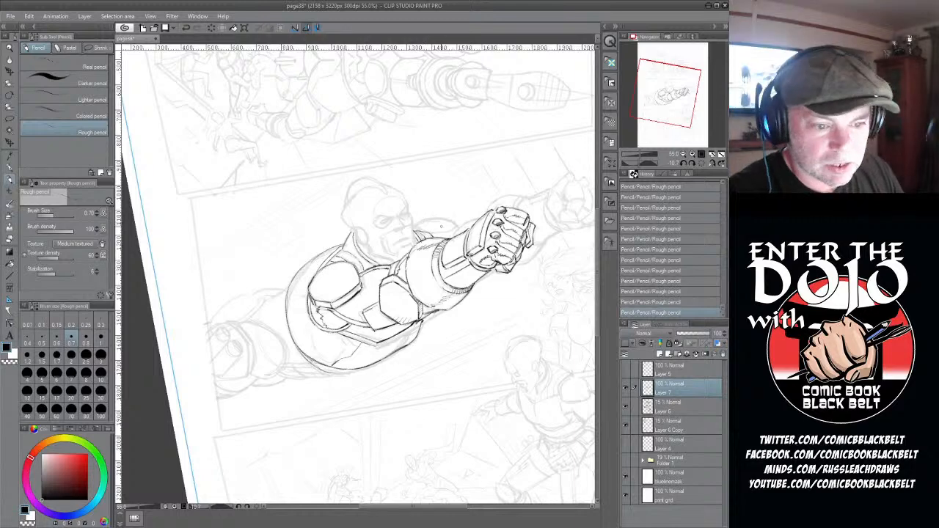
mouse_move(429, 234)
left_mouse_down()
mouse_move(460, 224)
mouse_move(434, 218)
mouse_move(463, 216)
mouse_move(454, 234)
left_mouse_up()
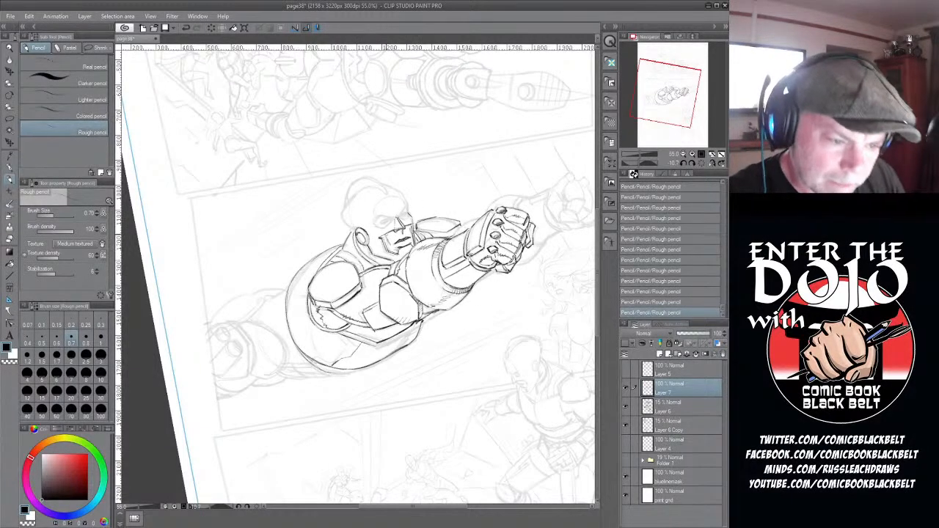
- Lasso the brow and nose lines of the man's face, shift them slightly, and return to the rough pencil with nothing selected
left_click(9, 119)
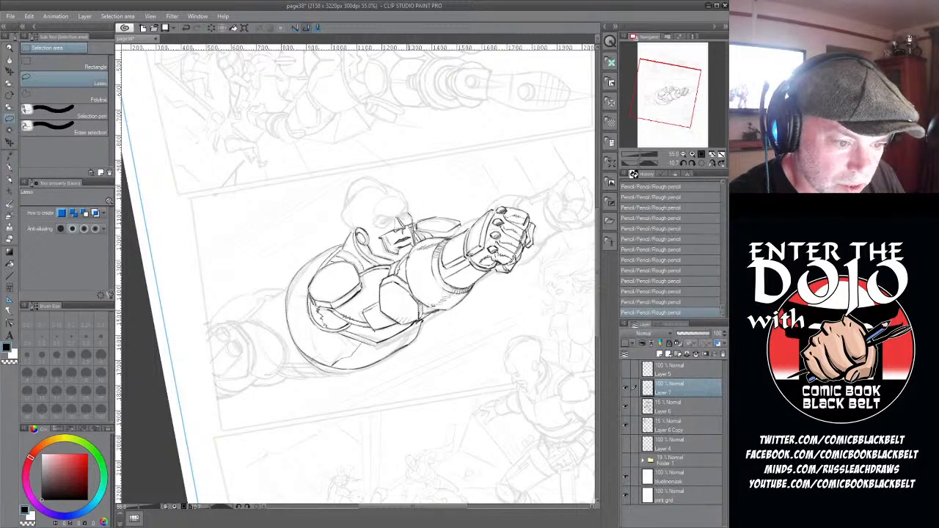
mouse_move(389, 232)
left_mouse_down()
mouse_move(380, 237)
mouse_move(388, 215)
mouse_move(409, 212)
mouse_move(432, 243)
left_mouse_up()
left_click(433, 257)
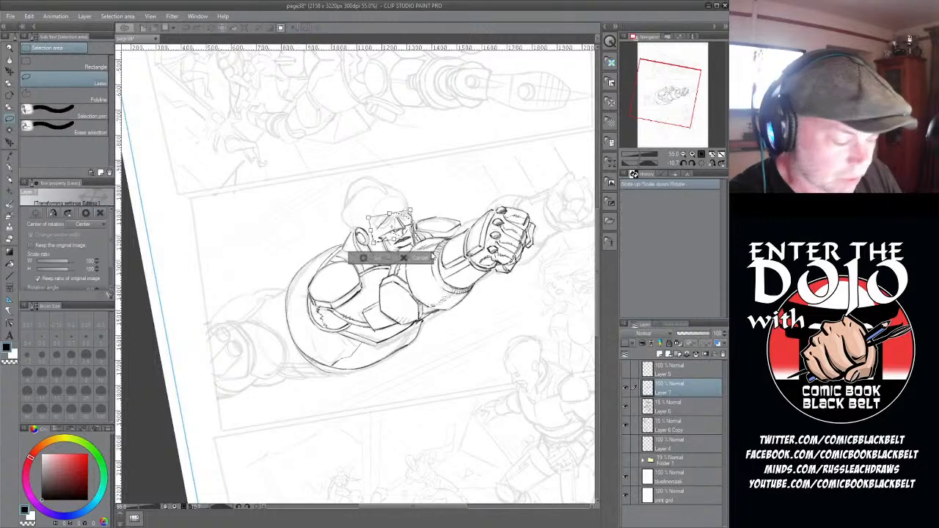
left_click_drag(391, 228, 392, 228)
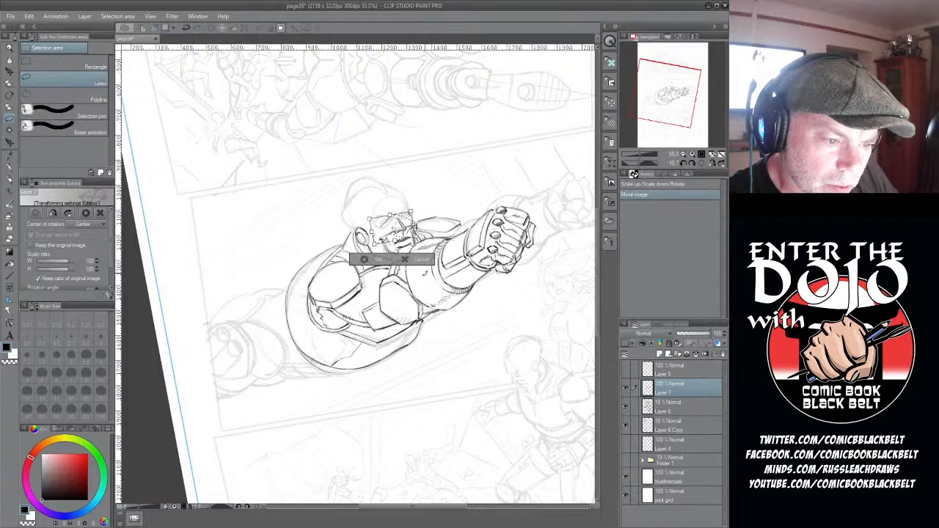
left_click(364, 260)
key("ctrl+d")
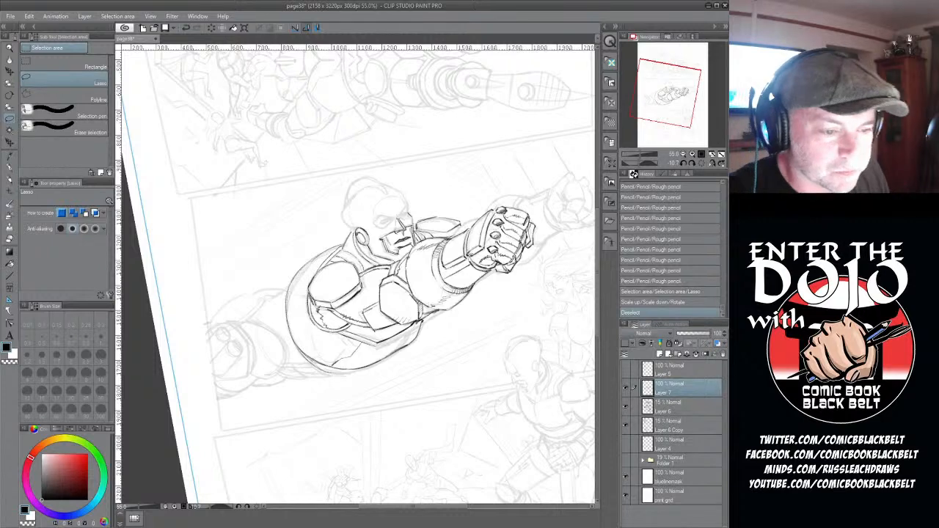
left_click(10, 179)
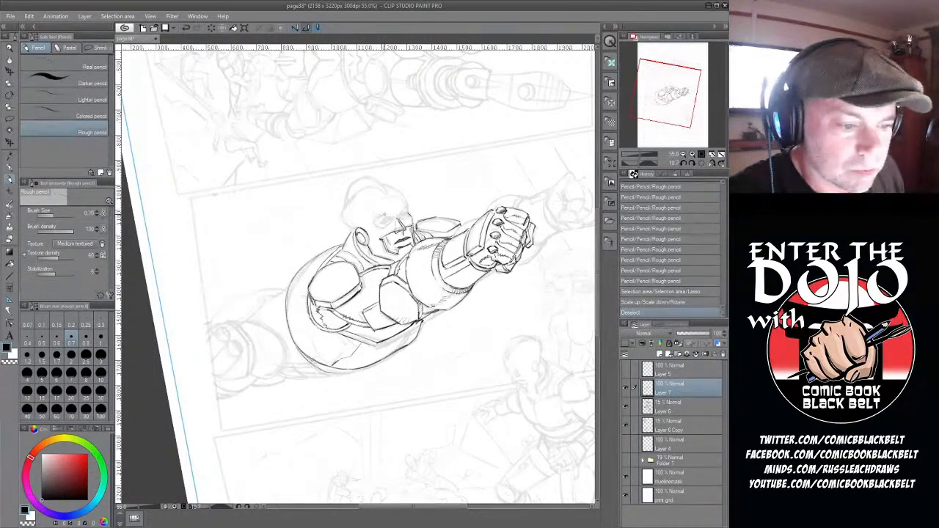
- Sketch the near brow and eye lines on the man's face, and clean up around the brow, nose and mouth with the eraser
left_click_drag(373, 219, 395, 215)
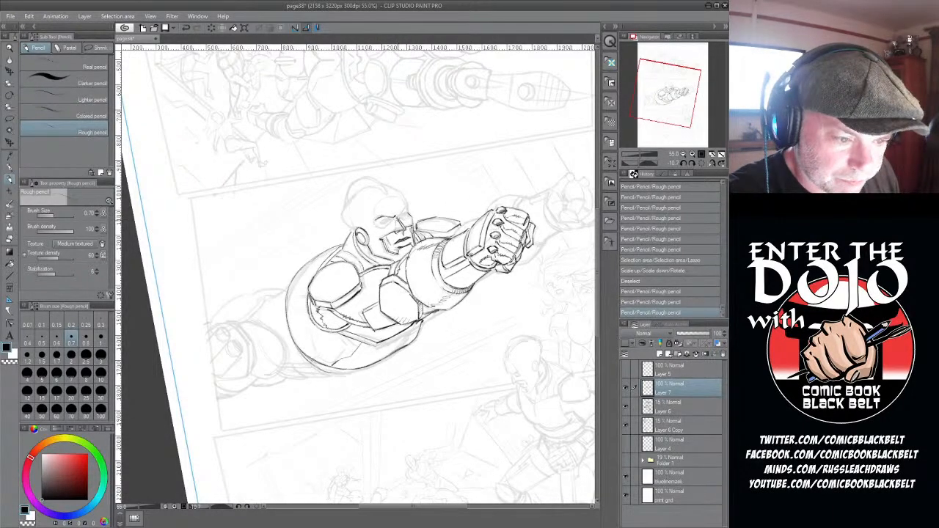
key("e")
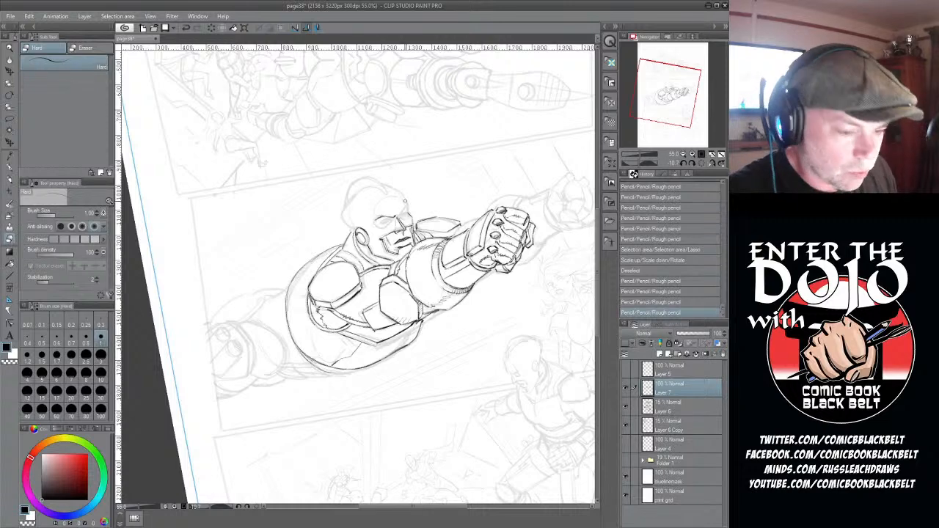
mouse_move(383, 217)
left_mouse_down()
mouse_move(373, 222)
mouse_move(400, 218)
left_mouse_up()
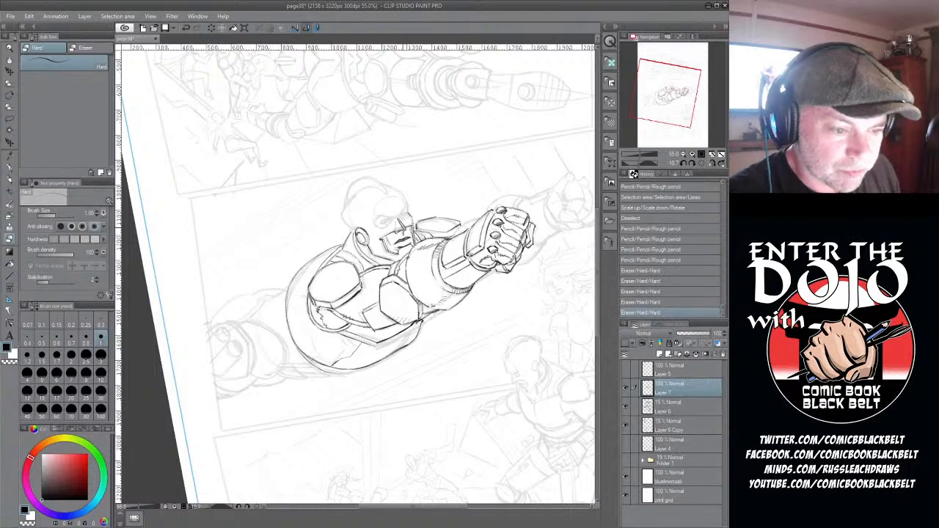
mouse_move(398, 229)
left_mouse_down()
mouse_move(408, 229)
mouse_move(383, 242)
mouse_move(415, 236)
left_mouse_up()
left_click_drag(412, 234, 414, 239)
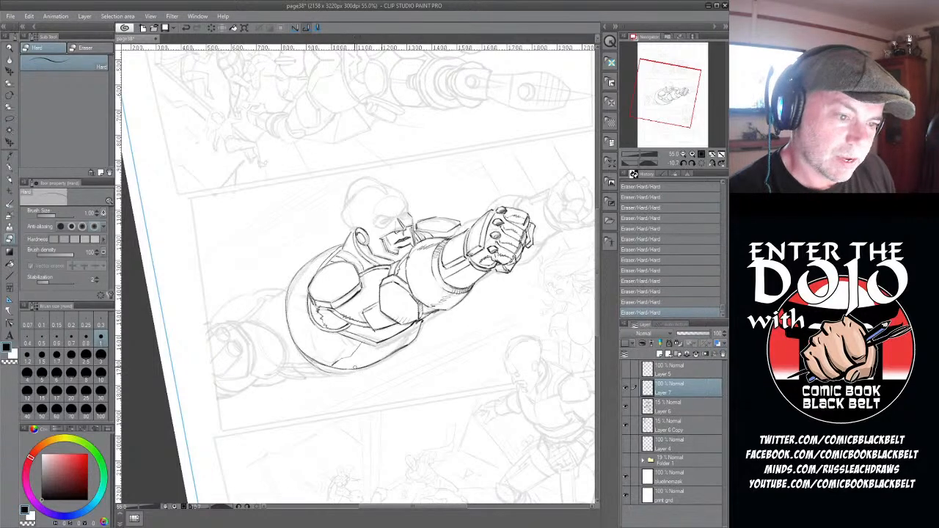
- Redraw both eyes and the brow line with the rough pencil, and trim the excess strokes around them with the eraser
left_click(10, 178)
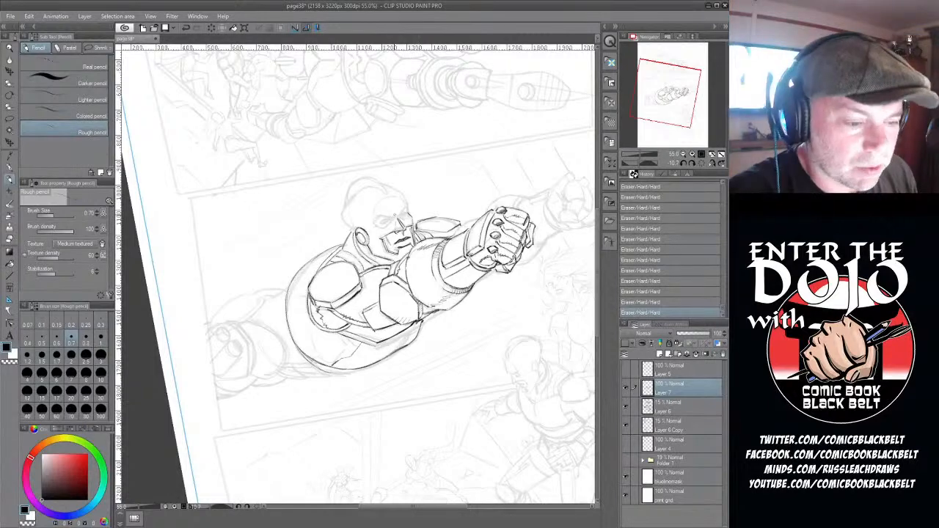
scroll(387, 231, "up", 2)
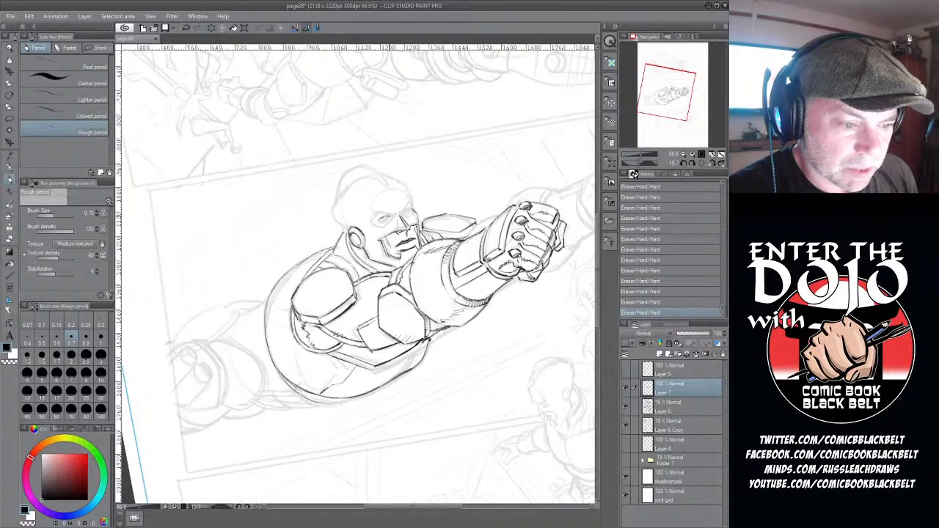
left_click_drag(389, 215, 380, 217)
left_click(652, 301)
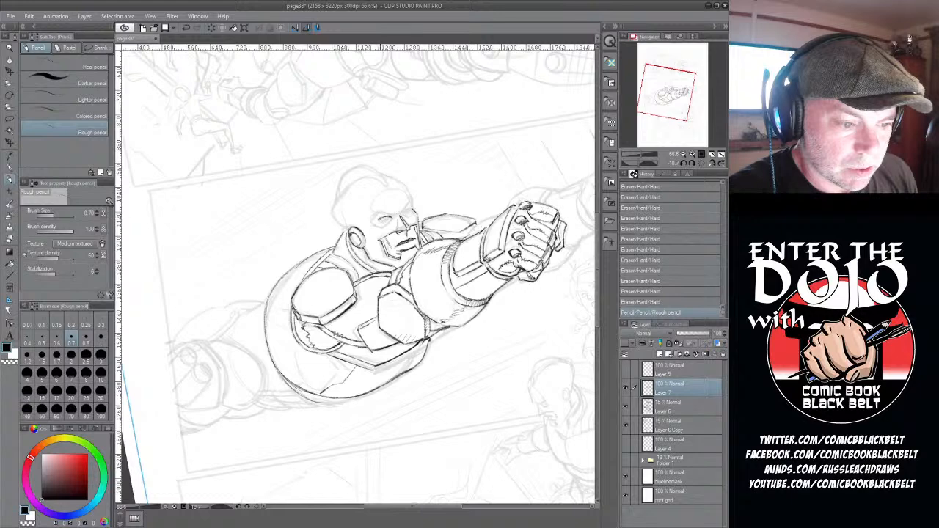
left_click_drag(379, 218, 417, 214)
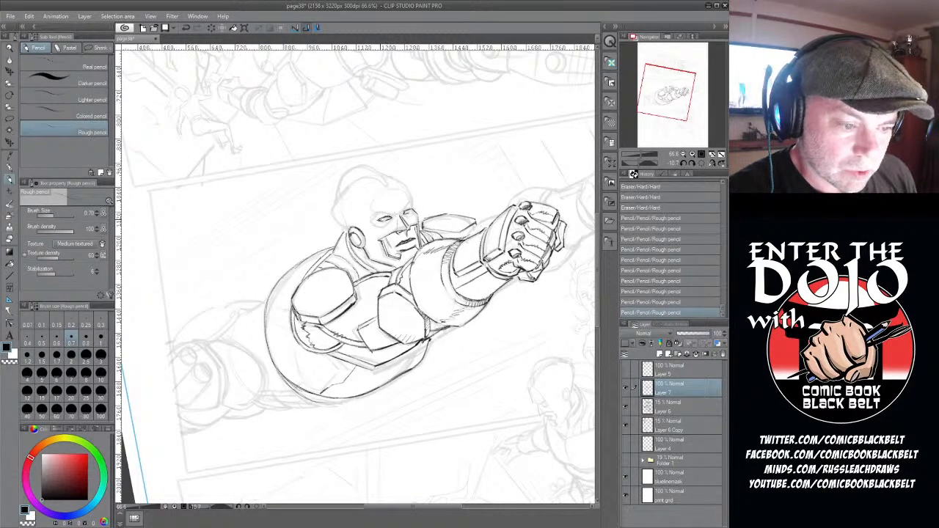
left_click_drag(381, 219, 392, 218)
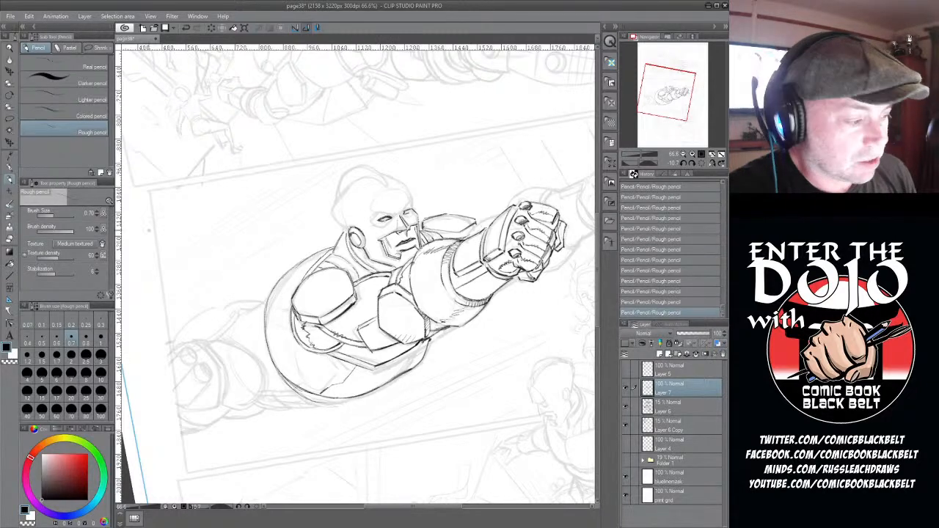
key("e")
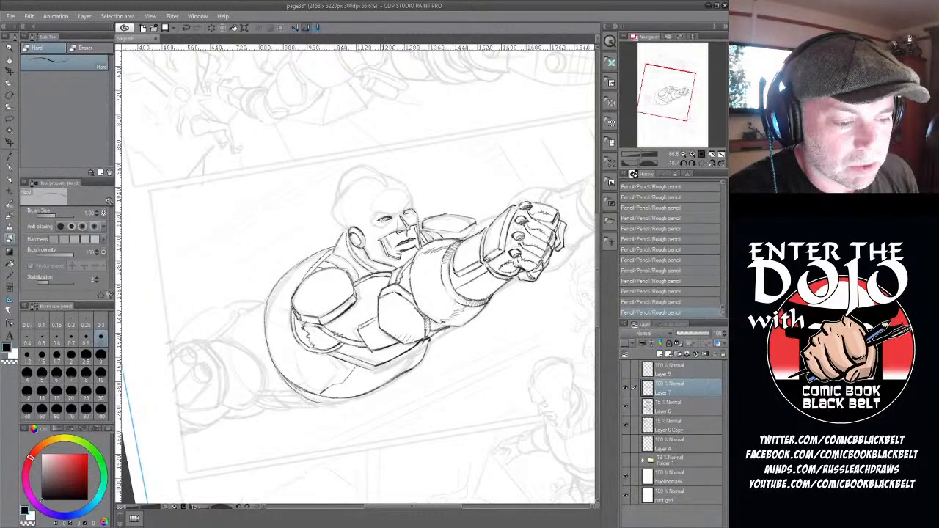
left_click_drag(387, 220, 406, 214)
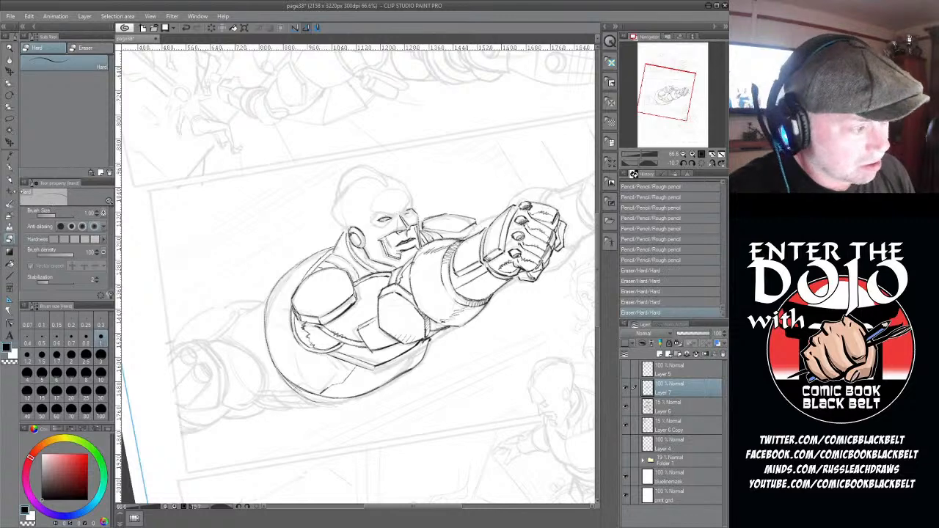
- Define the near eye's outline and lids in rough pencil and strengthen the brow above the eyes
key("p")
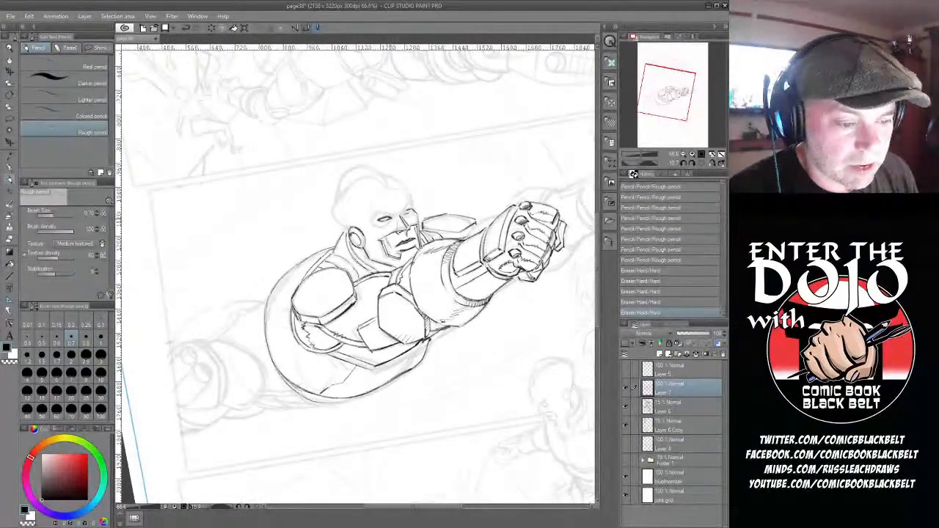
left_click_drag(379, 219, 386, 220)
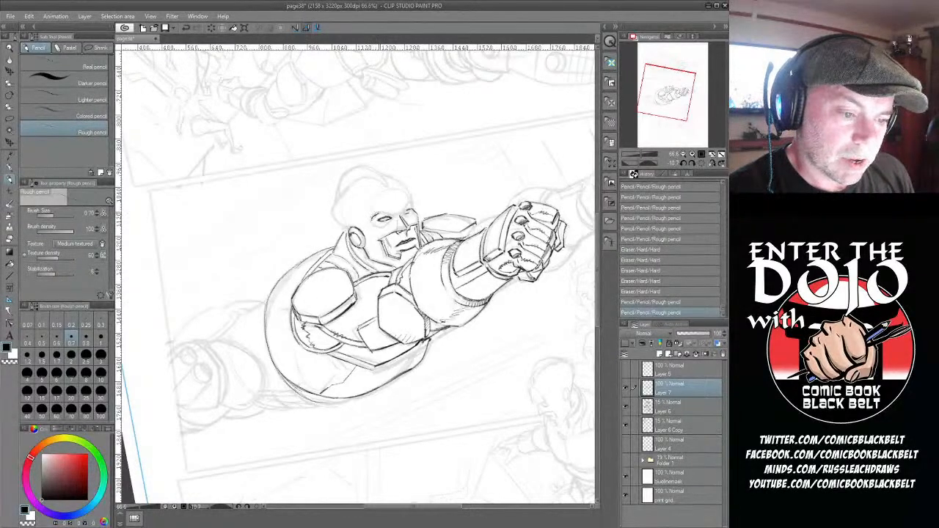
left_click_drag(379, 218, 387, 218)
mouse_move(385, 217)
left_mouse_down()
mouse_move(372, 221)
mouse_move(393, 220)
left_mouse_up()
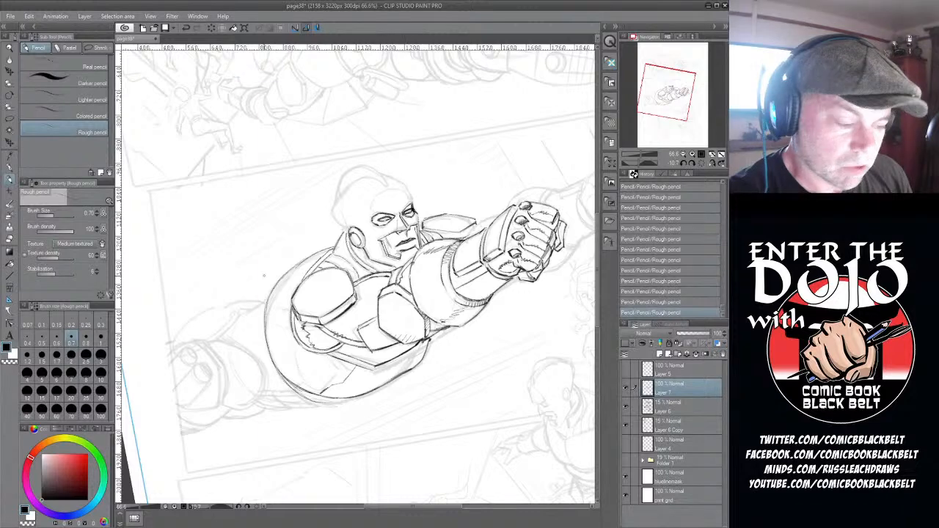
- Erase stray lines beside the far eye, along the jaw and at the pointed lower rim of the chest armour
key("e")
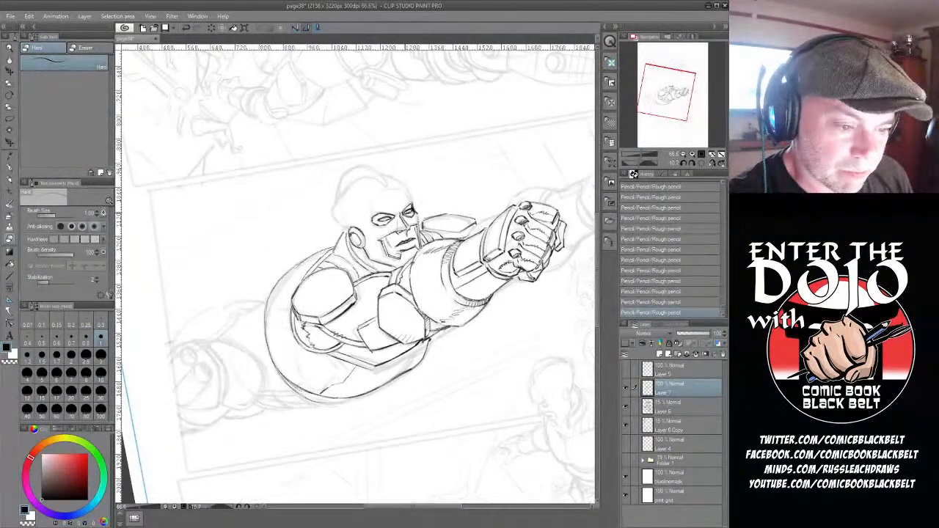
left_click_drag(418, 209, 415, 215)
left_click_drag(414, 209, 414, 214)
left_click_drag(375, 365, 377, 359)
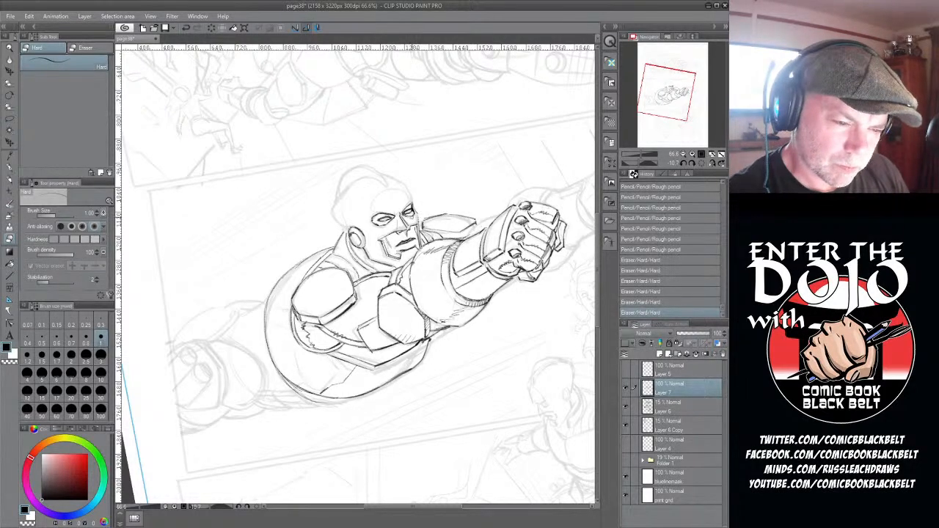
left_click_drag(386, 252, 381, 255)
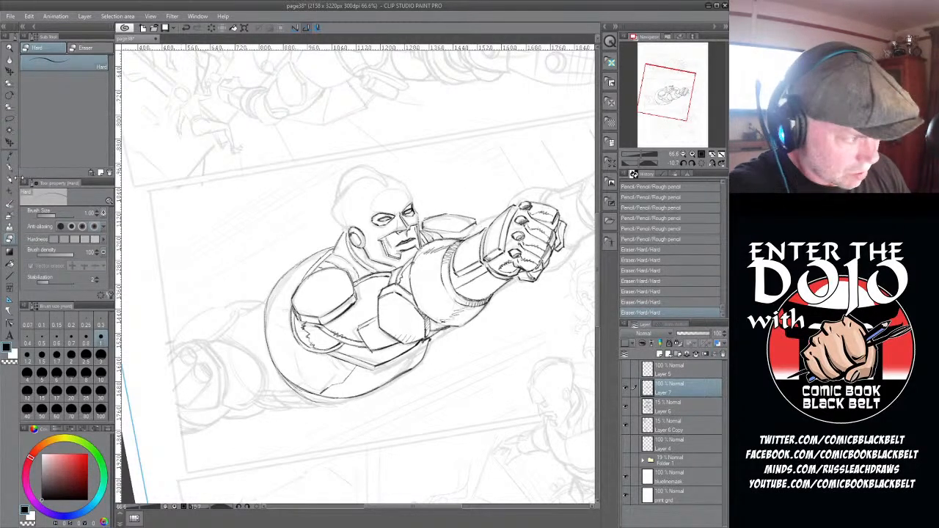
- Shade both eyes and the side of the nose in rough pencil, and add frown creases to the forehead, tidied with the eraser
key("p")
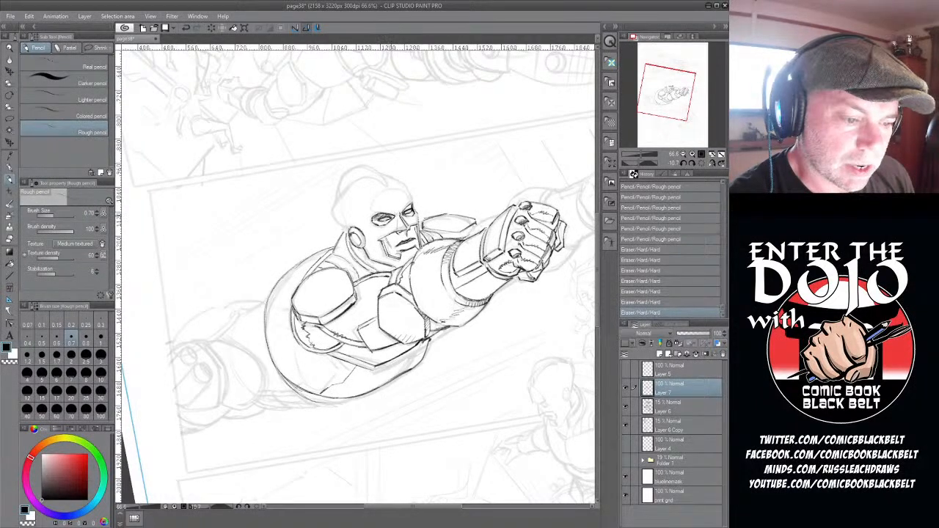
left_click_drag(372, 217, 387, 224)
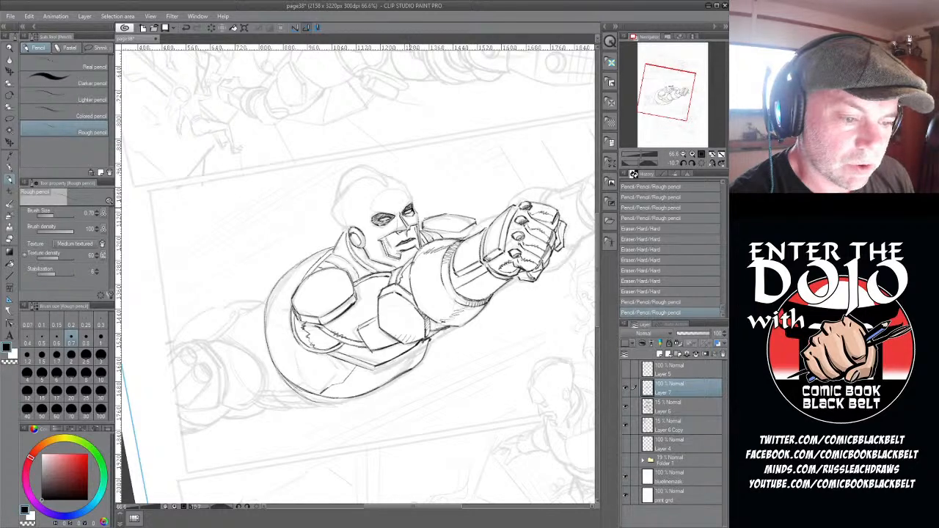
left_click_drag(405, 208, 409, 212)
mouse_move(411, 212)
left_mouse_down()
mouse_move(415, 219)
mouse_move(405, 209)
mouse_move(395, 214)
mouse_move(412, 205)
mouse_move(410, 218)
mouse_move(395, 220)
mouse_move(406, 224)
left_mouse_up()
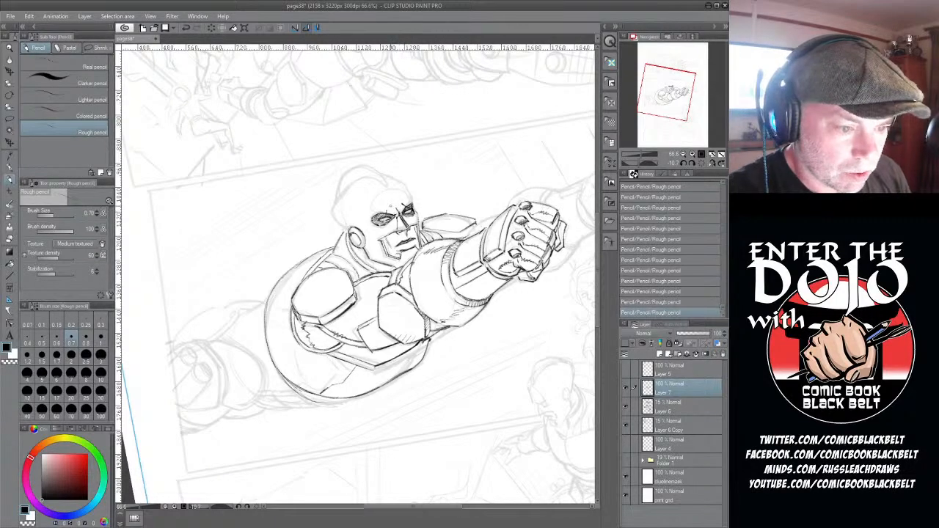
left_click_drag(390, 205, 390, 212)
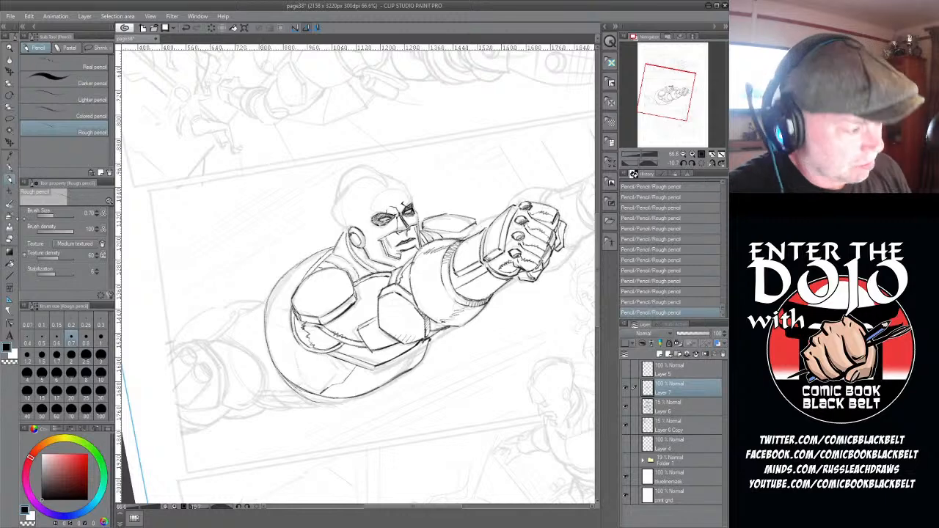
key("e")
left_click_drag(384, 210, 394, 206)
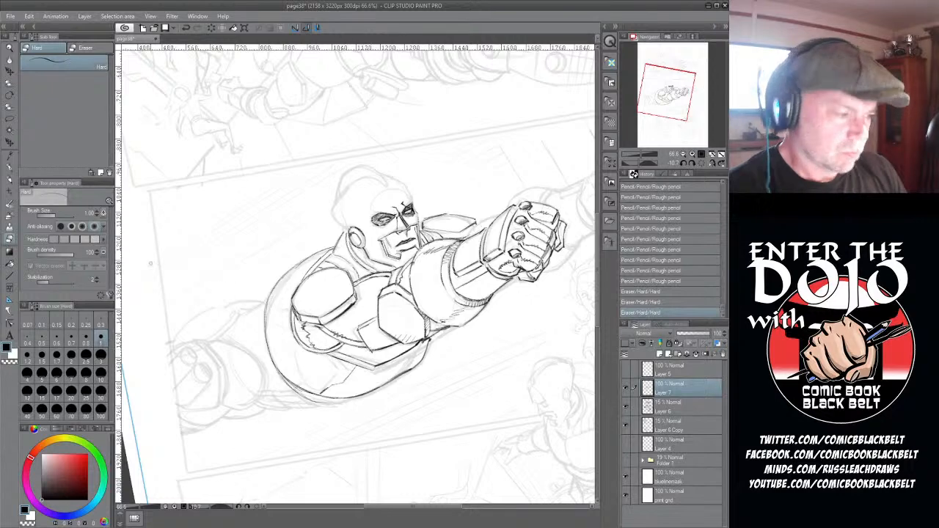
- Draw the curved cap edge across the forehead and the skull outline, and add the far arm's line between shoulder and gauntlet
key("p")
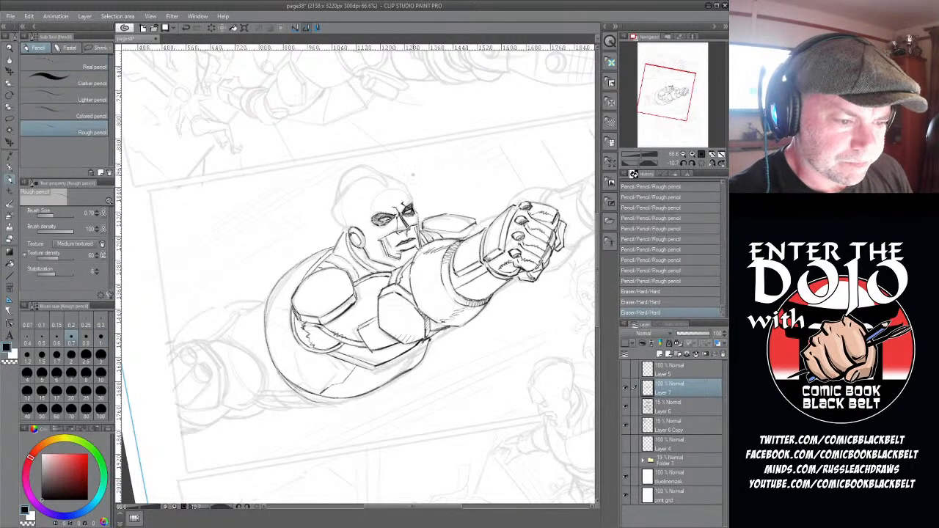
mouse_move(373, 217)
left_mouse_down()
mouse_move(387, 221)
mouse_move(404, 205)
mouse_move(375, 199)
mouse_move(391, 192)
mouse_move(333, 211)
left_mouse_up()
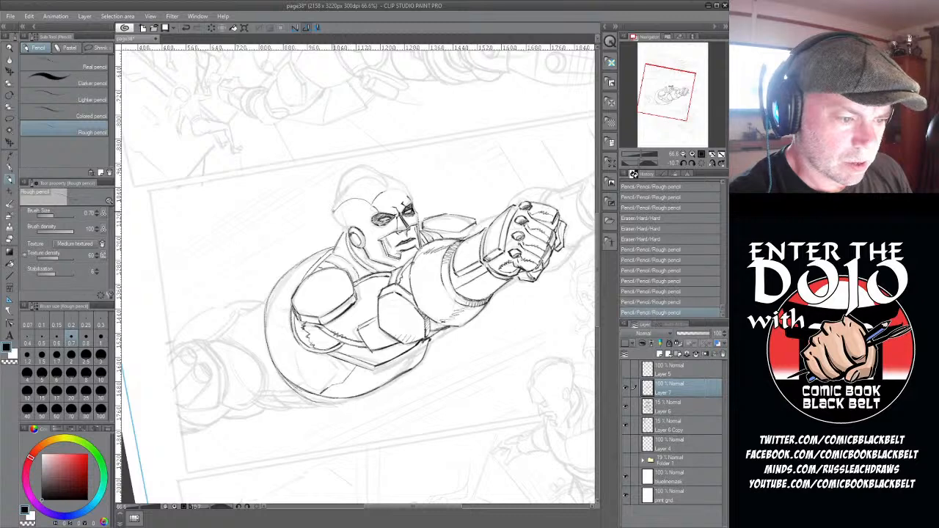
mouse_move(358, 179)
left_mouse_down()
mouse_move(333, 210)
mouse_move(349, 229)
left_mouse_up()
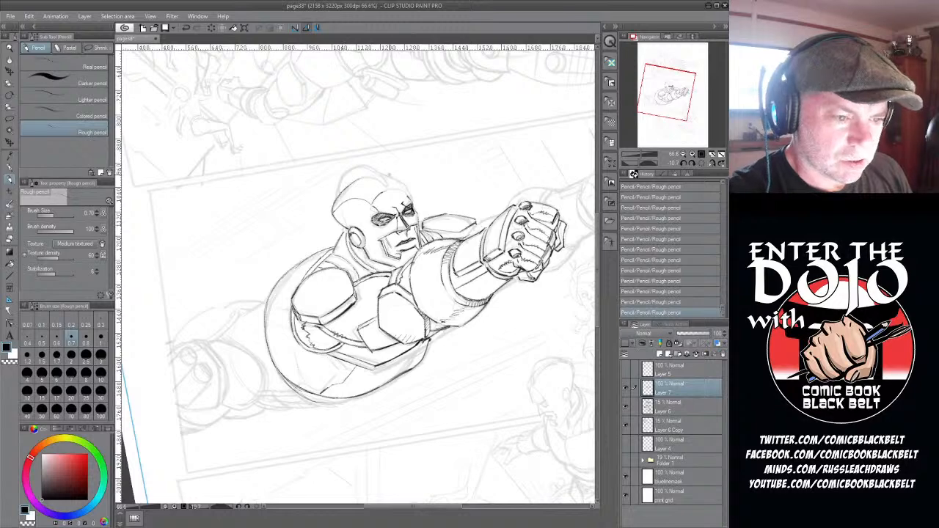
left_click_drag(386, 175, 413, 199)
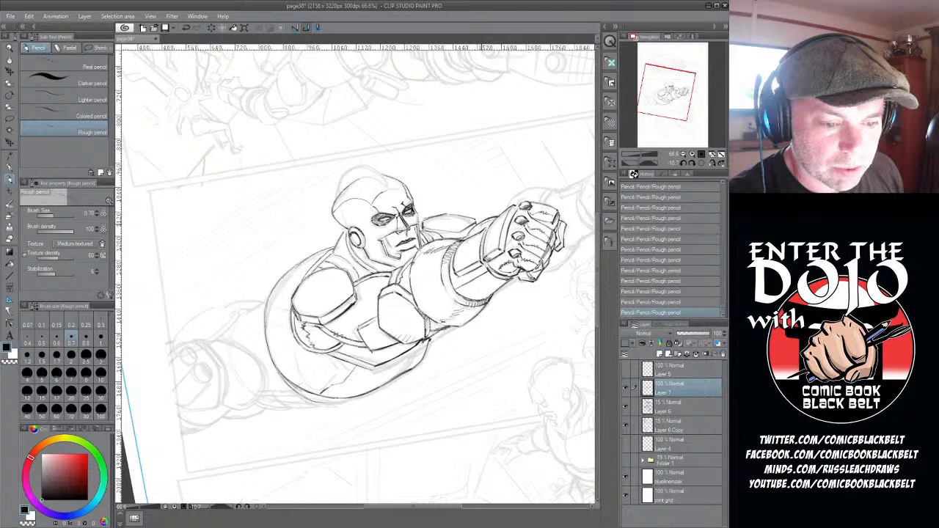
left_click_drag(473, 232, 492, 219)
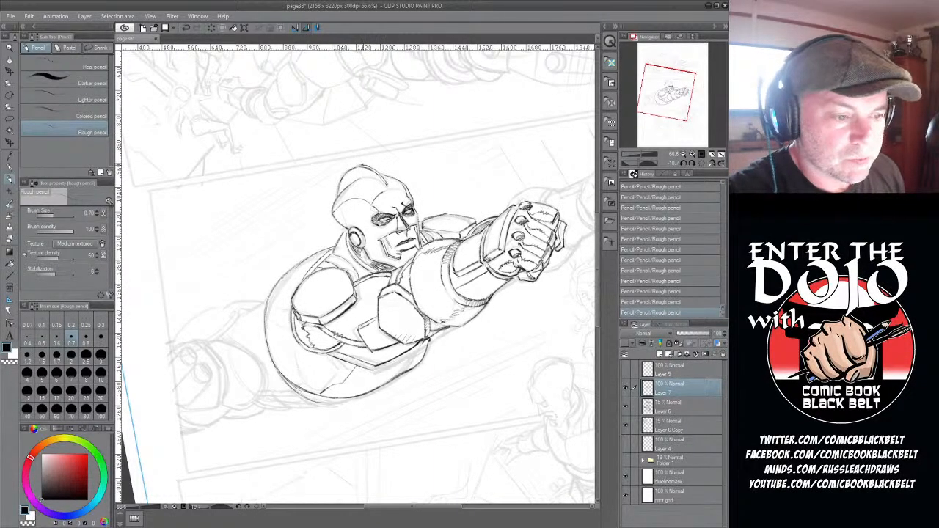
- Draw the raised crest on top of the head, clean up its edge with the eraser, and add its inner line
left_click_drag(353, 169, 362, 166)
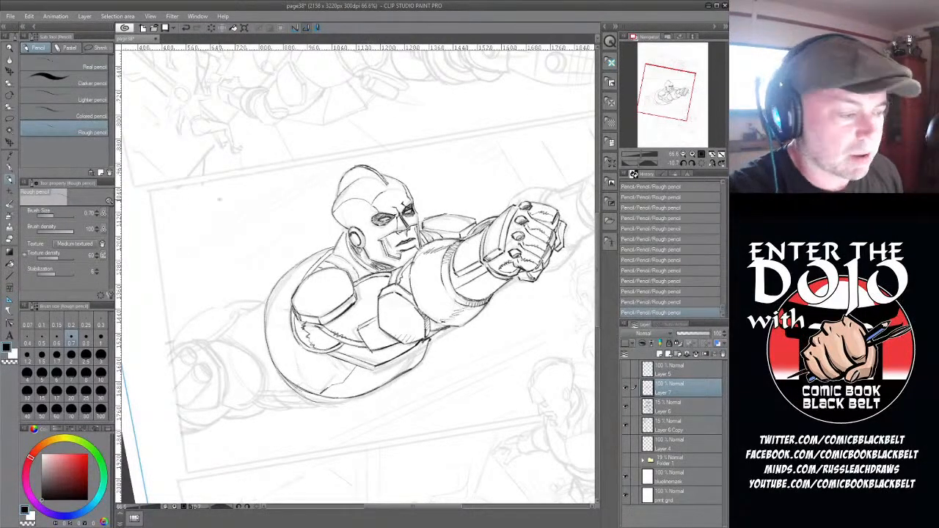
key("e")
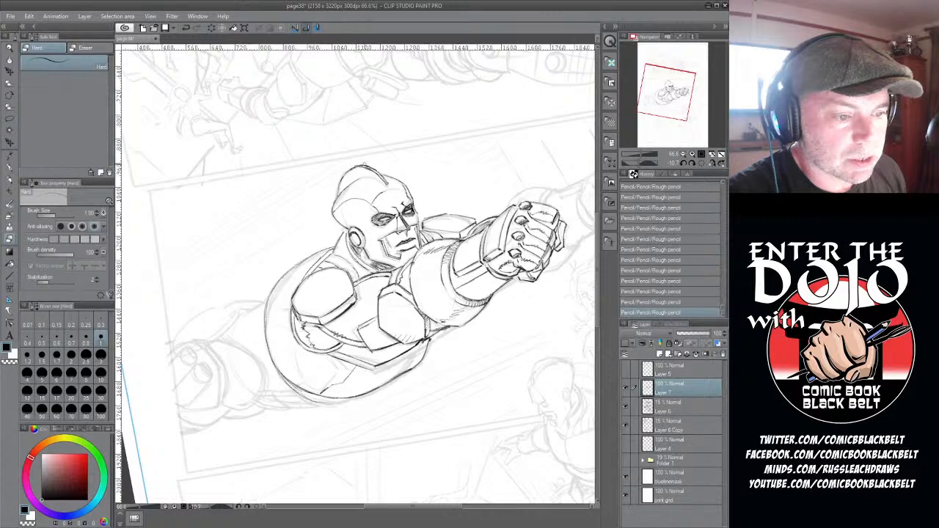
mouse_move(370, 166)
left_mouse_down()
mouse_move(372, 158)
mouse_move(390, 185)
mouse_move(366, 177)
mouse_move(383, 174)
mouse_move(388, 185)
mouse_move(351, 177)
mouse_move(359, 170)
left_mouse_up()
left_click(9, 179)
left_click_drag(355, 177, 358, 175)
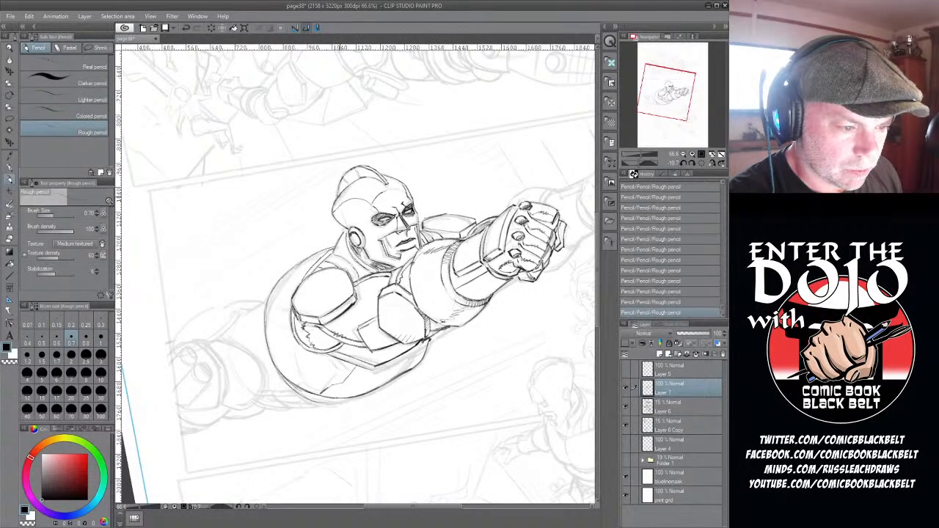
- Set the rough pencil's brush size to 1.00 and hatch shading on the back of the head, the neck and the far shoulder
left_click(101, 340)
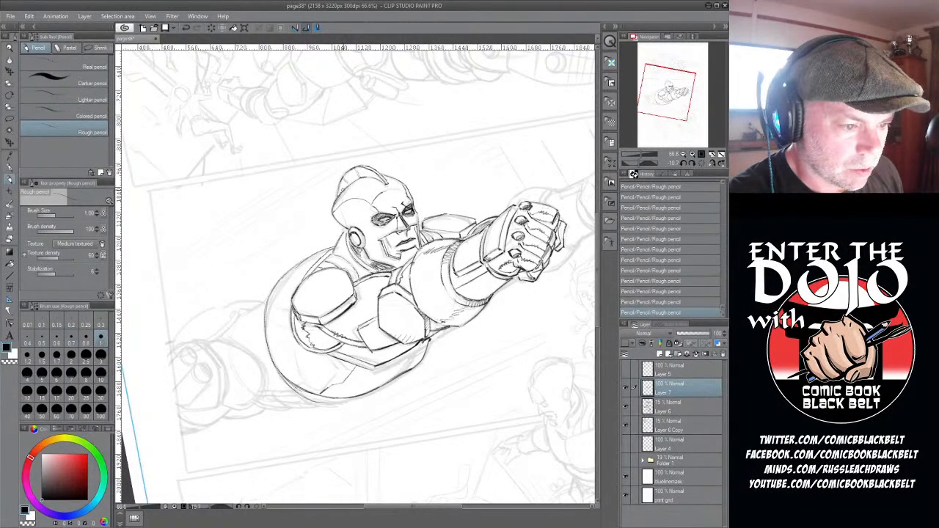
mouse_move(333, 203)
left_mouse_down()
mouse_move(349, 233)
mouse_move(340, 258)
left_mouse_up()
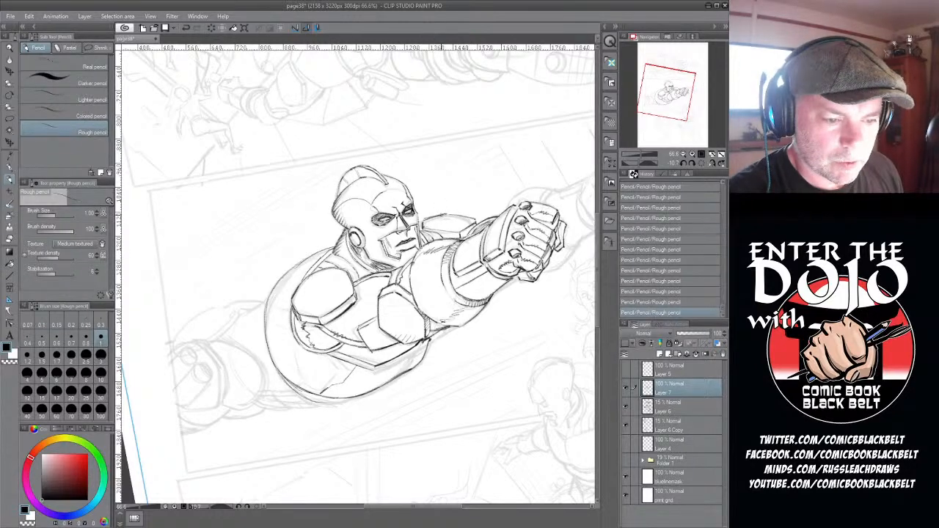
left_click_drag(424, 217, 435, 223)
left_click_drag(424, 219, 440, 230)
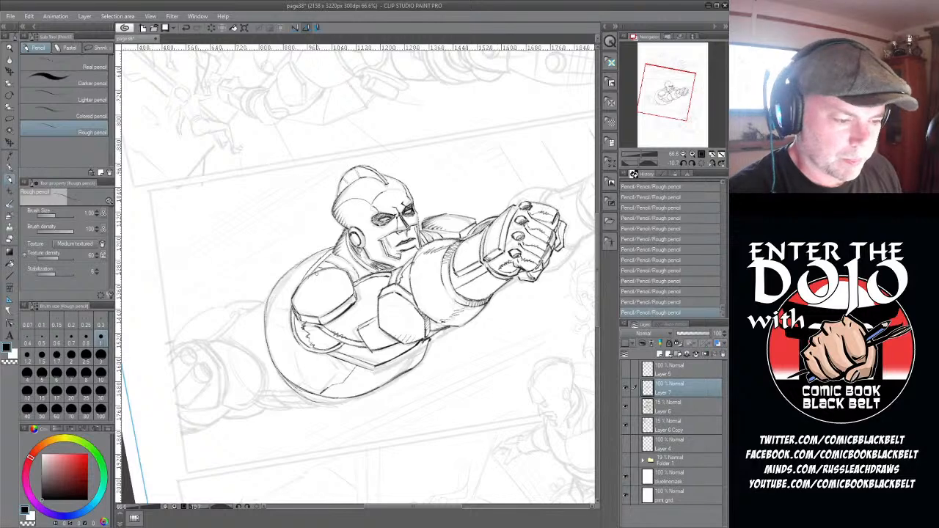
- Hatch shading along the outer edge of the rounded chest plate and on the angular armour plate beside the upper arm
left_click_drag(317, 273, 297, 286)
mouse_move(304, 283)
left_mouse_down()
mouse_move(292, 304)
mouse_move(300, 314)
left_mouse_up()
left_click_drag(389, 295, 377, 307)
mouse_move(386, 303)
left_mouse_down()
mouse_move(366, 342)
mouse_move(375, 350)
left_mouse_up()
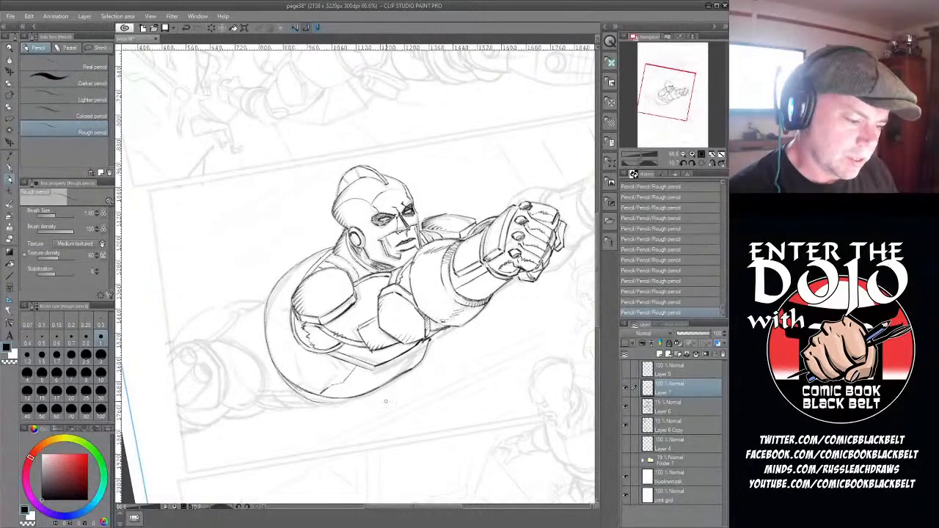
left_click_drag(434, 511, 460, 516)
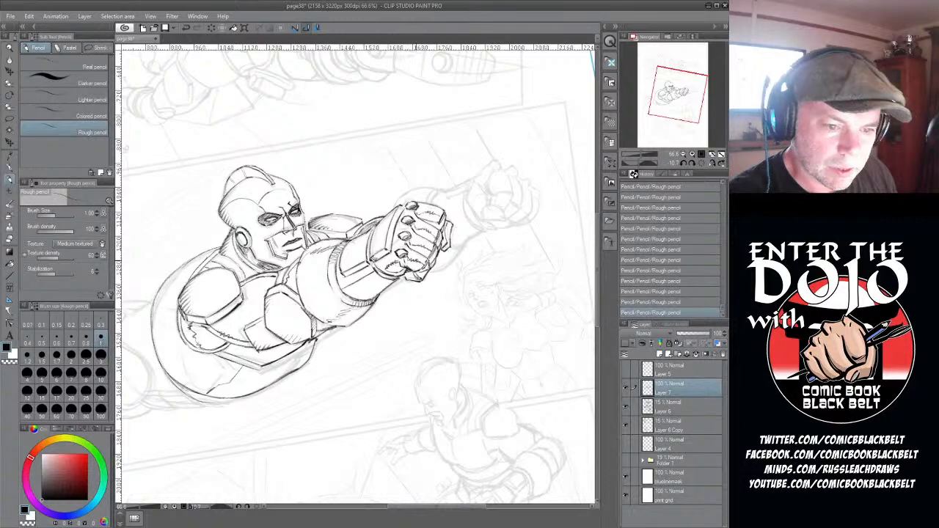
- Clean up the forehead's front edge with the eraser and retouch the face using the rough pencil at brush size 0.80
left_click(72, 343)
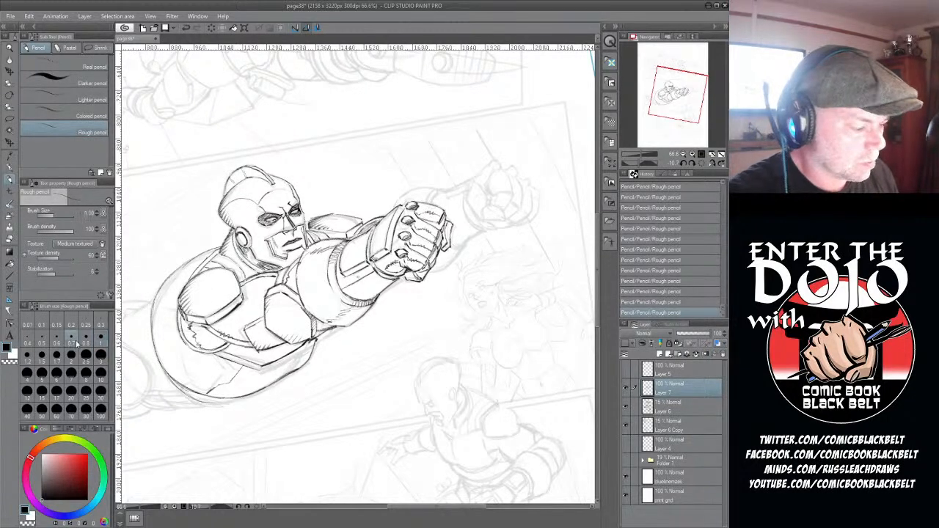
left_click(85, 343)
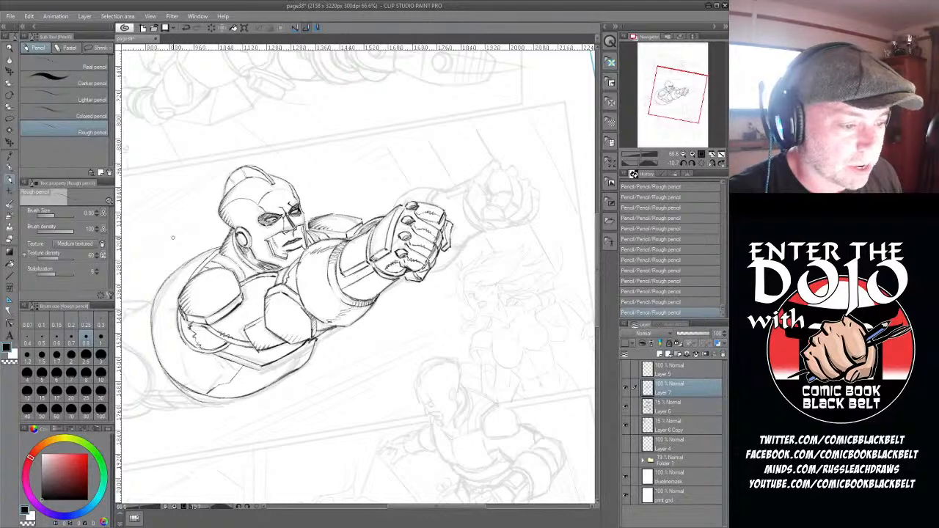
scroll(173, 237, "down", 2)
scroll(173, 237, "down", 1)
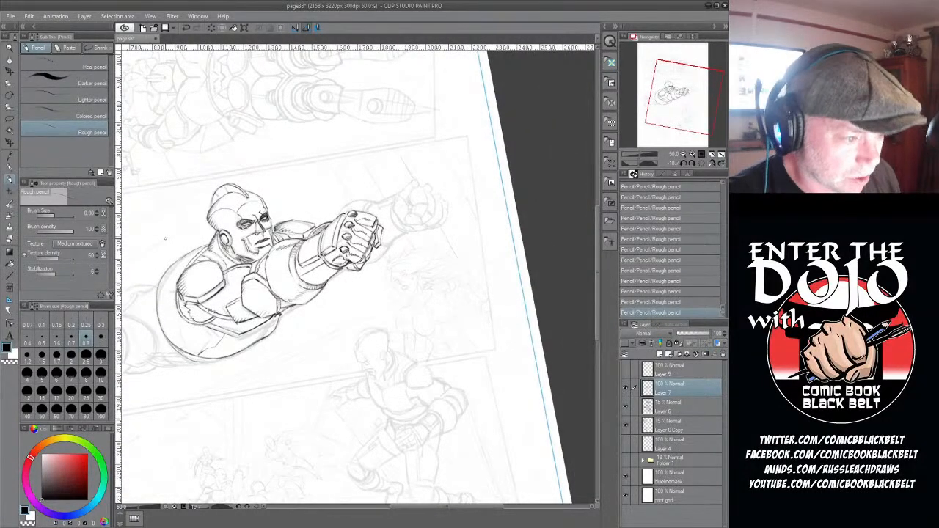
scroll(165, 239, "up", 1)
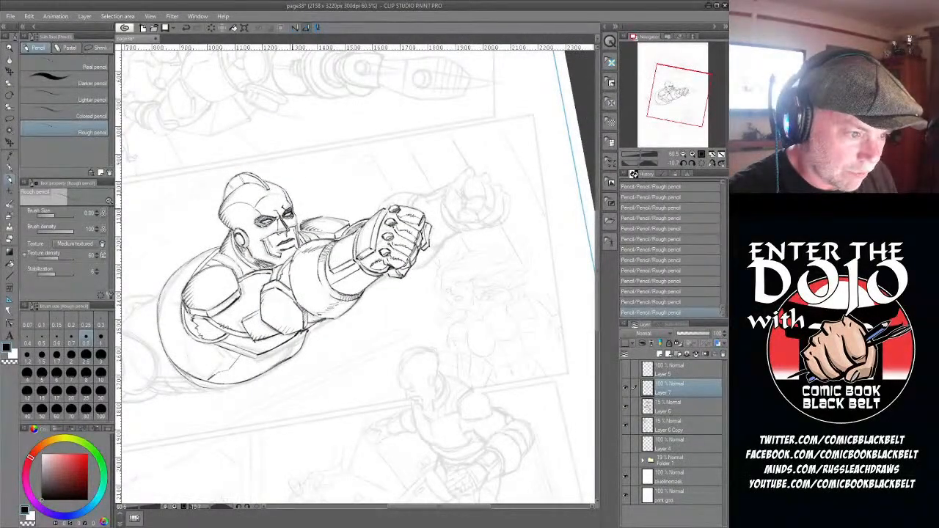
left_click(10, 240)
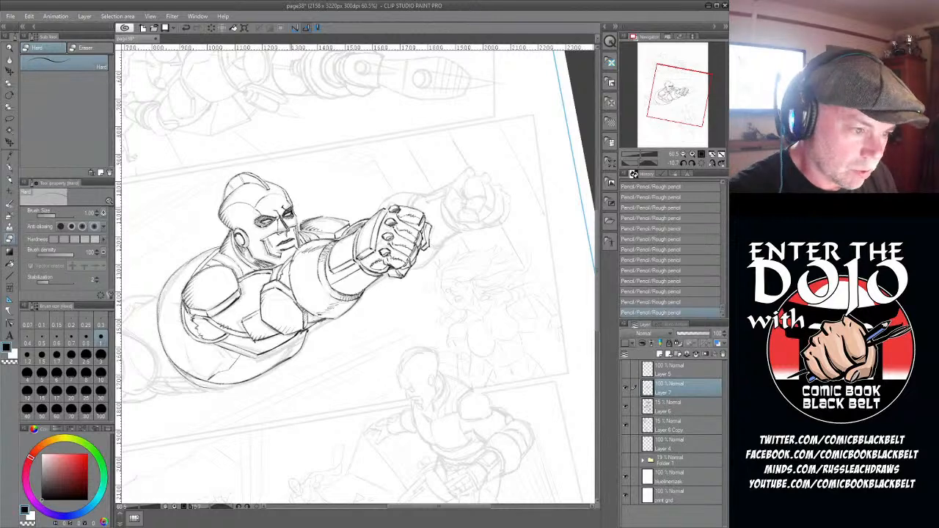
left_click_drag(290, 196, 295, 204)
left_click_drag(292, 201, 294, 205)
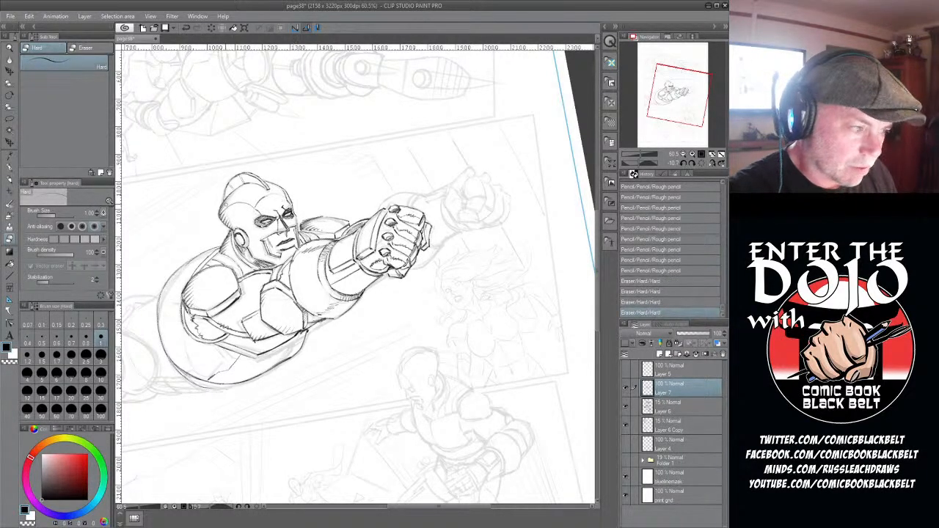
left_click(11, 181)
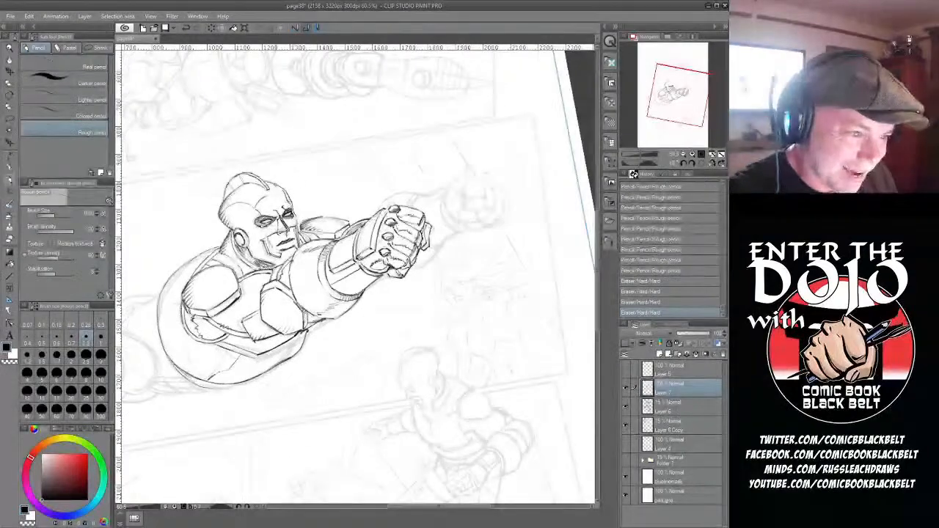
mouse_move(269, 182)
left_mouse_down()
mouse_move(293, 204)
mouse_move(300, 245)
left_mouse_up()
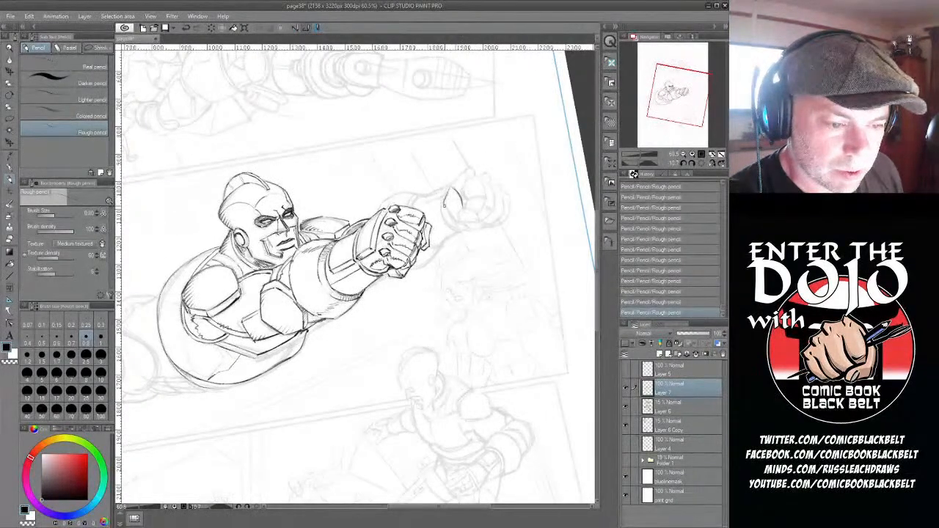
- Draw the thumb and curled fingers of the far fist over the faded sketch
mouse_move(443, 195)
left_mouse_down()
mouse_move(453, 219)
mouse_move(471, 210)
mouse_move(480, 221)
mouse_move(467, 218)
mouse_move(478, 221)
left_mouse_up()
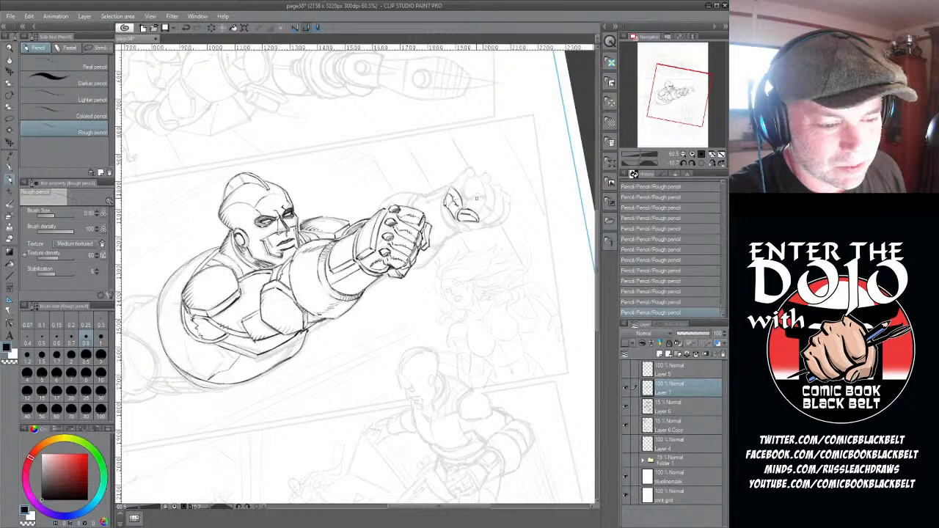
left_click_drag(470, 200, 481, 203)
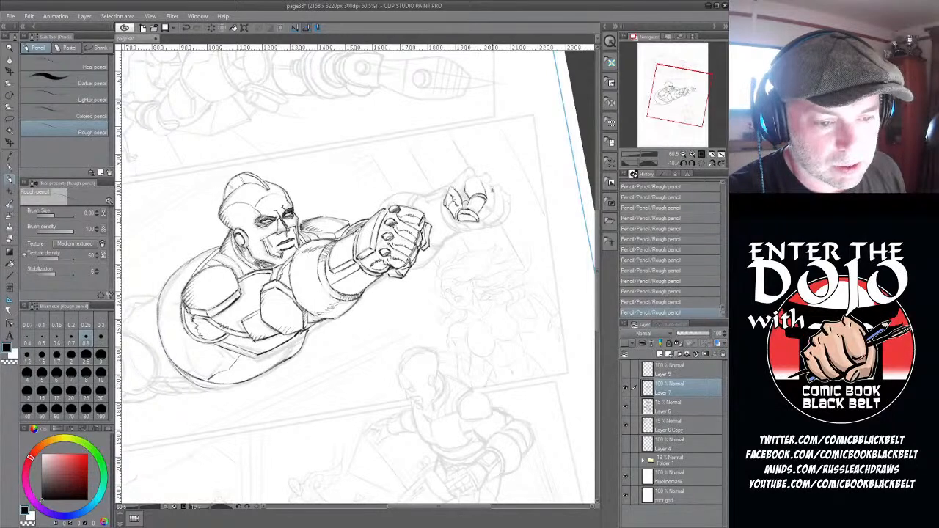
left_click_drag(493, 189, 496, 212)
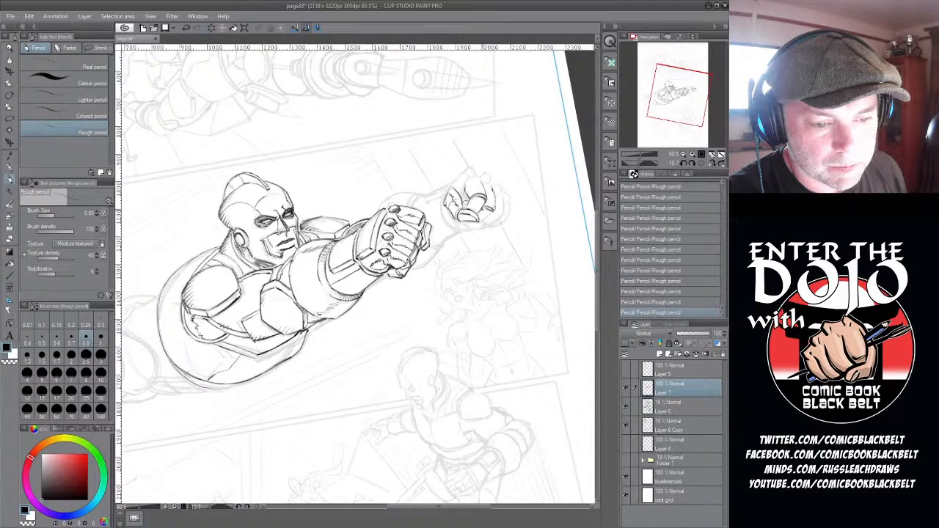
mouse_move(474, 200)
left_mouse_down()
mouse_move(503, 204)
mouse_move(497, 218)
mouse_move(477, 193)
mouse_move(499, 210)
left_mouse_up()
left_click_drag(498, 205, 501, 226)
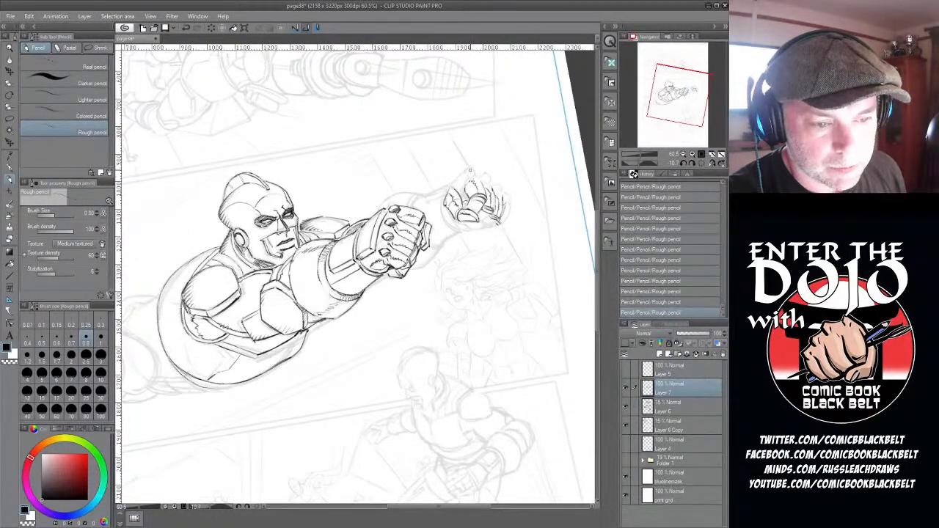
- Draw the knuckle studs along the far fist and close the outline around its back and the heel of the hand
mouse_move(468, 168)
left_mouse_down()
mouse_move(501, 172)
mouse_move(483, 178)
mouse_move(505, 189)
mouse_move(497, 220)
mouse_move(509, 198)
left_mouse_up()
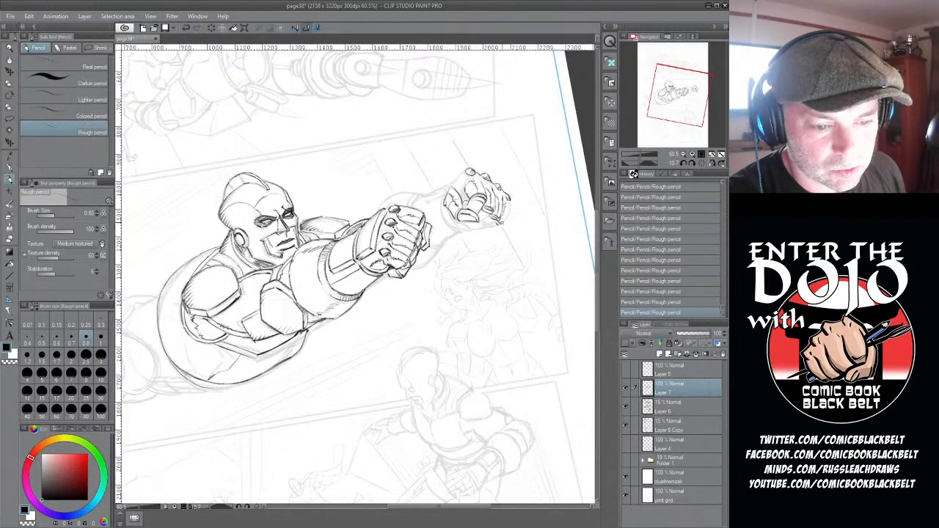
left_click_drag(508, 203, 506, 215)
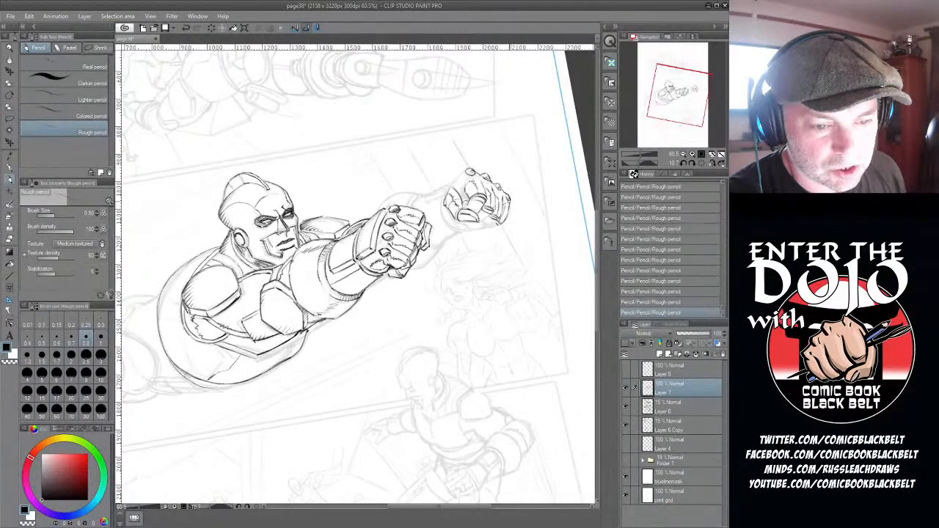
left_click_drag(463, 171, 455, 183)
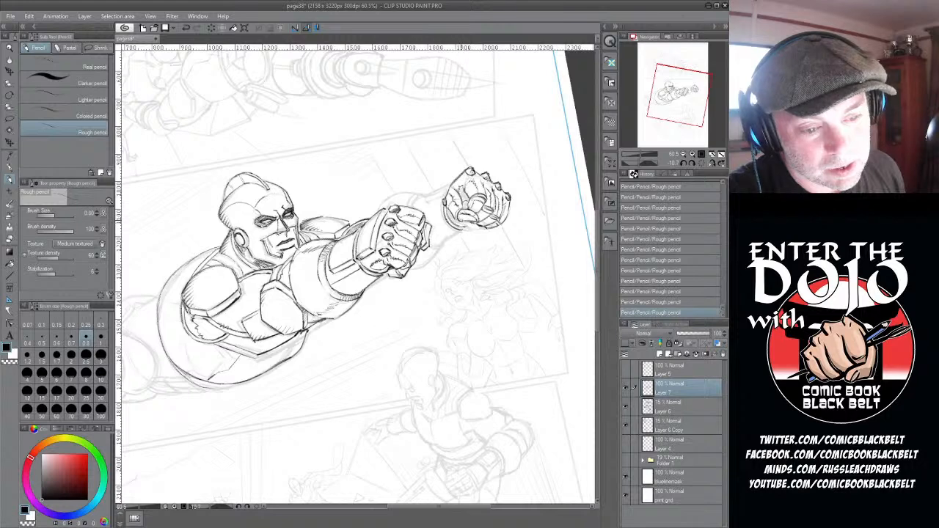
left_click_drag(470, 221, 485, 228)
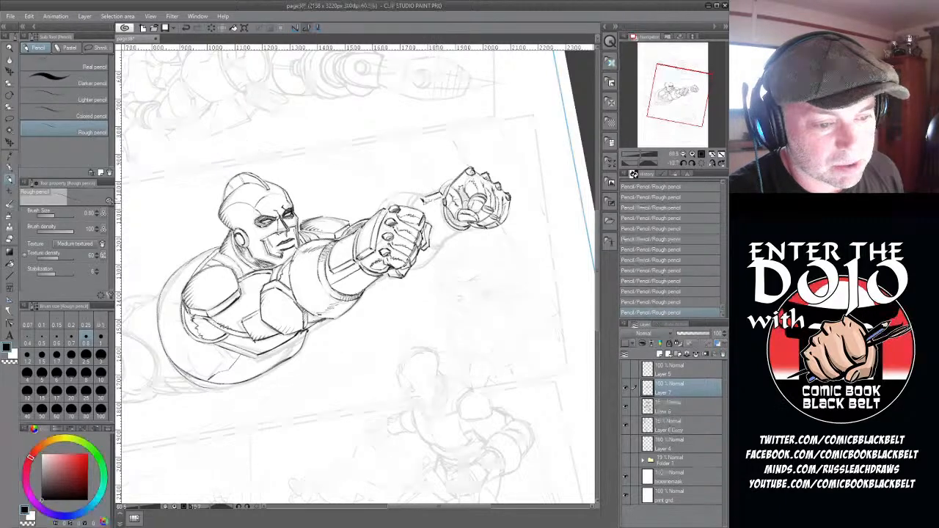
- Draw the far forearm's wrist strap, rounded upper armour and lower edge between the two fists
mouse_move(425, 200)
left_mouse_down()
mouse_move(453, 180)
mouse_move(443, 193)
left_mouse_up()
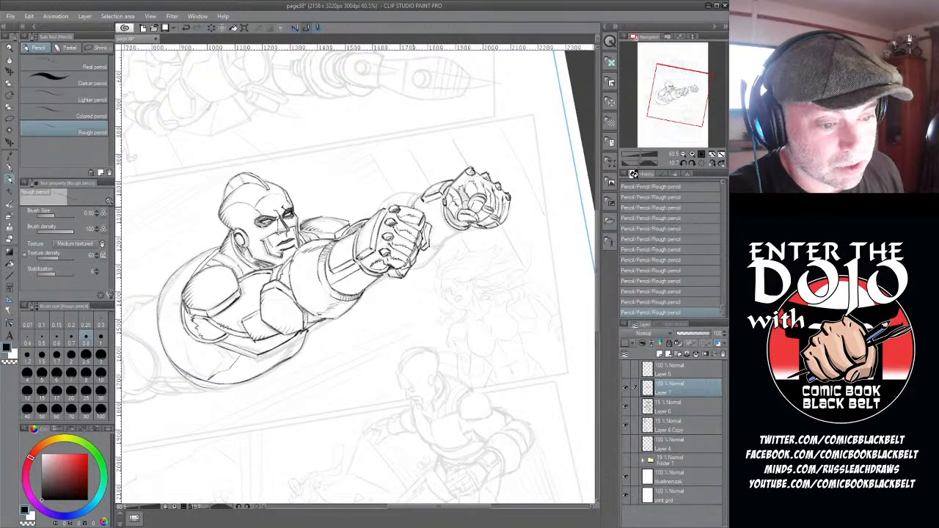
mouse_move(408, 205)
left_mouse_down()
mouse_move(423, 191)
mouse_move(378, 210)
mouse_move(393, 195)
mouse_move(425, 190)
left_mouse_up()
left_click_drag(379, 210, 400, 193)
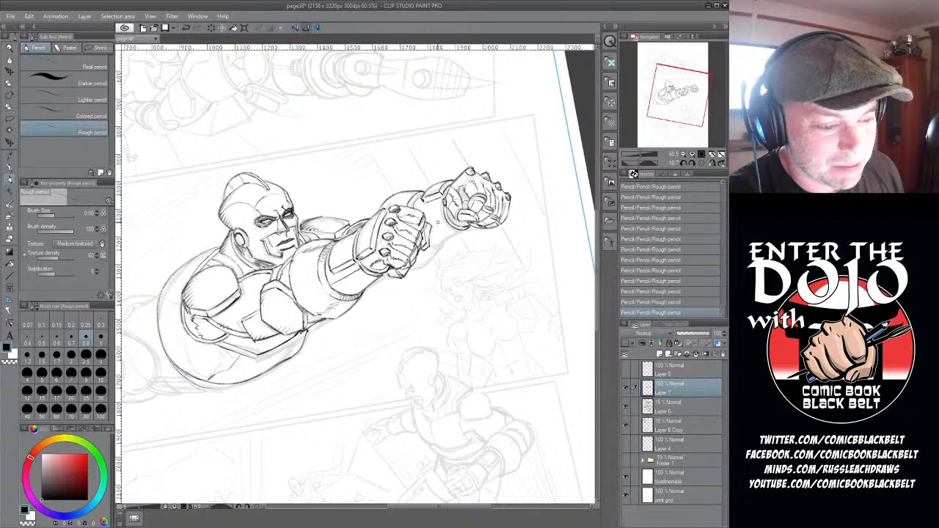
left_click_drag(415, 211, 442, 203)
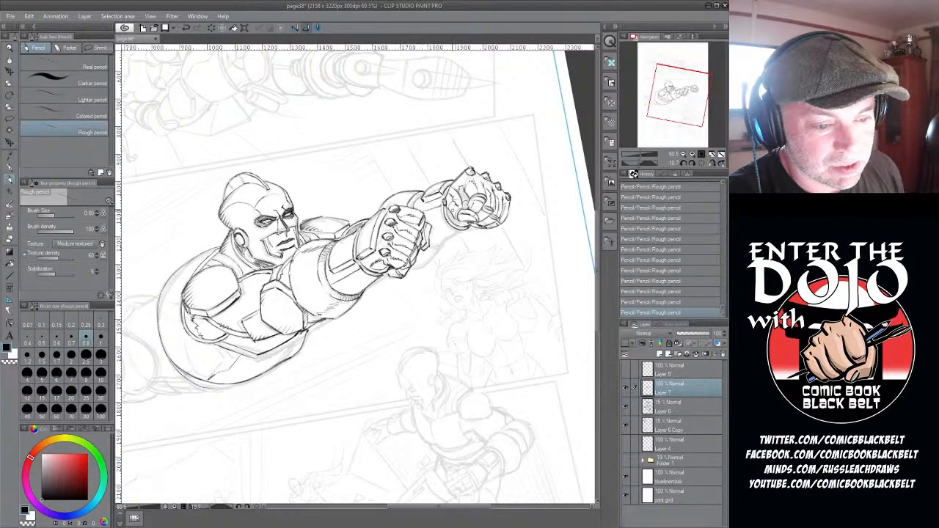
mouse_move(431, 243)
left_mouse_down()
mouse_move(461, 231)
mouse_move(421, 264)
mouse_move(435, 250)
left_mouse_up()
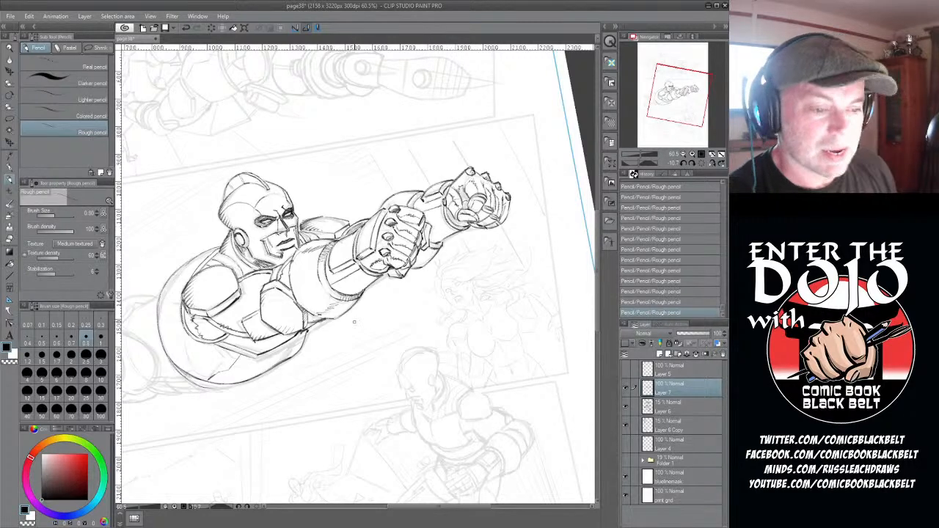
- Step back through the last pencil strokes below the far forearm, and draw the curved armour line across the near upper arm
left_click(688, 250)
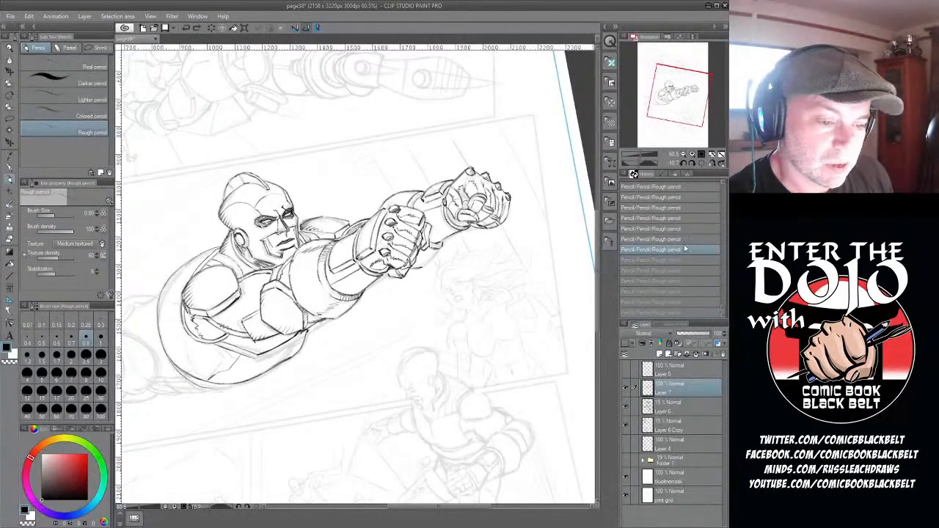
left_click(686, 239)
left_click(684, 228)
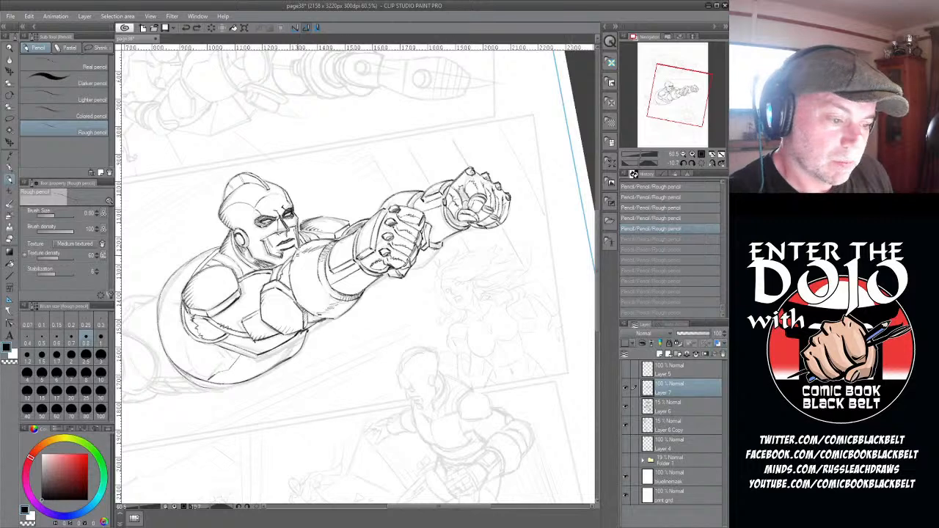
mouse_move(296, 250)
left_mouse_down()
mouse_move(287, 290)
mouse_move(320, 317)
left_mouse_up()
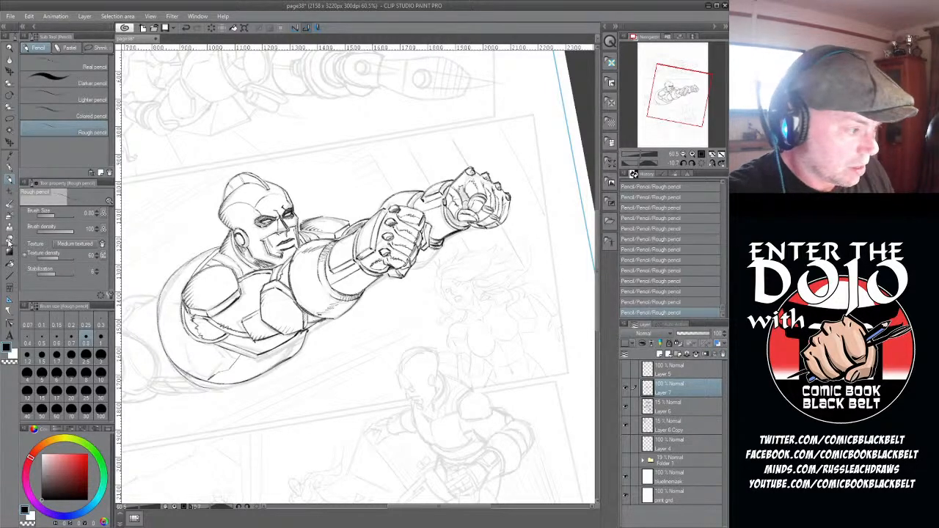
- Erase stray pencil marks along the far forearm's underside and beneath the near upper arm
left_click(10, 241)
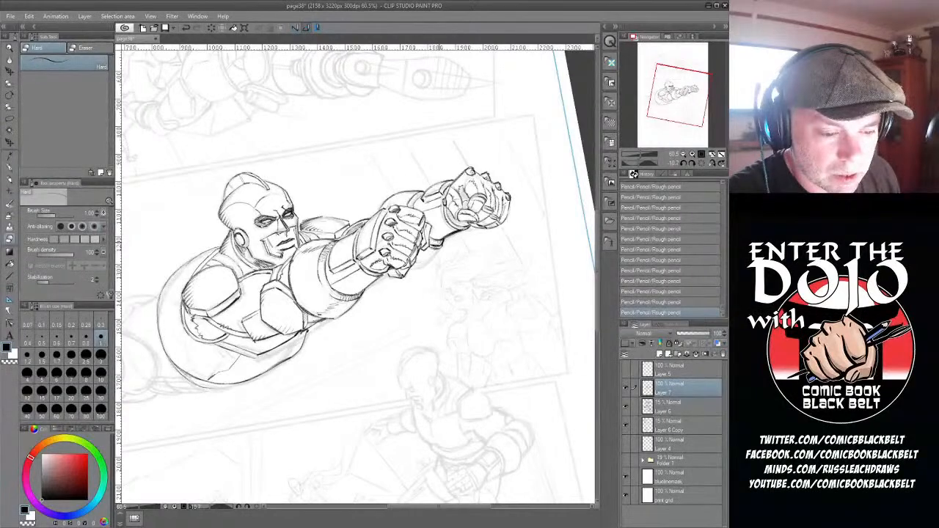
left_click_drag(449, 236, 462, 231)
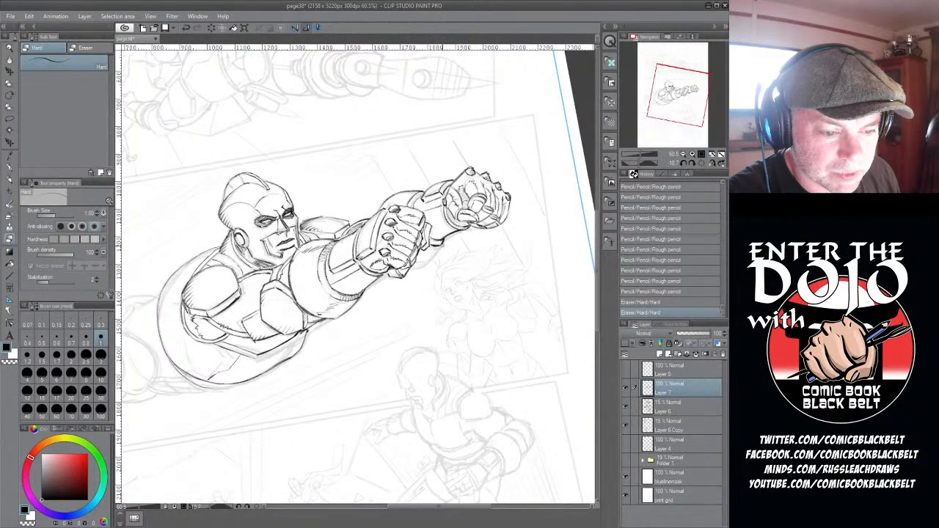
left_click_drag(311, 331, 327, 327)
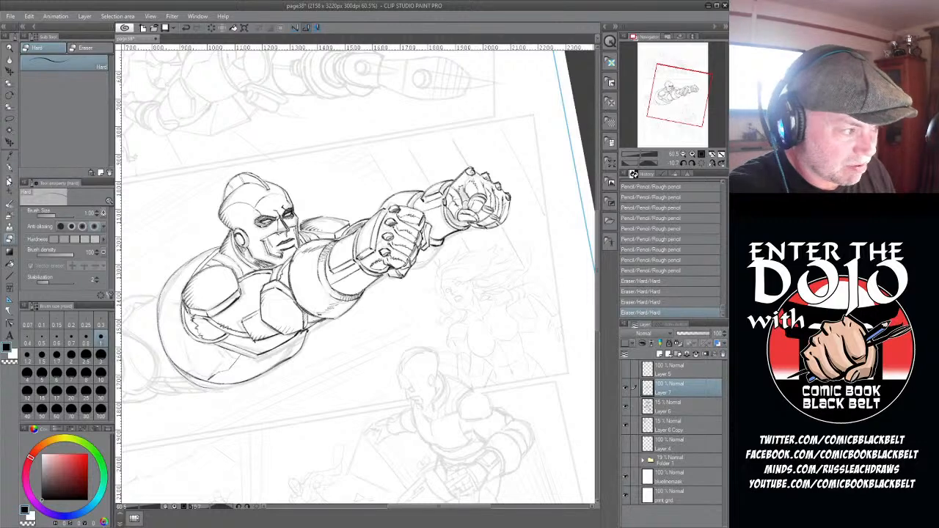
- Draw the rounded underside of the far arm behind the near fist with the rough pencil
left_click(9, 179)
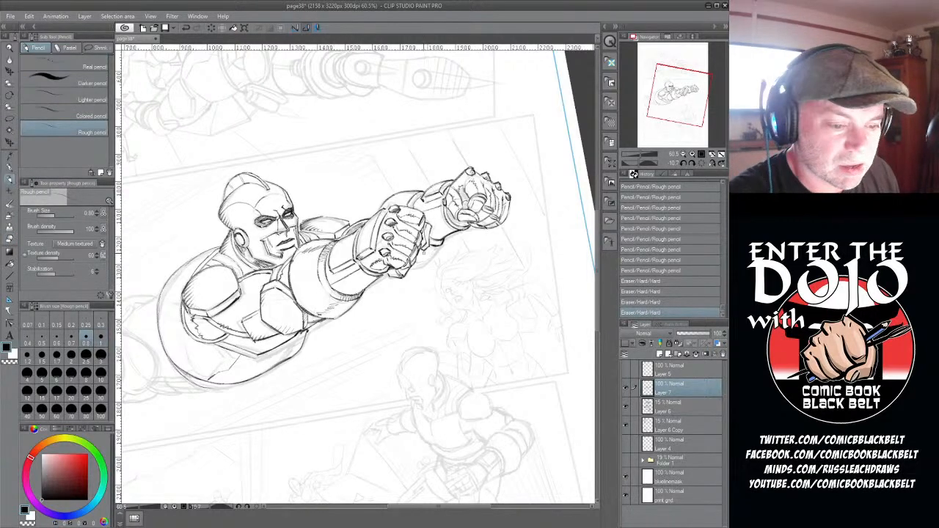
left_click_drag(414, 269, 439, 251)
mouse_move(429, 261)
left_mouse_down()
mouse_move(443, 244)
mouse_move(426, 263)
mouse_move(437, 254)
left_mouse_up()
left_click_drag(426, 261, 444, 242)
left_click_drag(435, 253, 444, 239)
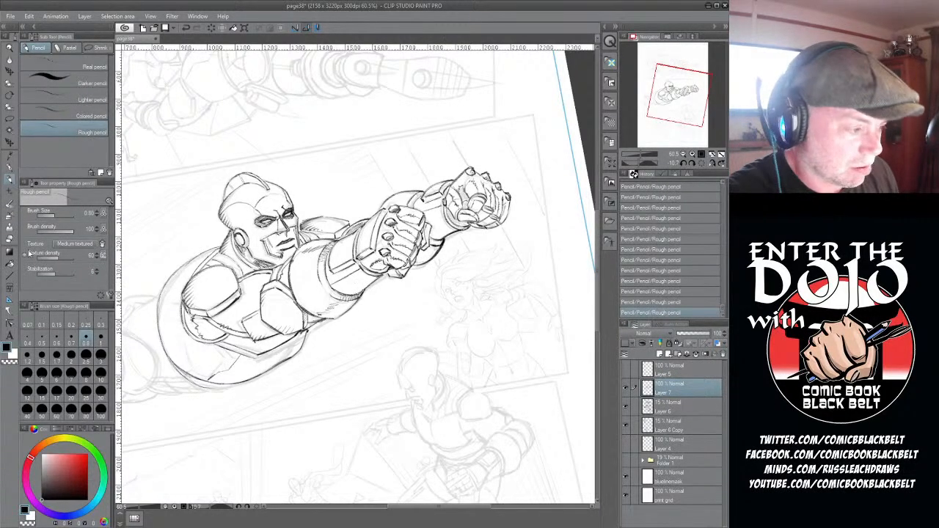
- Trim the far arm's underside and the near arm's lower edge with the eraser, and restate the far arm's curve in pencil
key("e")
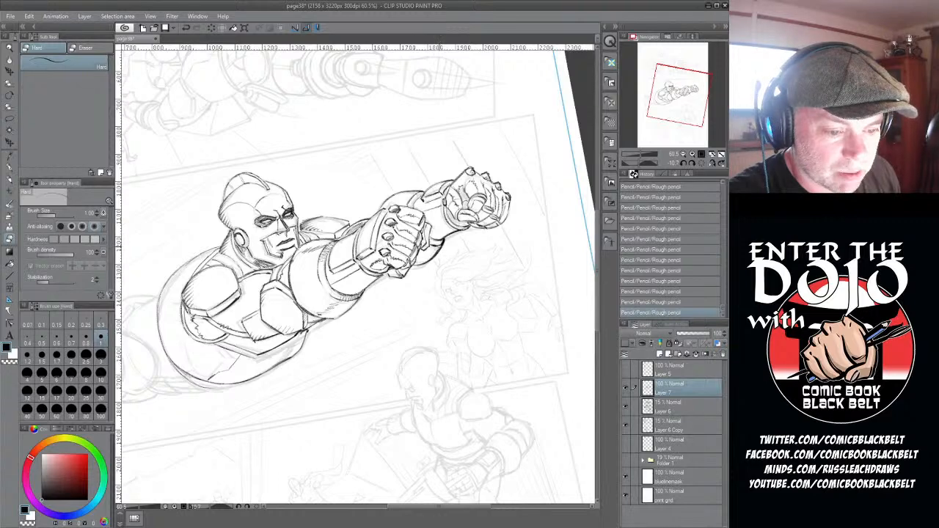
left_click_drag(433, 254, 443, 239)
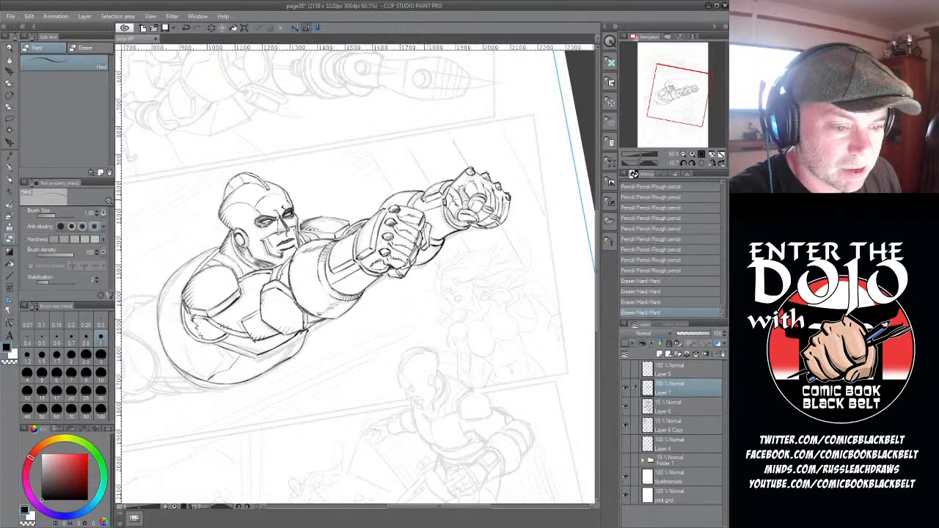
left_click_drag(330, 321, 337, 323)
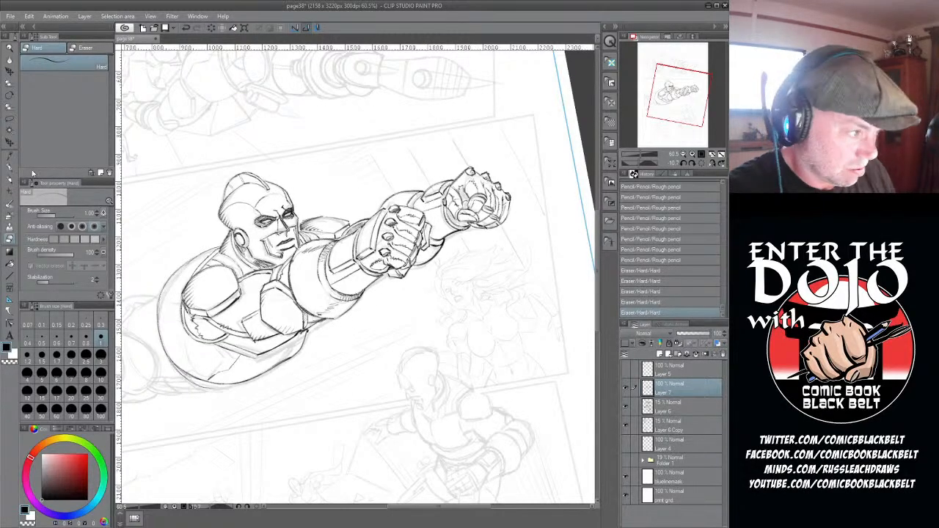
left_click(10, 179)
left_click_drag(442, 242, 426, 256)
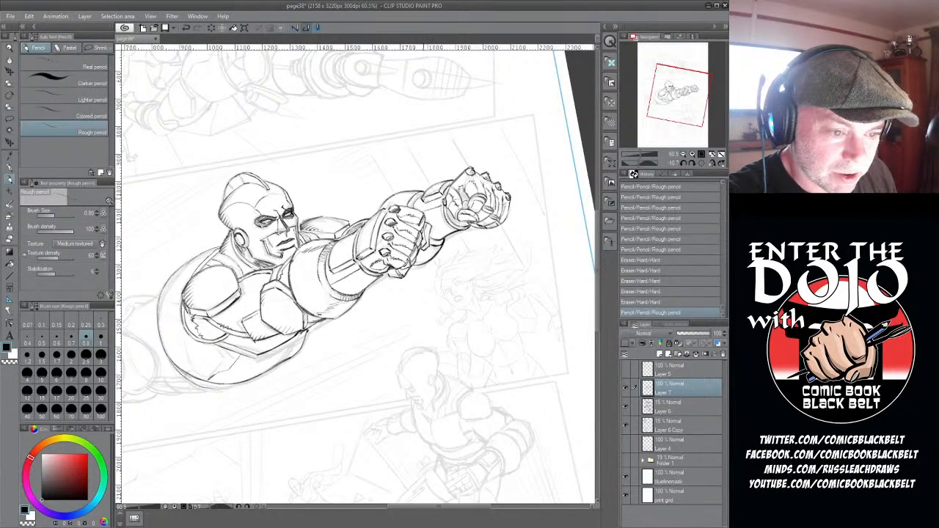
- Hatch short shading strokes on the far arm's wrist strap
left_click_drag(424, 194, 430, 204)
left_click_drag(427, 194, 434, 202)
left_click_drag(431, 193, 436, 201)
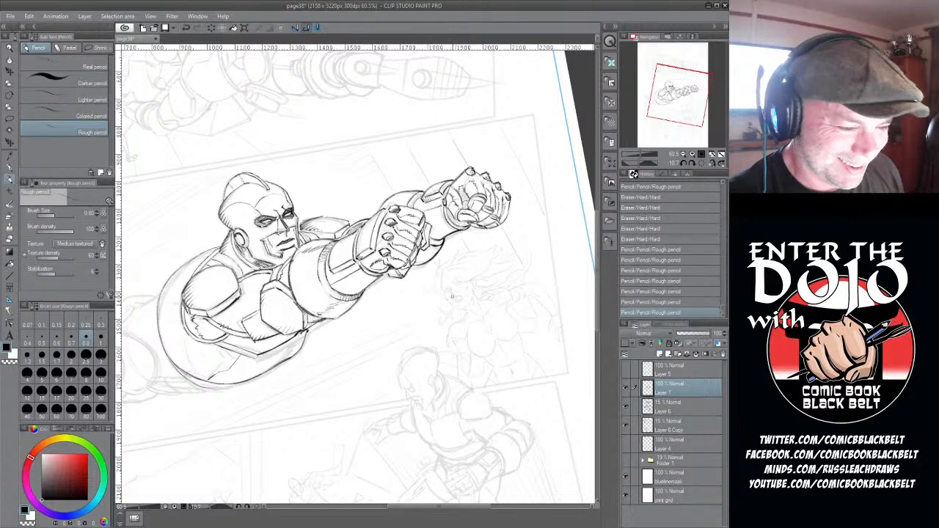
- Erase the stray pencil marks along the lower edge of the flying man's torso
left_click_drag(428, 506, 409, 517)
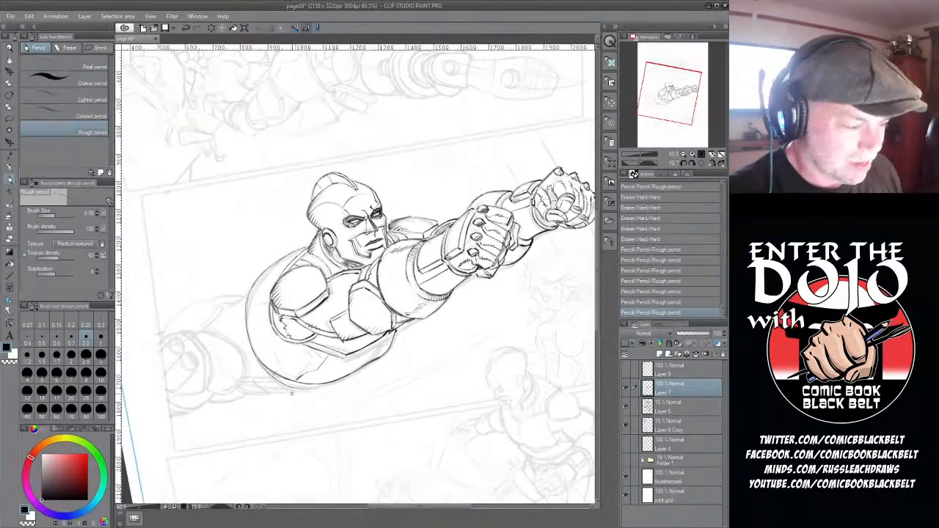
left_click(8, 239)
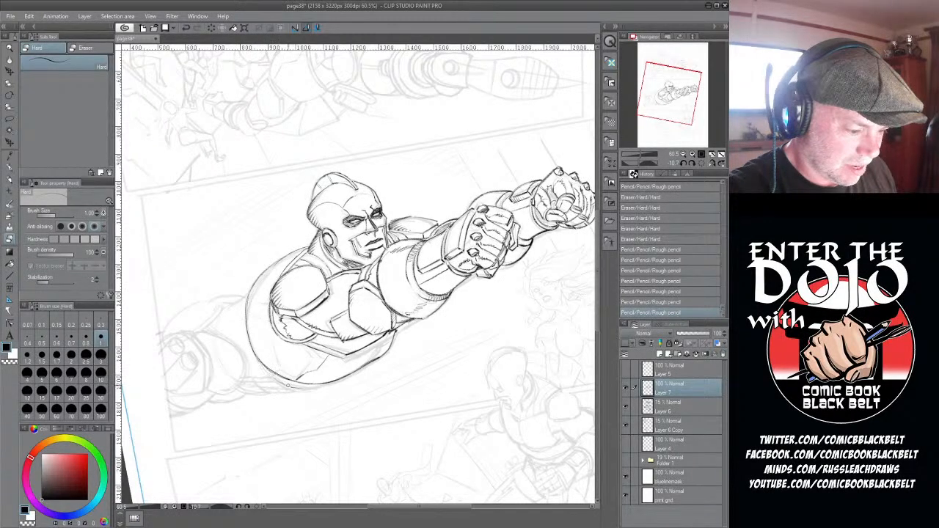
left_click_drag(298, 390, 295, 385)
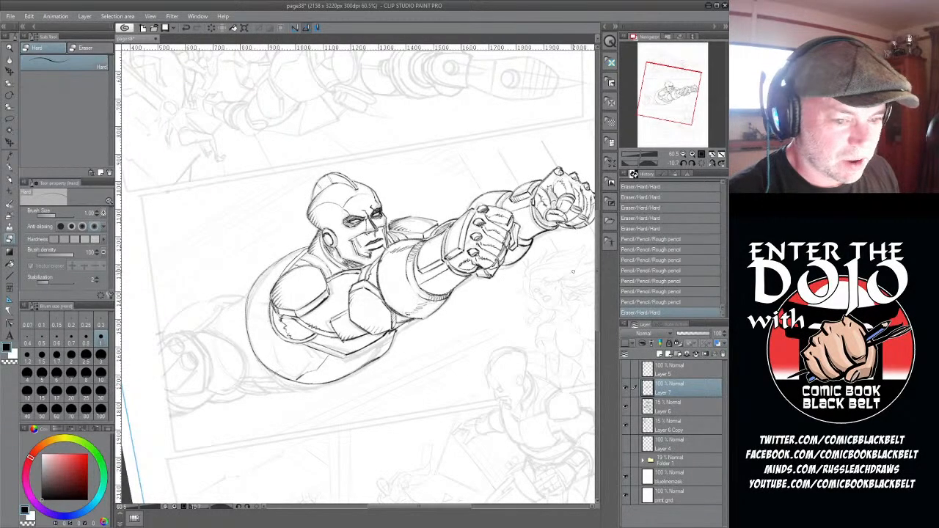
- Draw two round-ended tubes side by side on the flying man's near hip with the rough pencil, following the faded sketch
scroll(573, 271, "down", 4)
left_click(9, 95)
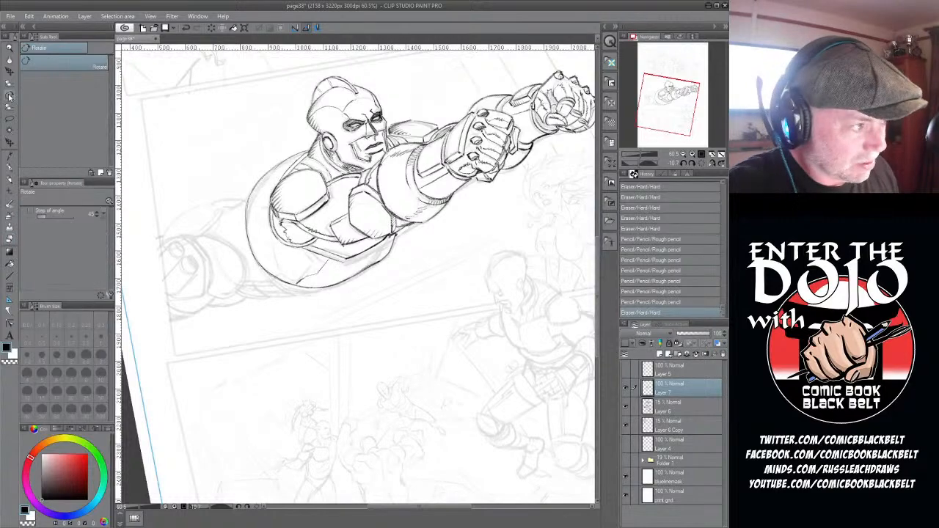
left_click_drag(352, 426, 560, 299)
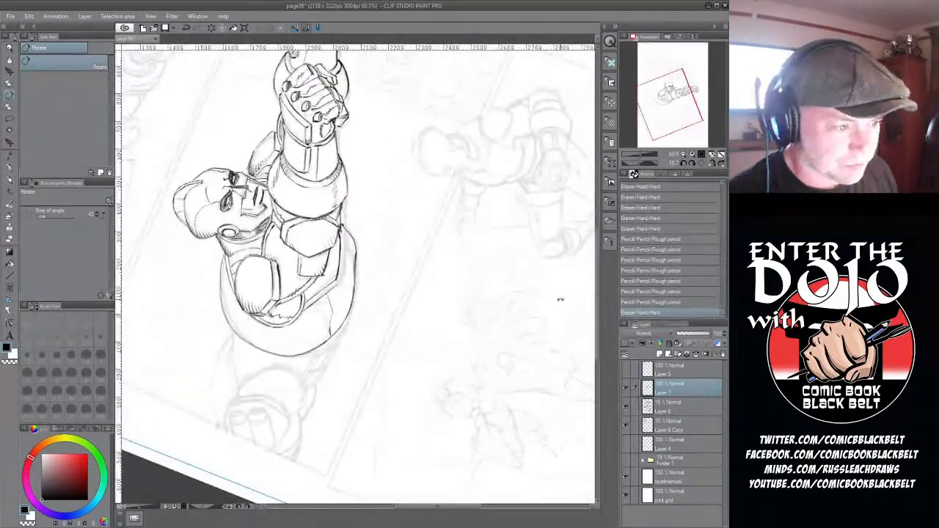
scroll(561, 300, "down", 4)
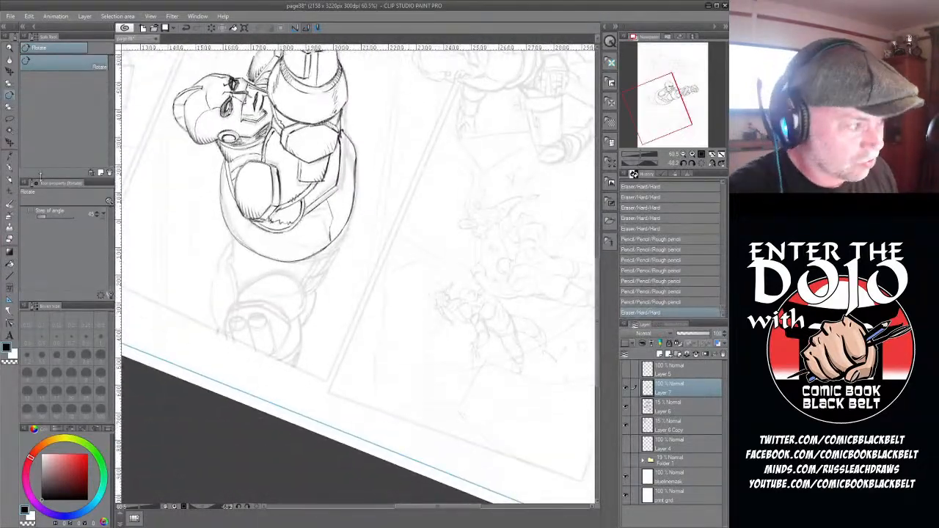
left_click(10, 179)
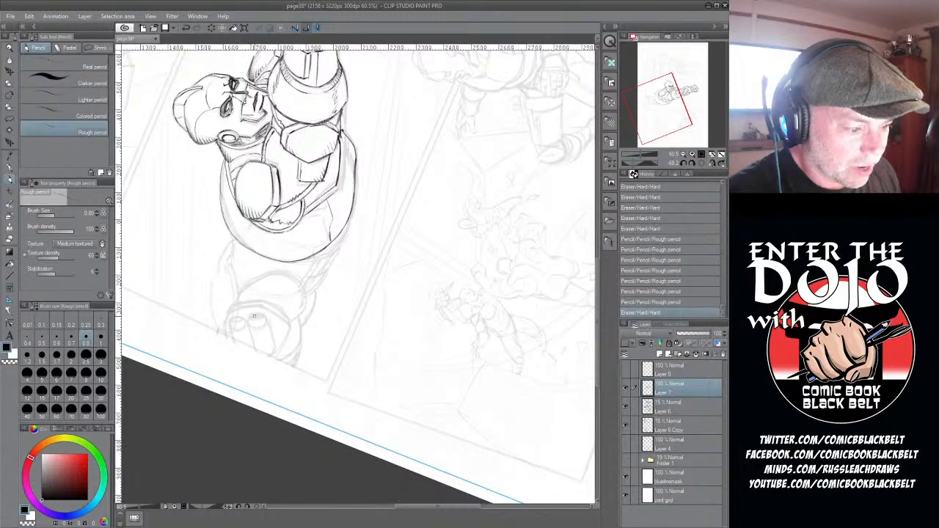
mouse_move(239, 315)
left_mouse_down()
mouse_move(243, 324)
mouse_move(231, 328)
mouse_move(243, 329)
mouse_move(241, 316)
mouse_move(231, 329)
mouse_move(259, 314)
mouse_move(265, 324)
left_mouse_up()
mouse_move(251, 327)
left_mouse_down()
mouse_move(267, 320)
mouse_move(260, 314)
mouse_move(254, 350)
left_mouse_up()
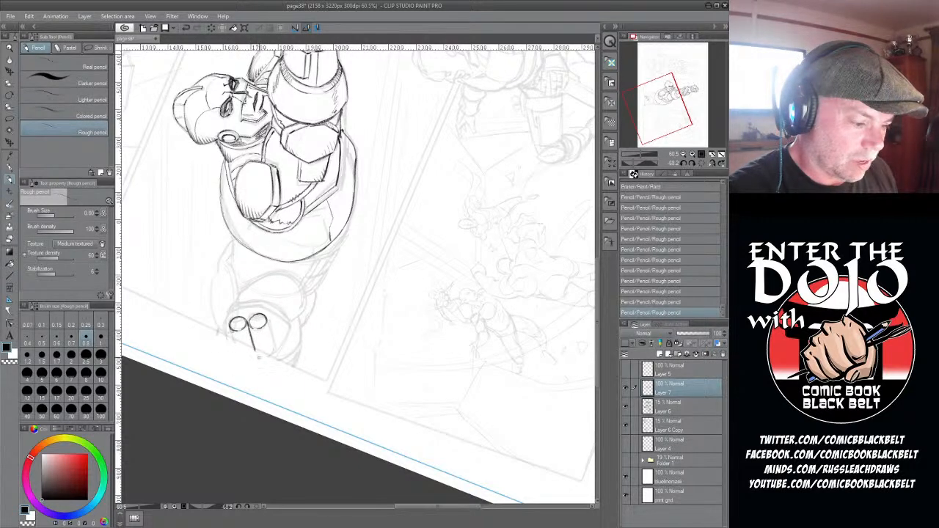
left_click_drag(267, 317, 274, 352)
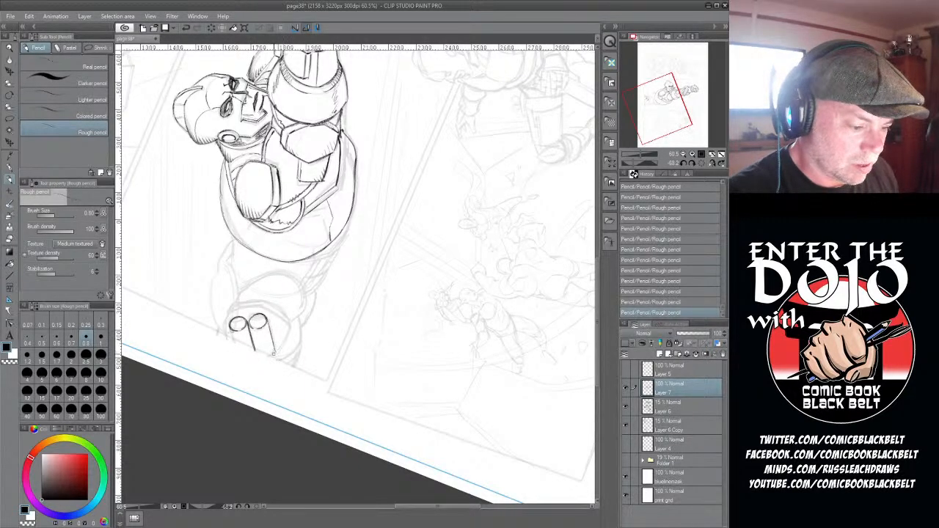
left_click_drag(229, 327, 232, 342)
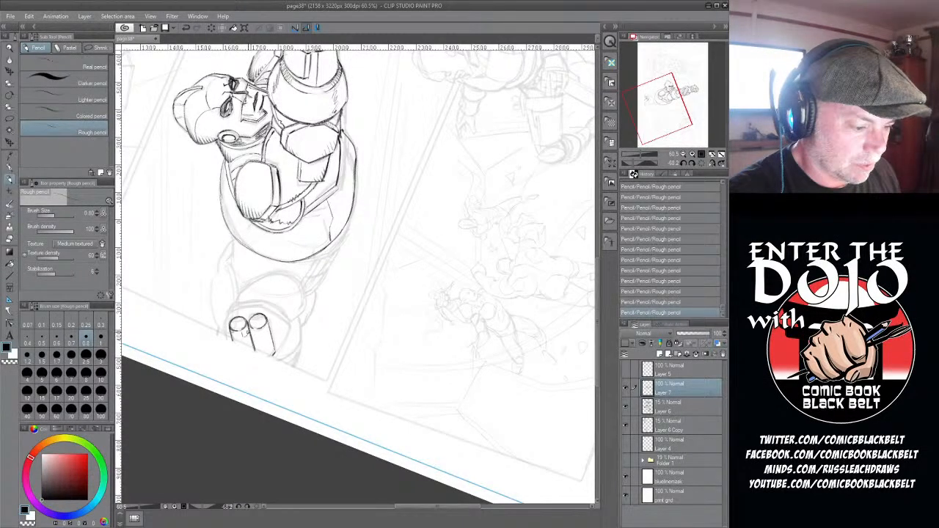
left_click_drag(261, 329, 270, 337)
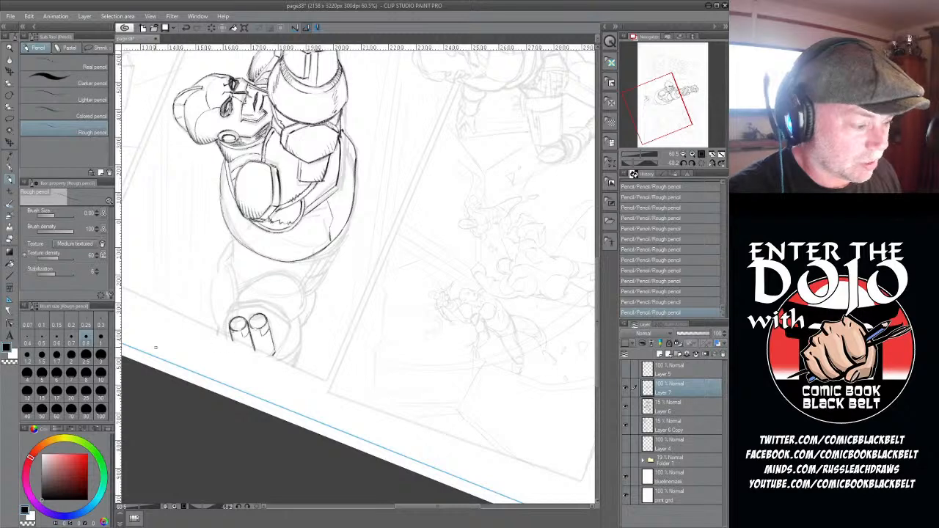
- Set the rough pencil's brush size to 1 and draw the angular housing around the two hip tubes
left_click(101, 338)
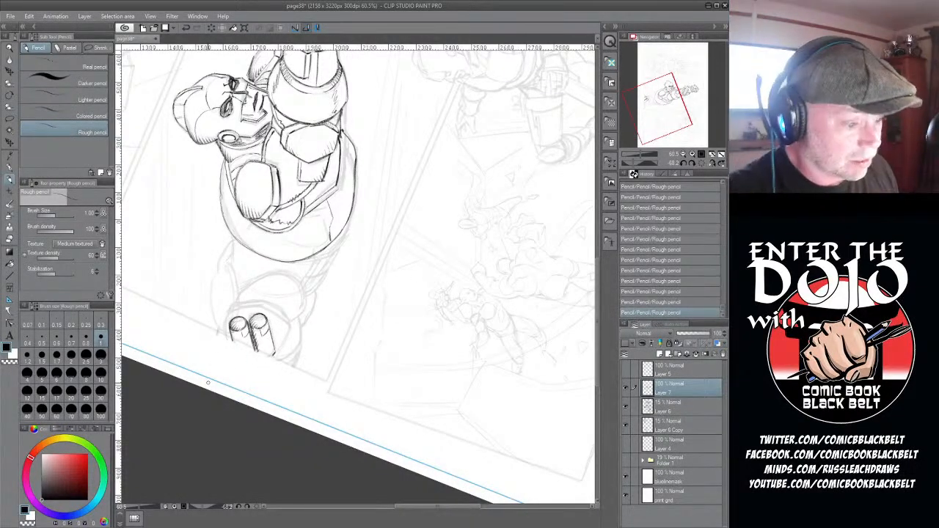
left_click_drag(226, 337, 227, 317)
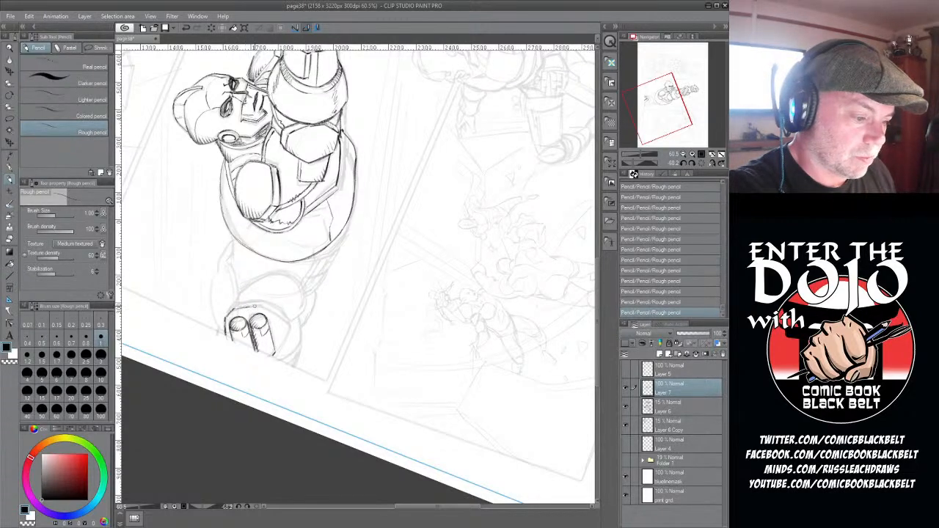
mouse_move(266, 307)
left_mouse_down()
mouse_move(288, 326)
mouse_move(277, 359)
left_mouse_up()
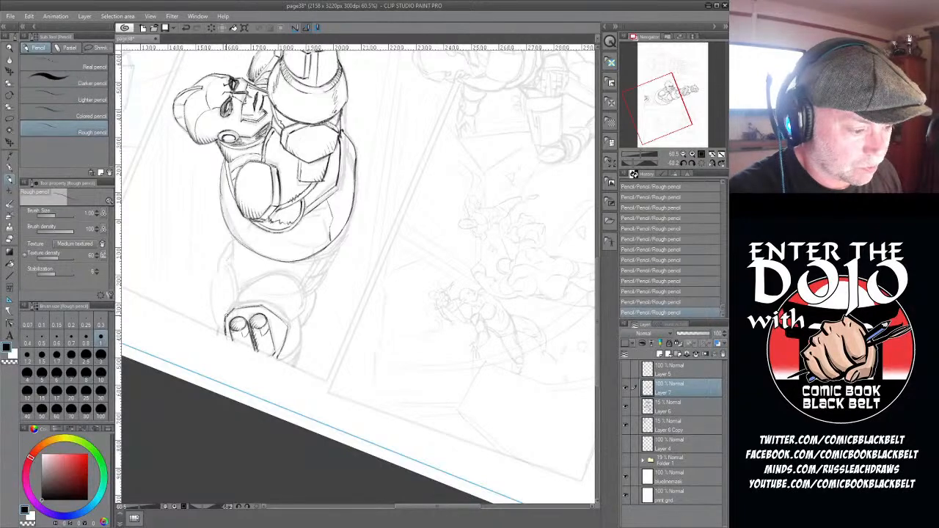
mouse_move(225, 317)
left_mouse_down()
mouse_move(236, 300)
mouse_move(263, 300)
mouse_move(285, 317)
mouse_move(289, 339)
left_mouse_up()
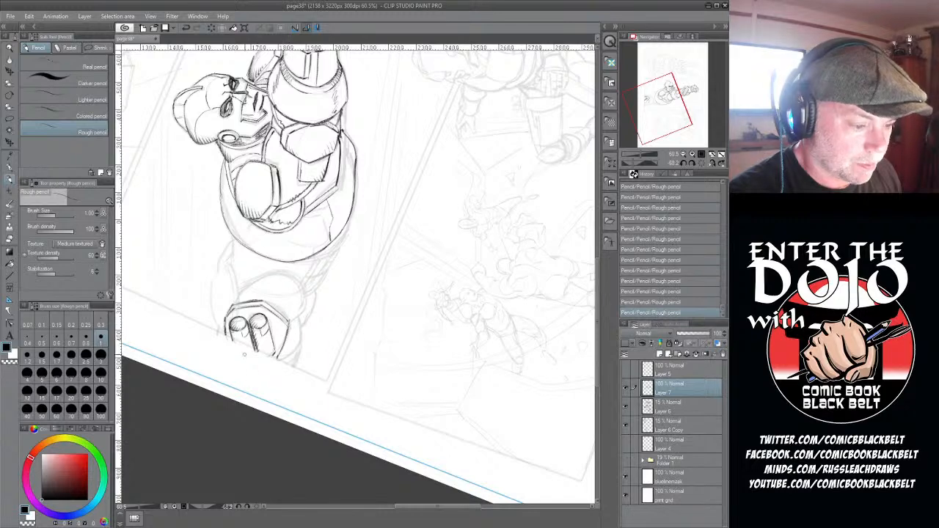
- Draw the domed plate beside the tube housing and the curved outline of the far hip up to the waist
mouse_move(238, 298)
left_mouse_down()
mouse_move(262, 275)
mouse_move(300, 290)
mouse_move(296, 323)
left_mouse_up()
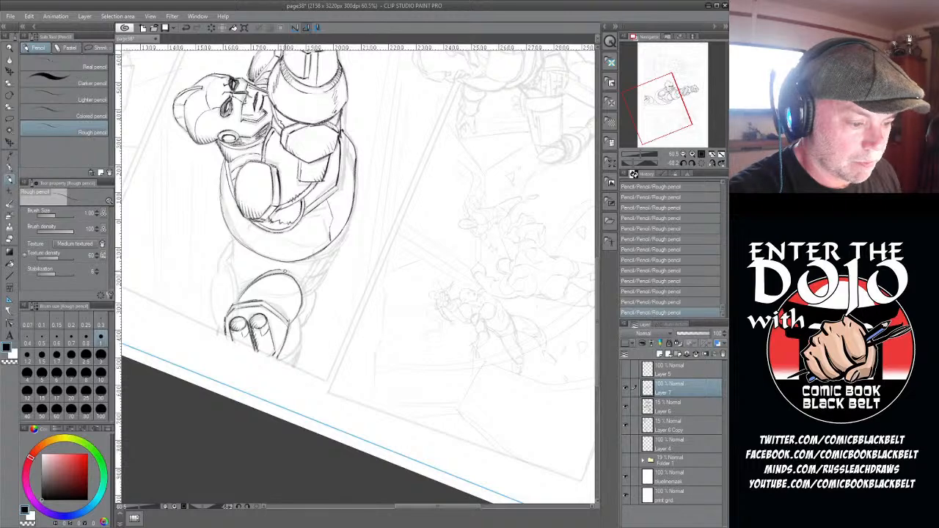
left_click_drag(289, 272, 301, 310)
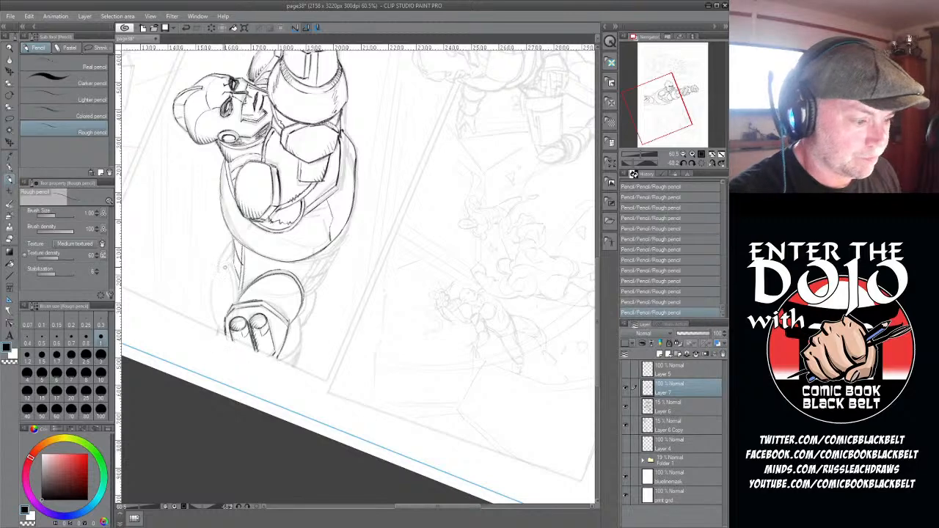
left_click_drag(213, 287, 213, 328)
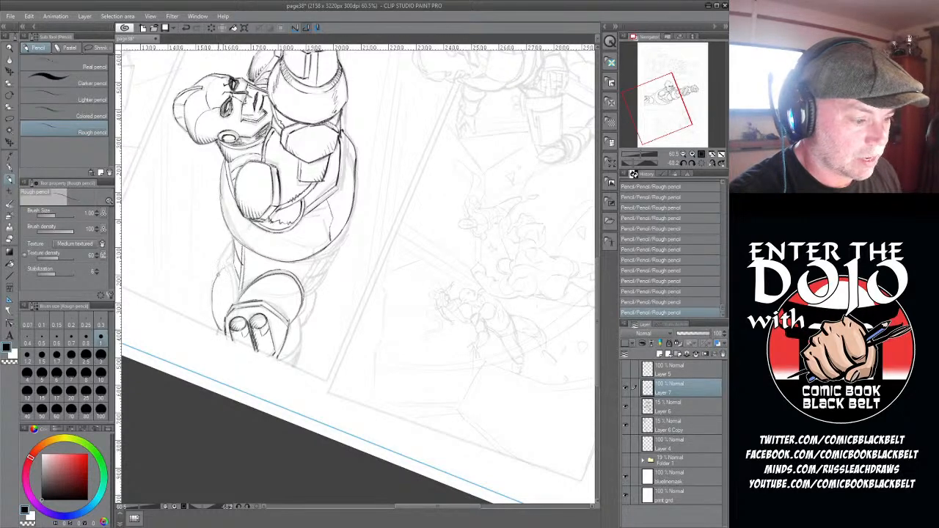
mouse_move(215, 283)
left_mouse_down()
mouse_move(229, 268)
mouse_move(234, 298)
left_mouse_up()
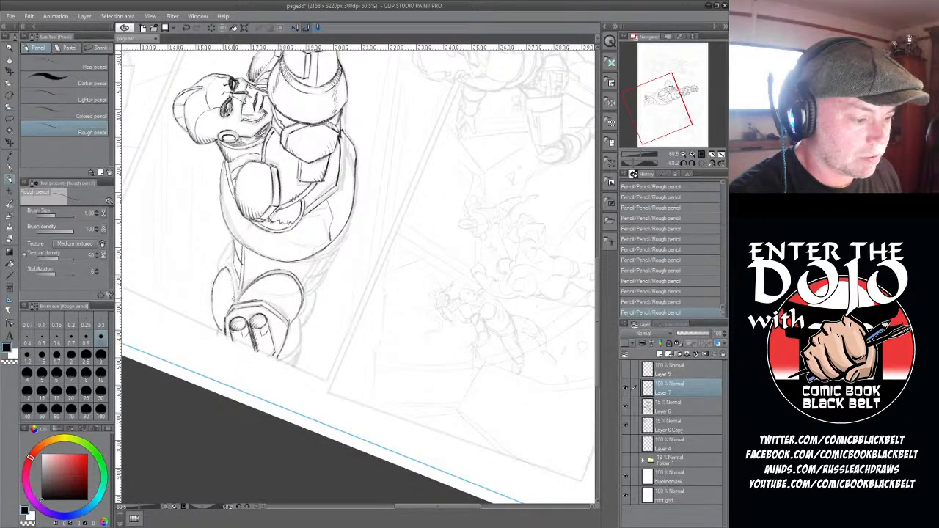
left_click_drag(233, 265, 238, 300)
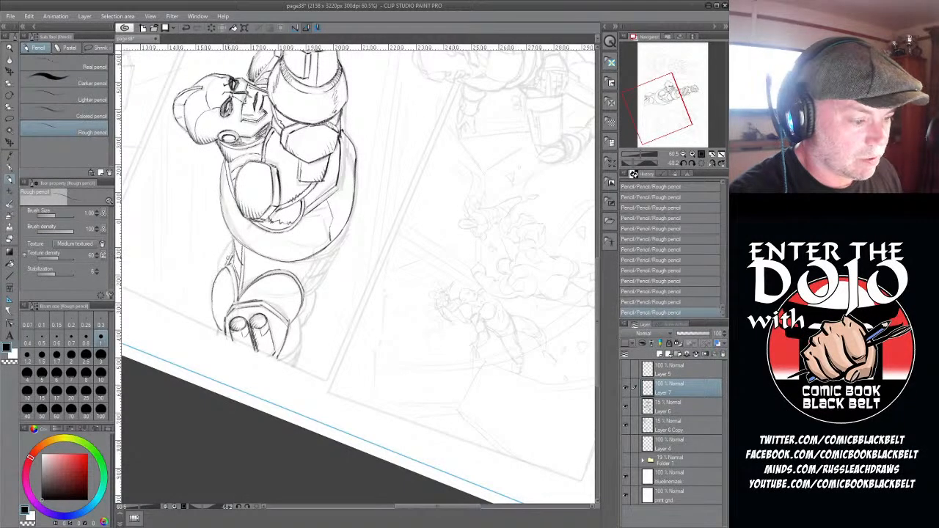
mouse_move(233, 240)
left_mouse_down()
mouse_move(215, 274)
mouse_move(219, 263)
left_mouse_up()
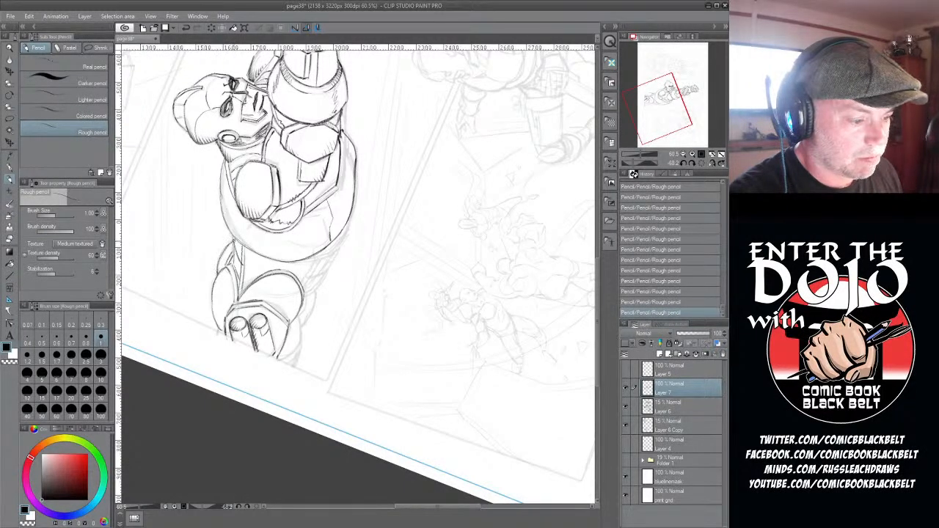
- Draw the waist's underside and the near hip's lower contour to the panel border, adding short shading strokes
mouse_move(342, 228)
left_mouse_down()
mouse_move(293, 261)
mouse_move(307, 278)
left_mouse_up()
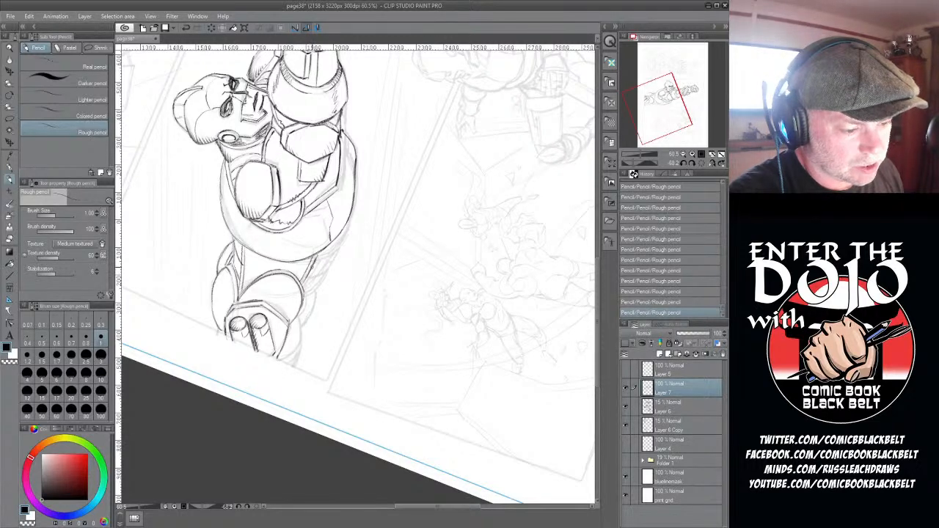
left_click_drag(308, 278, 340, 235)
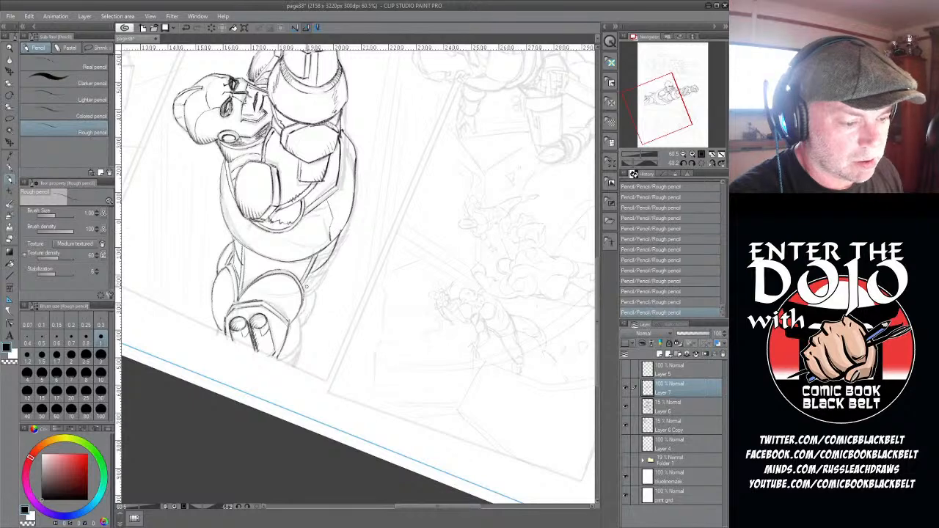
mouse_move(304, 290)
left_mouse_down()
mouse_move(323, 279)
mouse_move(330, 258)
left_mouse_up()
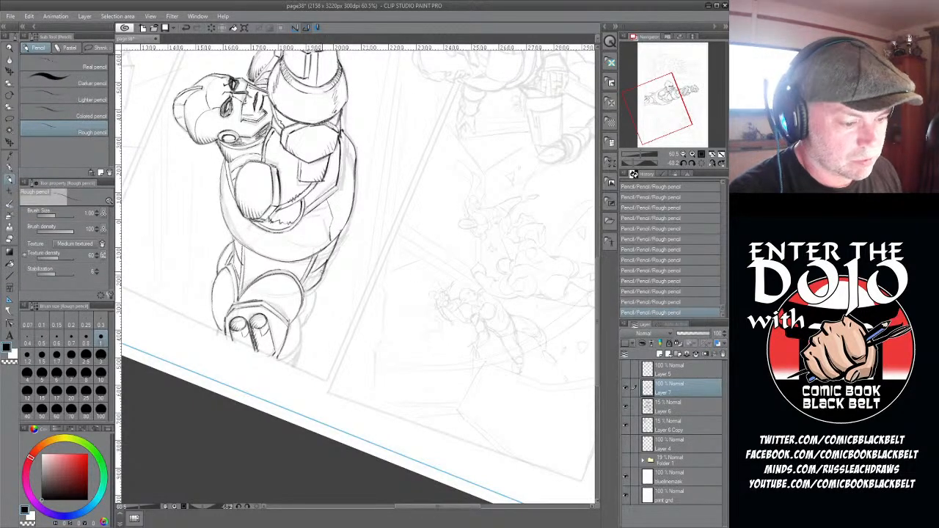
mouse_move(315, 290)
left_mouse_down()
mouse_move(324, 271)
mouse_move(311, 299)
left_mouse_up()
left_click_drag(300, 328, 310, 305)
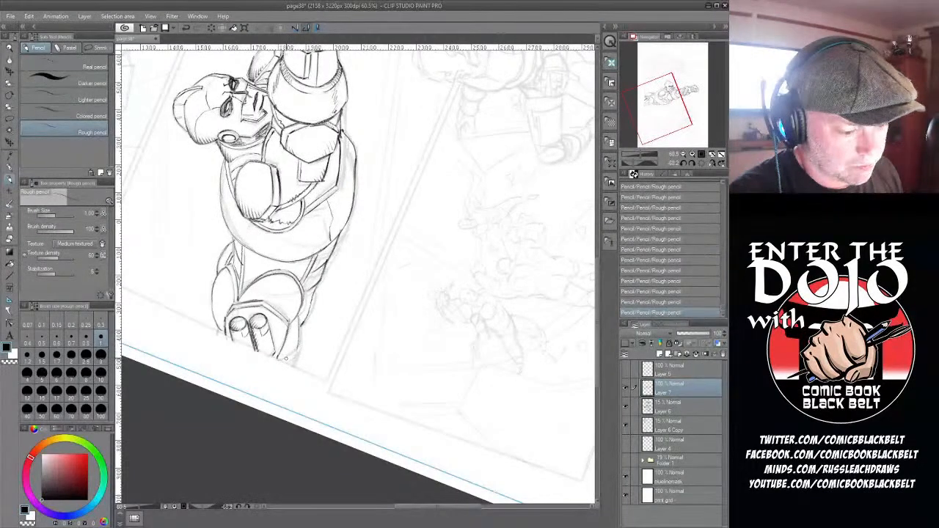
mouse_move(280, 363)
left_mouse_down()
mouse_move(303, 347)
mouse_move(300, 335)
mouse_move(288, 363)
mouse_move(298, 354)
mouse_move(300, 332)
mouse_move(295, 367)
left_mouse_up()
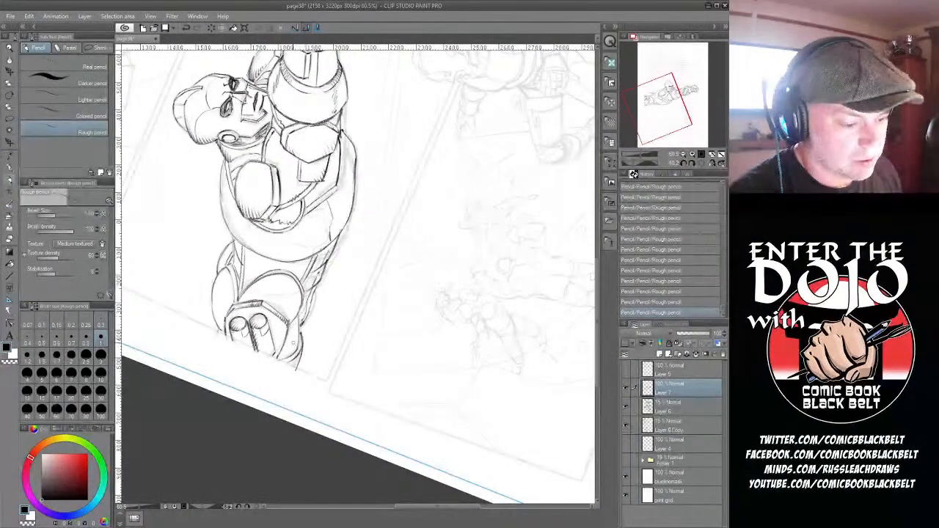
left_click_drag(296, 323, 288, 355)
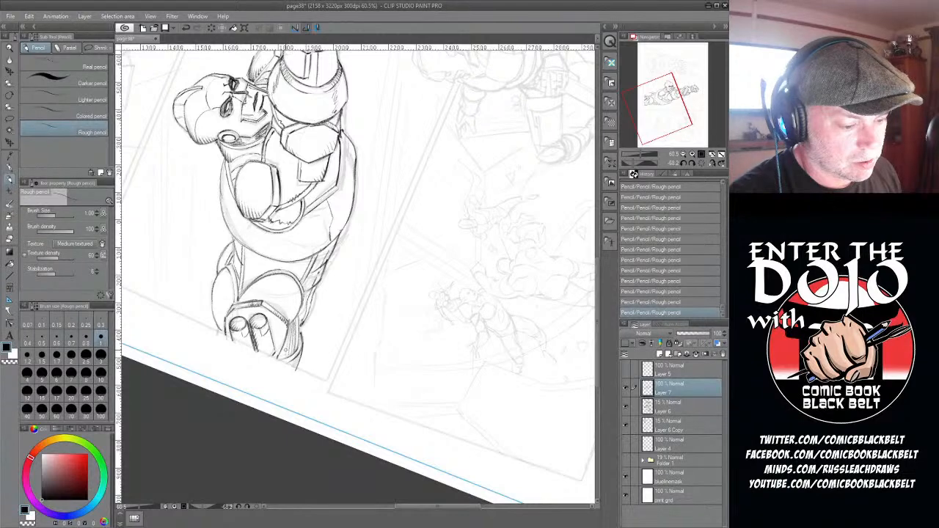
- Set the rough pencil's brush size to 2 and hatch shading across the waist and the gap below the shoulder plate
left_click(72, 356)
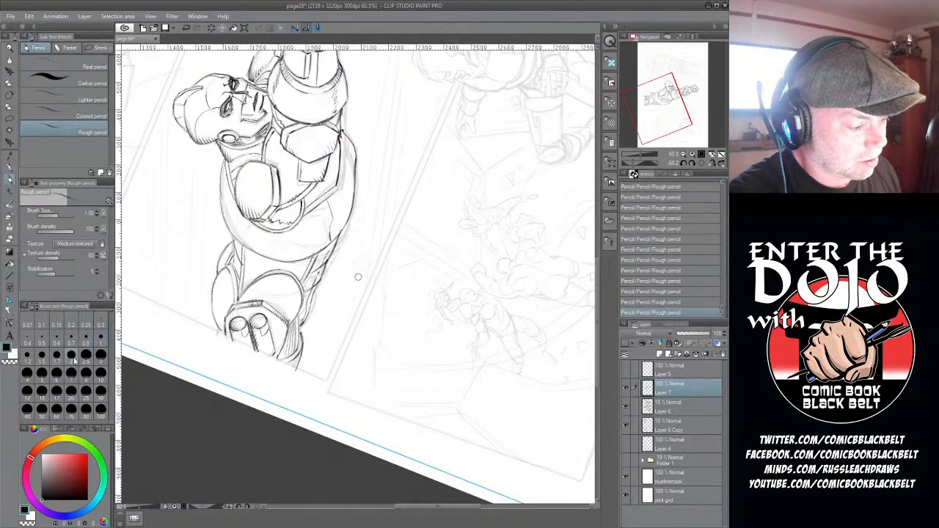
mouse_move(248, 252)
left_mouse_down()
mouse_move(245, 290)
mouse_move(266, 273)
mouse_move(300, 279)
mouse_move(292, 276)
left_mouse_up()
left_click_drag(270, 212, 267, 221)
mouse_move(281, 210)
left_mouse_down()
mouse_move(271, 222)
mouse_move(282, 219)
left_mouse_up()
left_click_drag(299, 203, 283, 222)
left_click_drag(300, 203, 293, 222)
left_click_drag(304, 205, 297, 219)
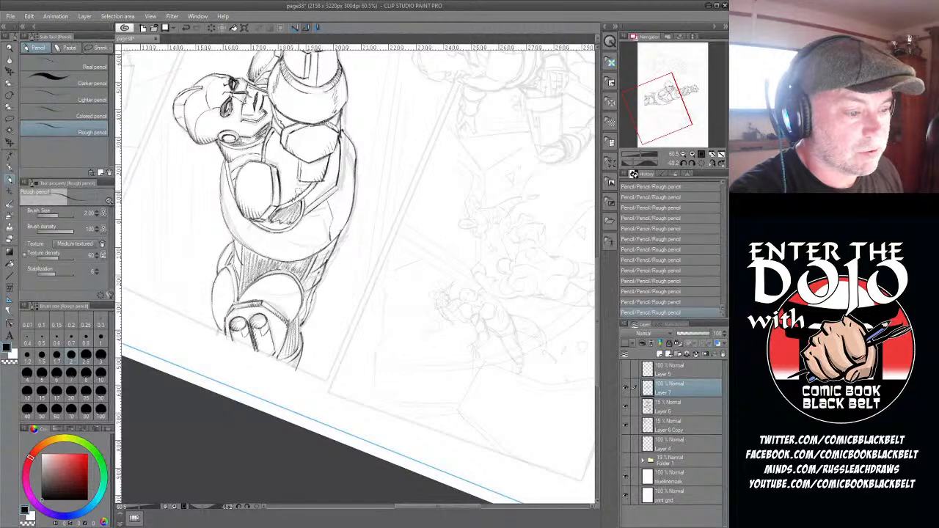
- Hatch dark shading over the chest between the two shoulder plates and up to the neck
mouse_move(276, 131)
left_mouse_down()
mouse_move(265, 164)
mouse_move(278, 180)
left_mouse_up()
left_click_drag(291, 162, 283, 192)
left_click_drag(298, 166, 284, 203)
left_click_drag(296, 179, 289, 201)
mouse_move(308, 181)
left_mouse_down()
mouse_move(297, 196)
mouse_move(268, 177)
left_mouse_up()
left_click_drag(273, 132, 261, 147)
mouse_move(273, 124)
left_mouse_down()
mouse_move(263, 151)
mouse_move(282, 124)
left_mouse_up()
mouse_move(281, 106)
left_mouse_down()
mouse_move(273, 116)
mouse_move(283, 129)
left_mouse_up()
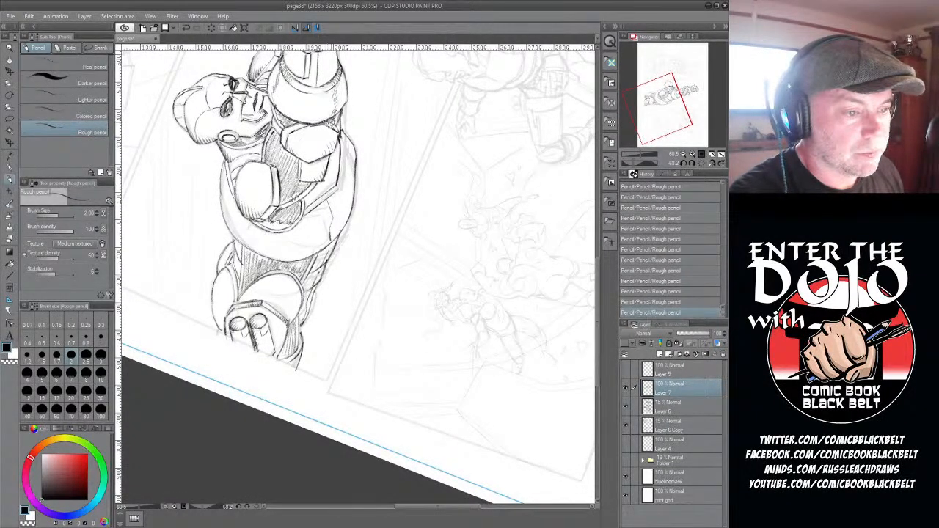
- Return the canvas to its upright rotation and zoom out to check the flying figure on the page
scroll(376, 142, "up", 5)
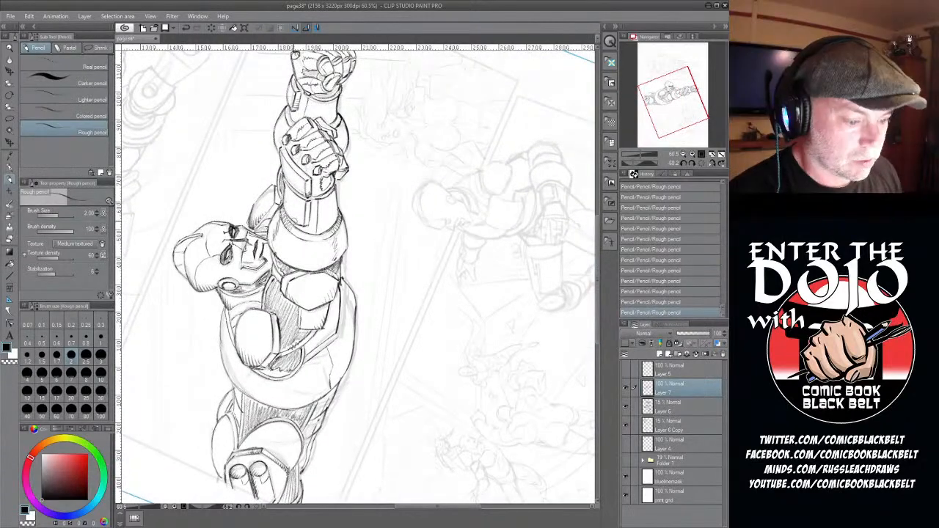
double_click(11, 97)
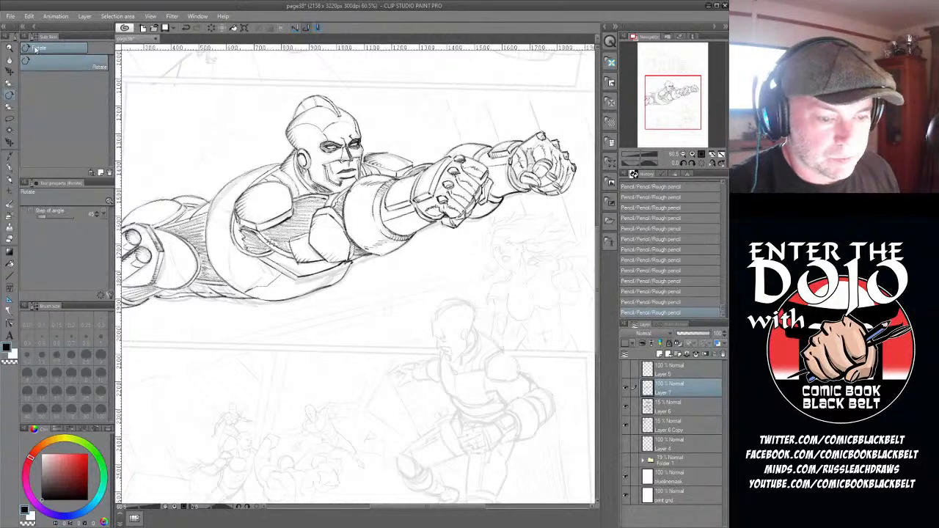
scroll(215, 193, "down", 2)
scroll(215, 192, "down", 1)
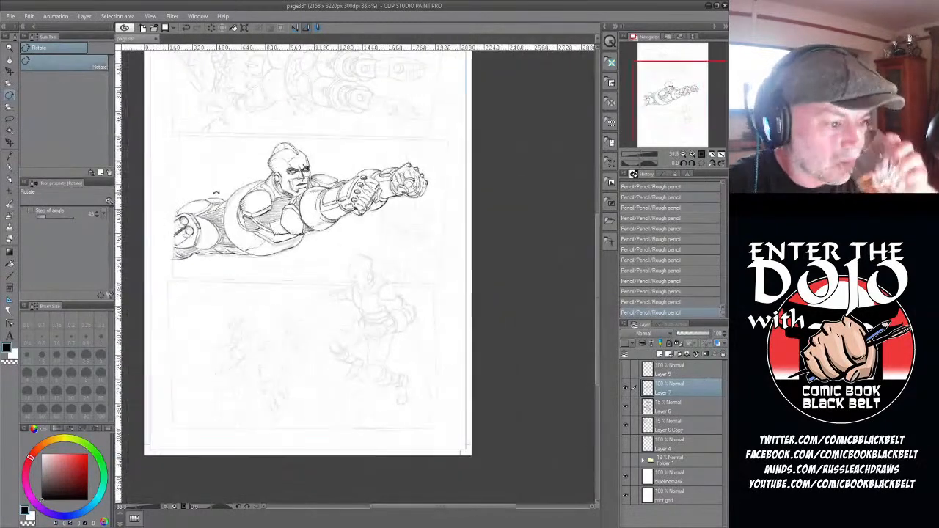
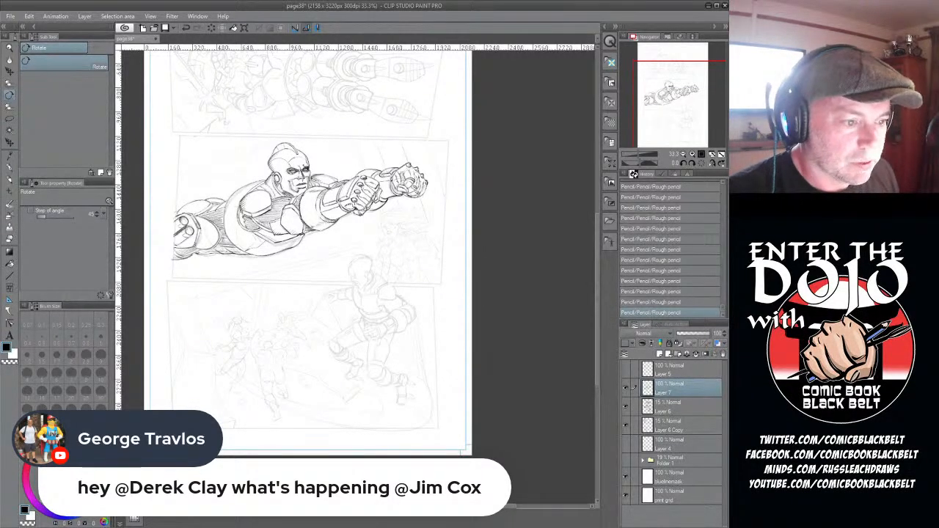
- Flip Layer 7, Layer 6 and Layer 6 Copy horizontally together to check the drawing in mirror image
scroll(365, 173, "up", 1)
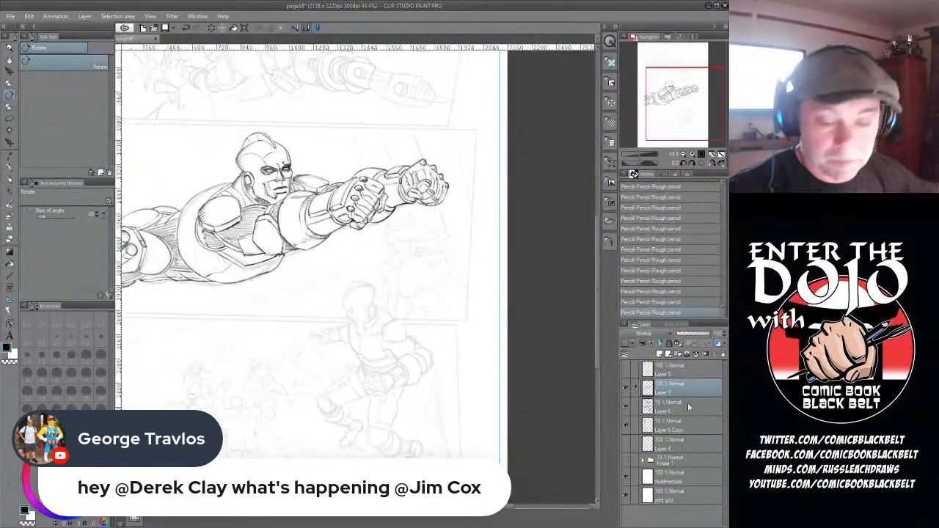
left_click(680, 424, "shift")
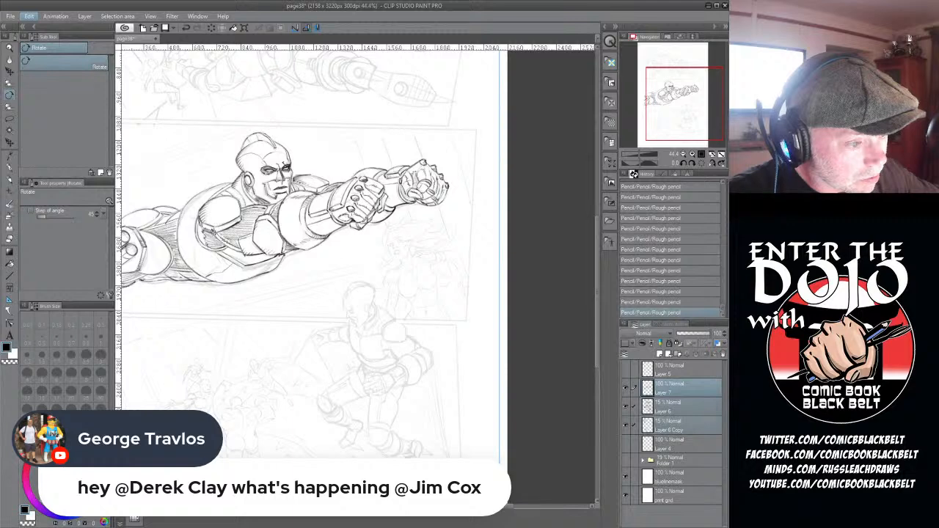
left_click(213, 231)
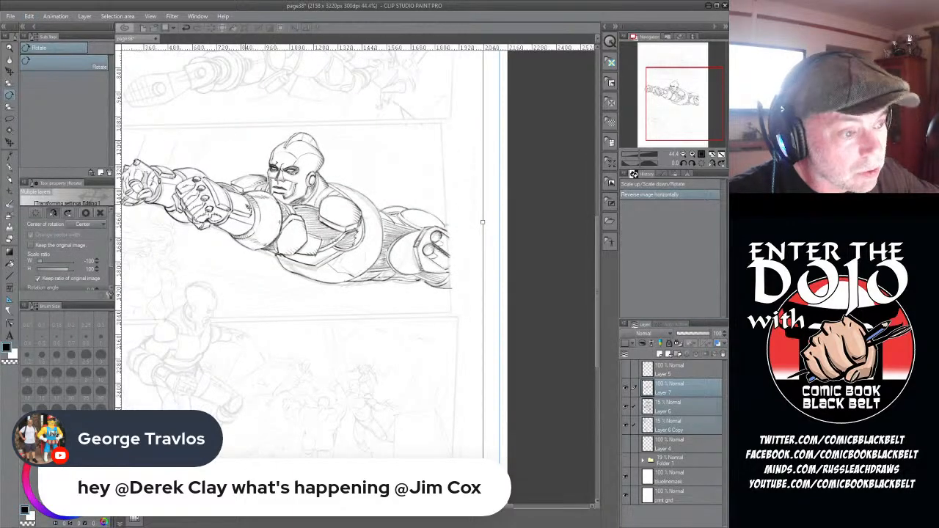
scroll(248, 205, "up", 2)
scroll(248, 184, "up", 1)
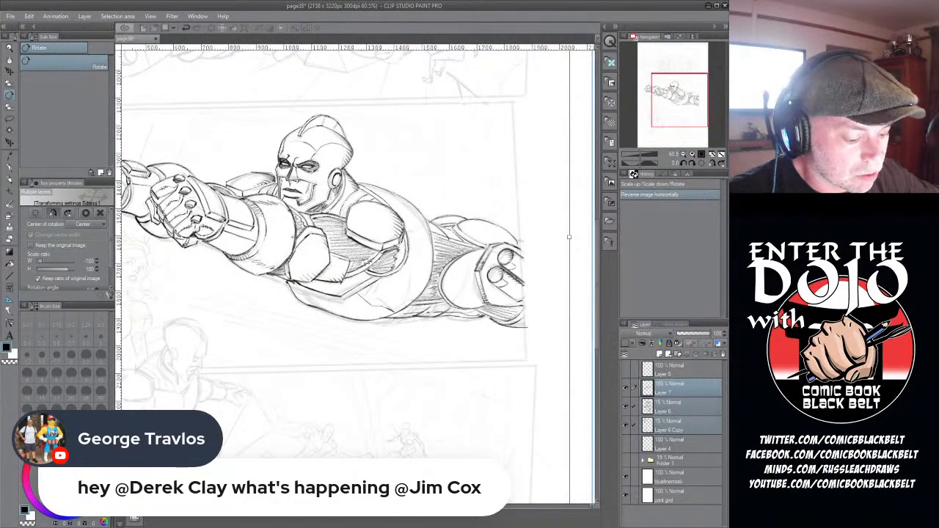
key("Return")
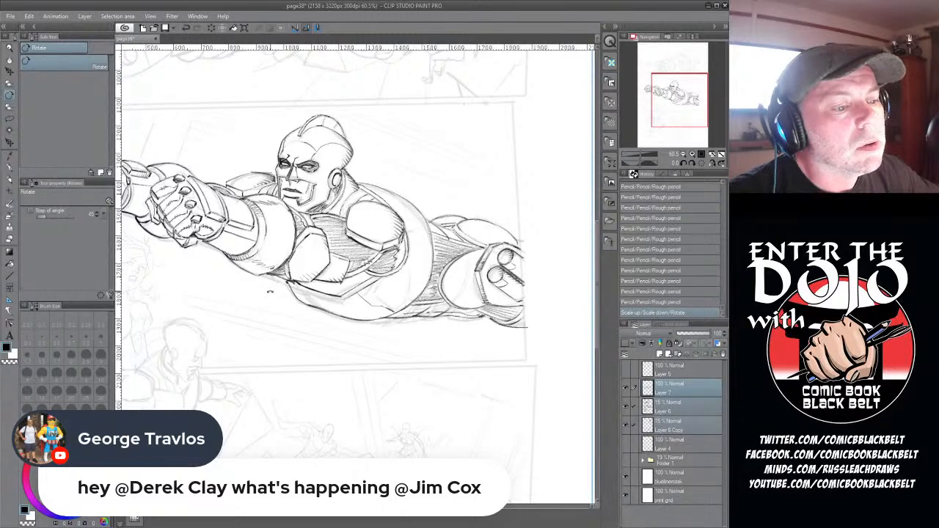
scroll(270, 291, "down", 5)
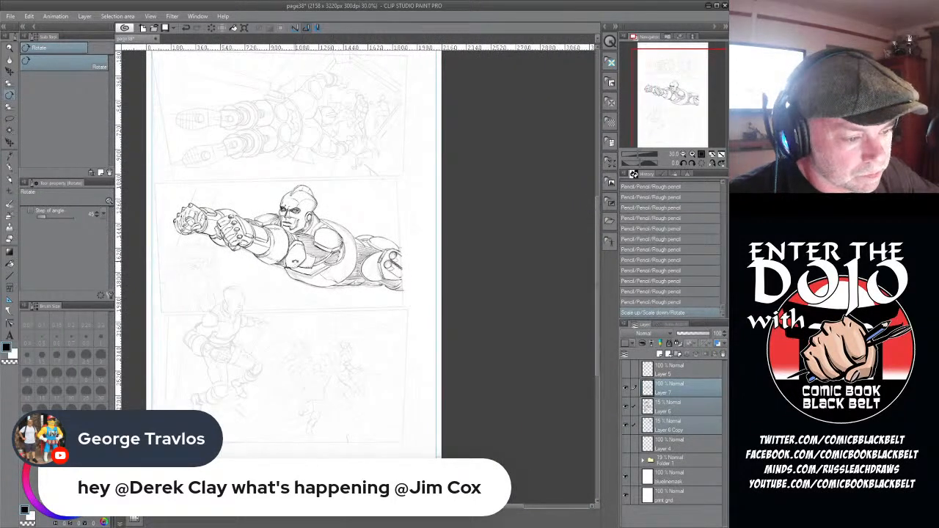
scroll(297, 222, "up", 4)
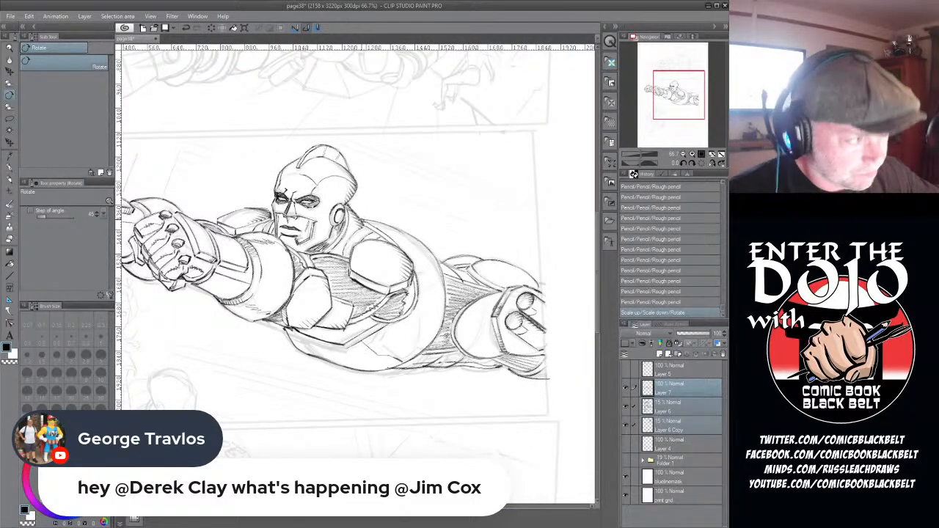
- On Layer 7 only, lasso the flying man's near eye, nudge it slightly to the right and deselect
left_click(10, 119)
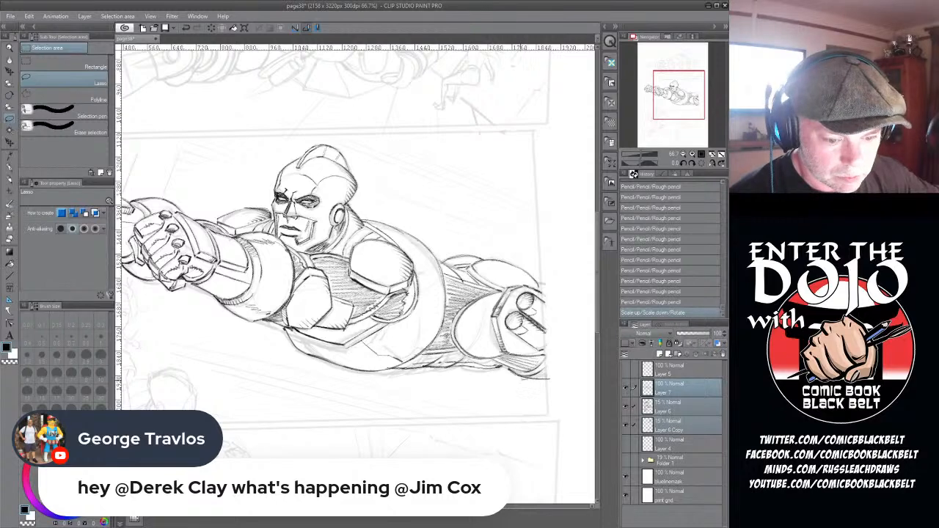
left_click(627, 388)
left_click(627, 388)
left_click(660, 389)
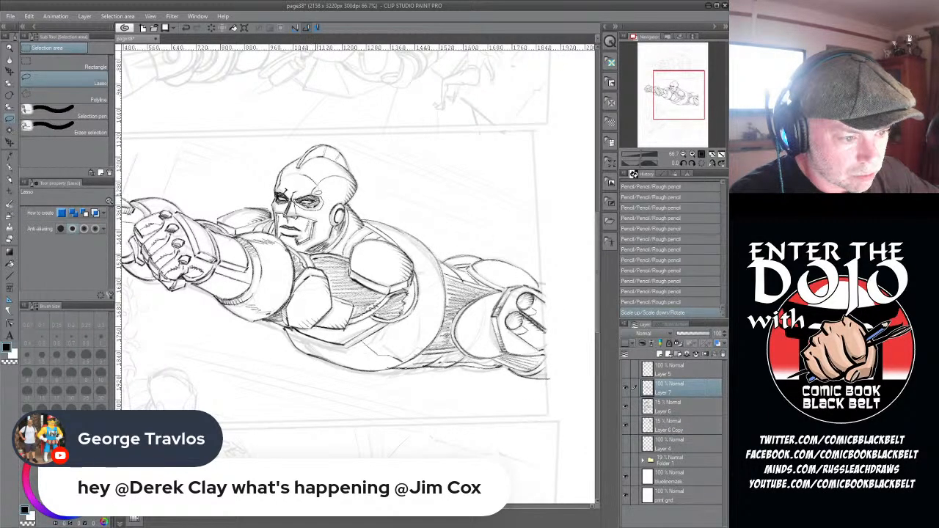
mouse_move(318, 193)
left_mouse_down()
mouse_move(296, 195)
mouse_move(321, 206)
left_mouse_up()
left_click(343, 225)
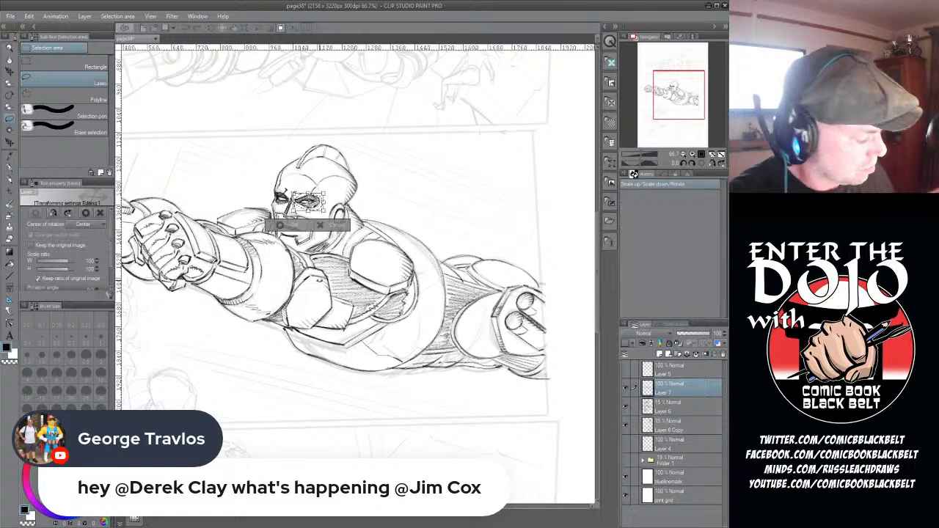
key("Right")
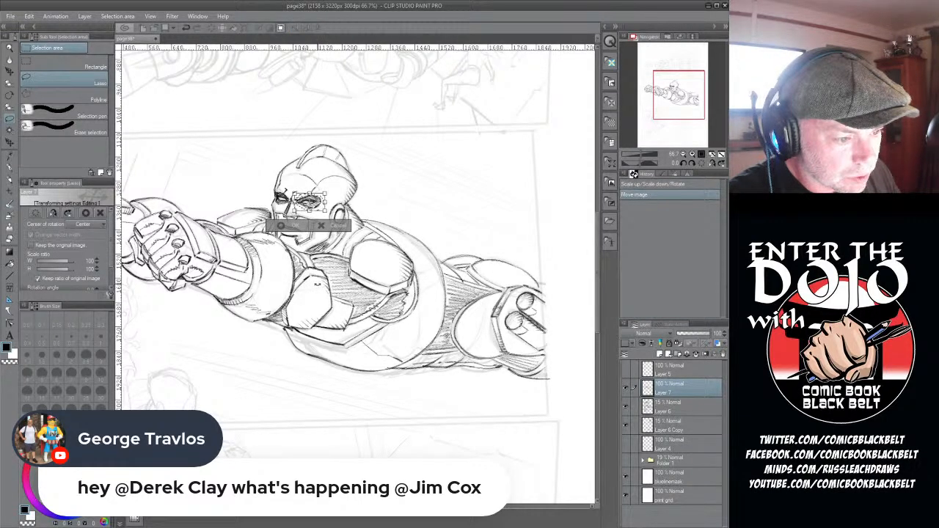
key("Return")
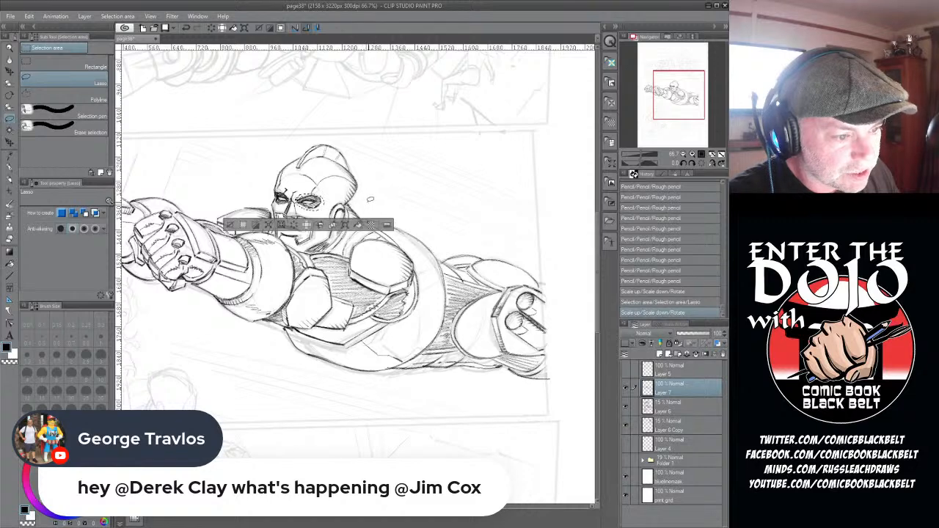
key("ctrl+d")
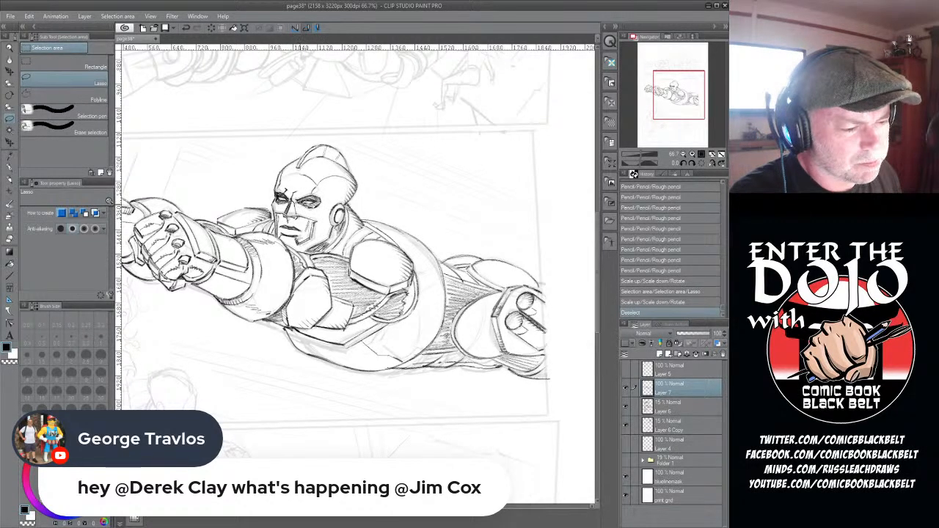
- Touch up the brow and nose bridge with the rough pencil at size 0.7, then trim the marks with the hard eraser
left_click(7, 180)
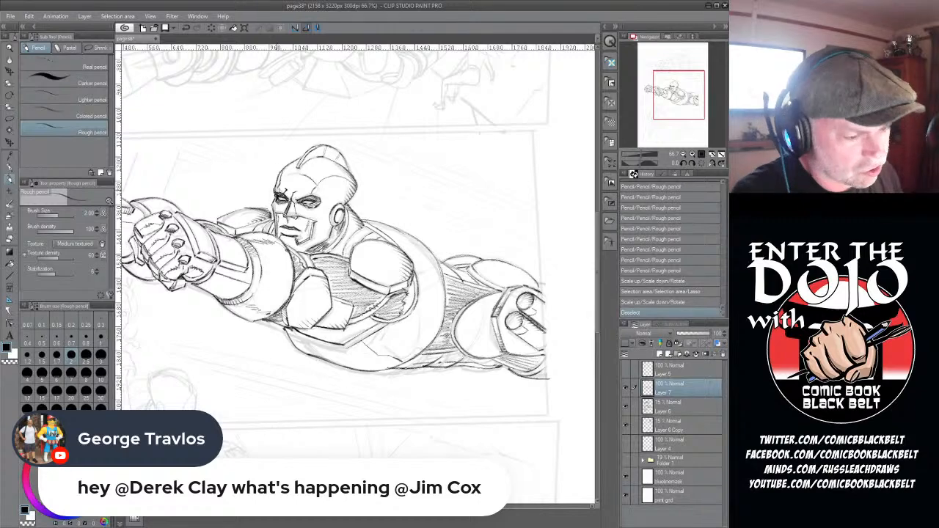
left_click(71, 339)
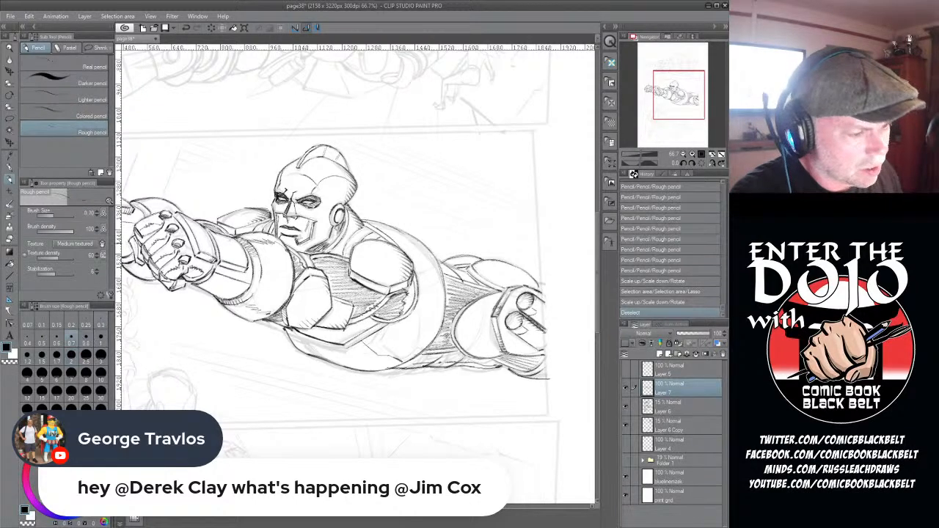
left_click_drag(285, 191, 292, 197)
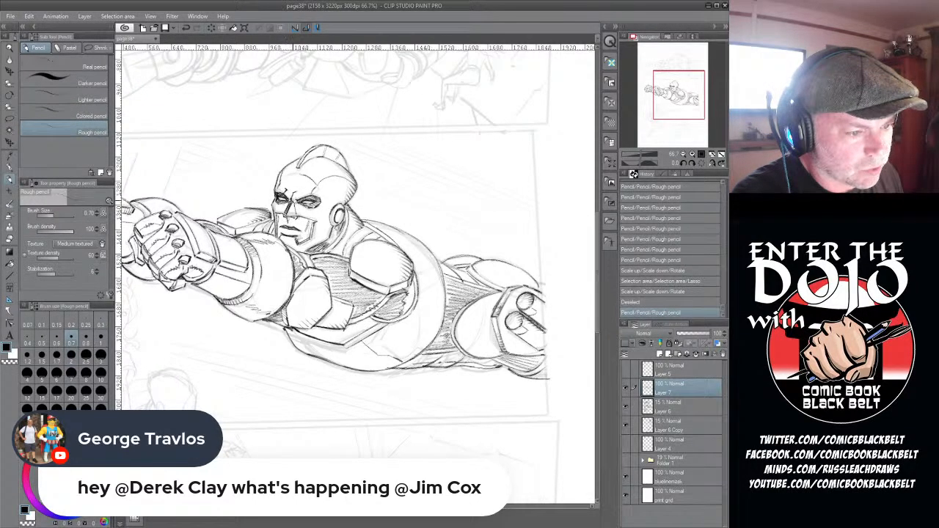
left_click_drag(297, 198, 298, 201)
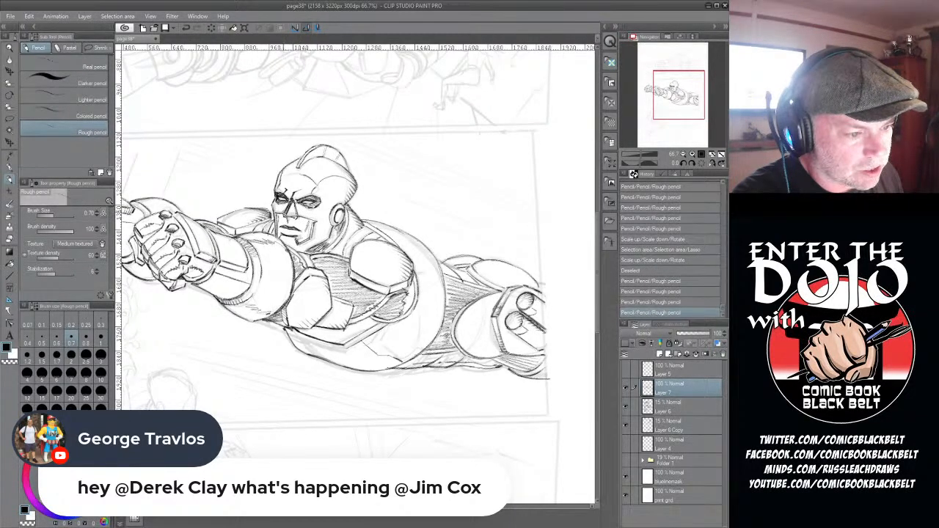
key("e")
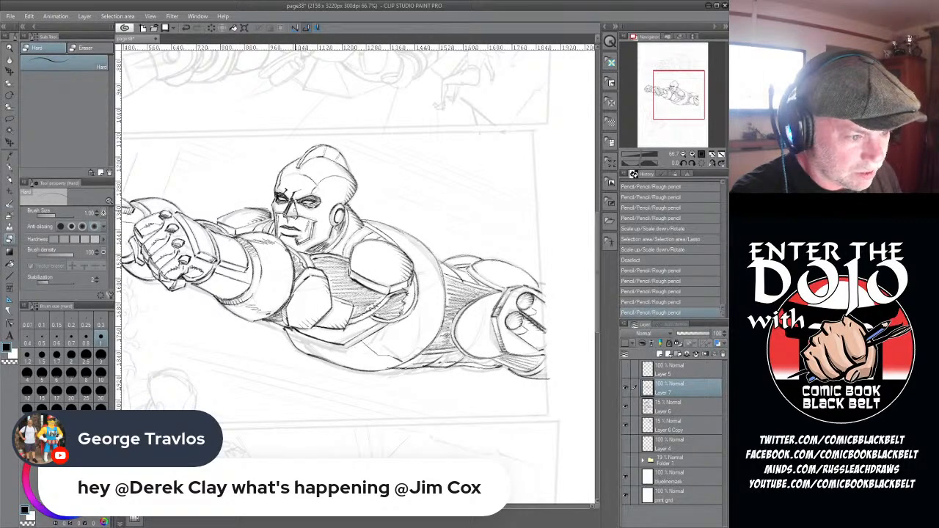
left_click_drag(295, 198, 297, 201)
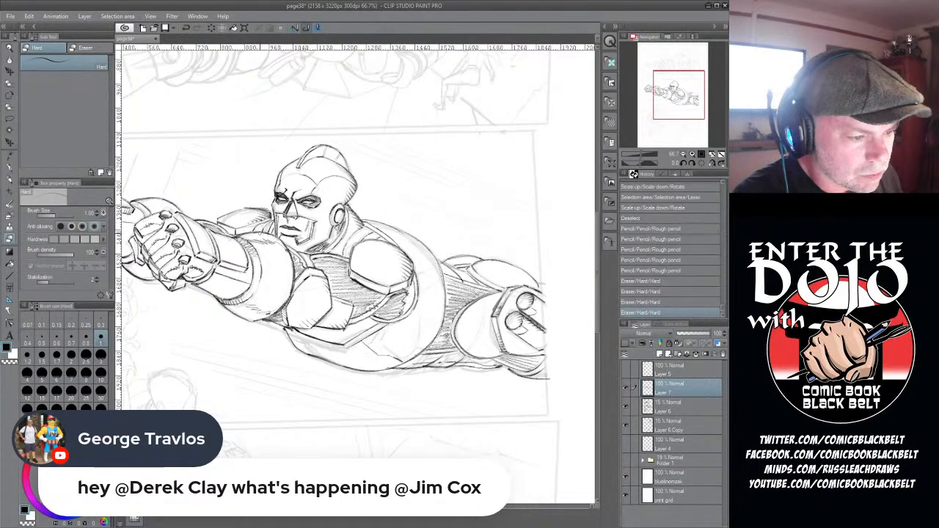
- Lasso the far eye and brow, nudge them slightly to the right and deselect
left_click(11, 118)
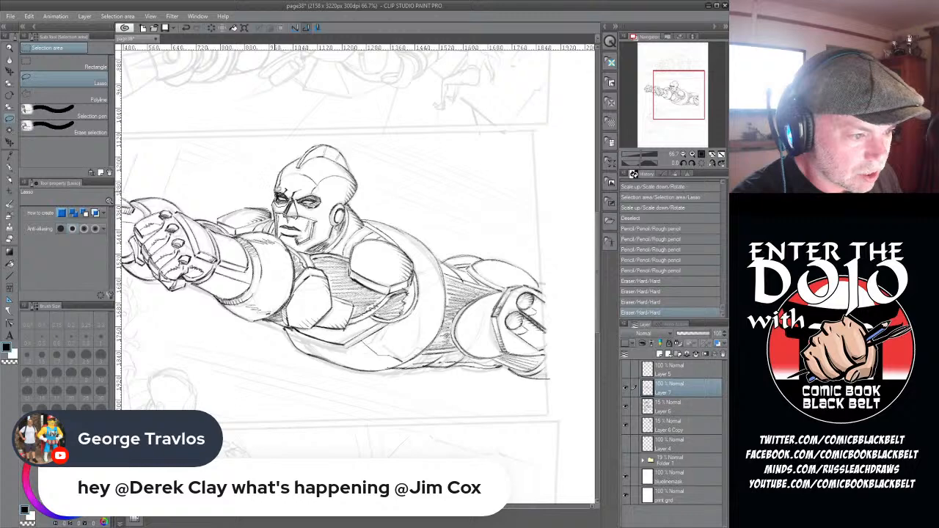
left_click_drag(294, 183, 290, 205)
left_click(320, 222)
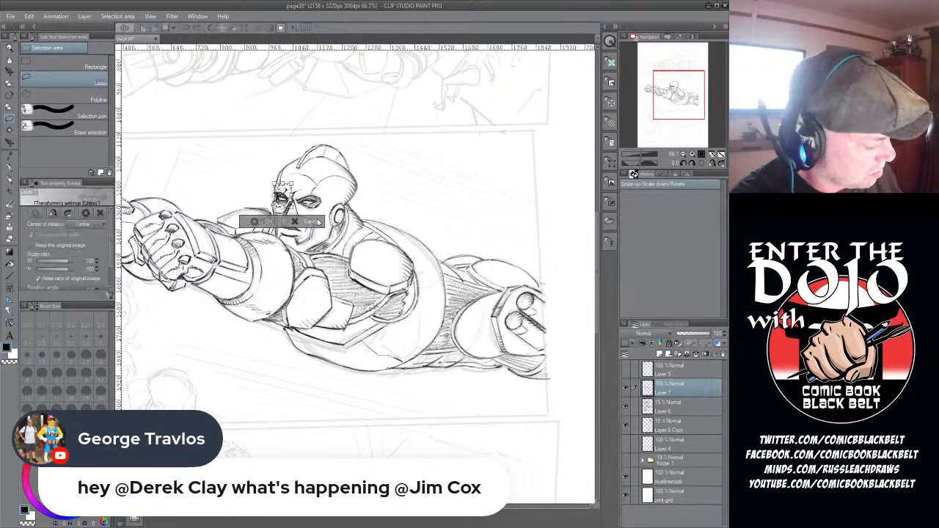
key("Right")
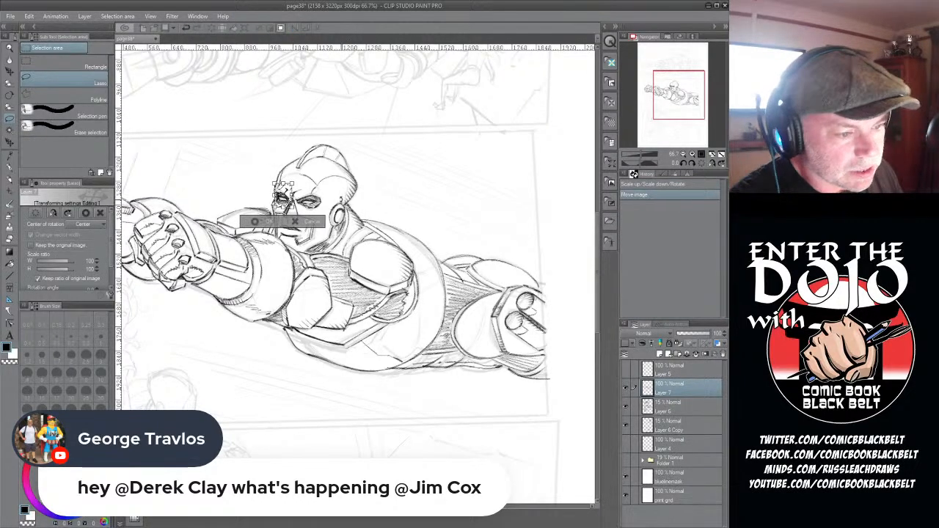
left_click(254, 221)
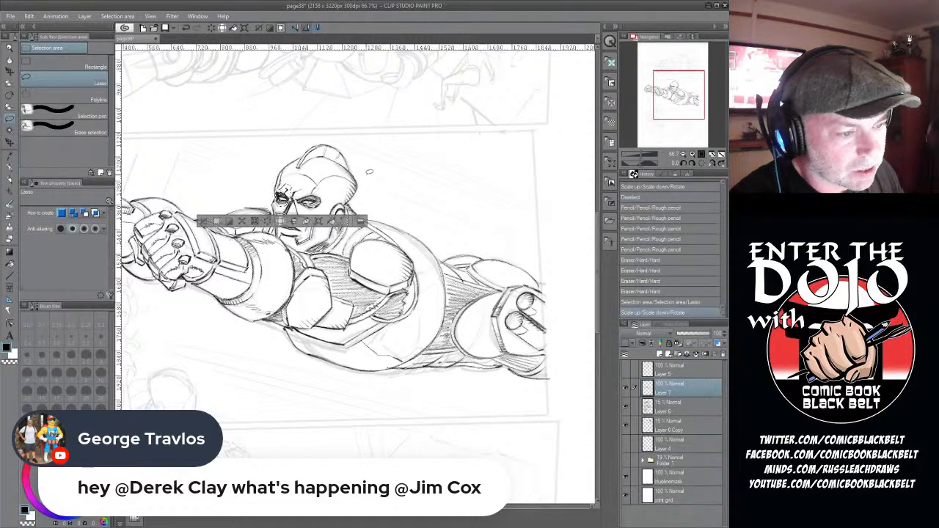
key("ctrl+d")
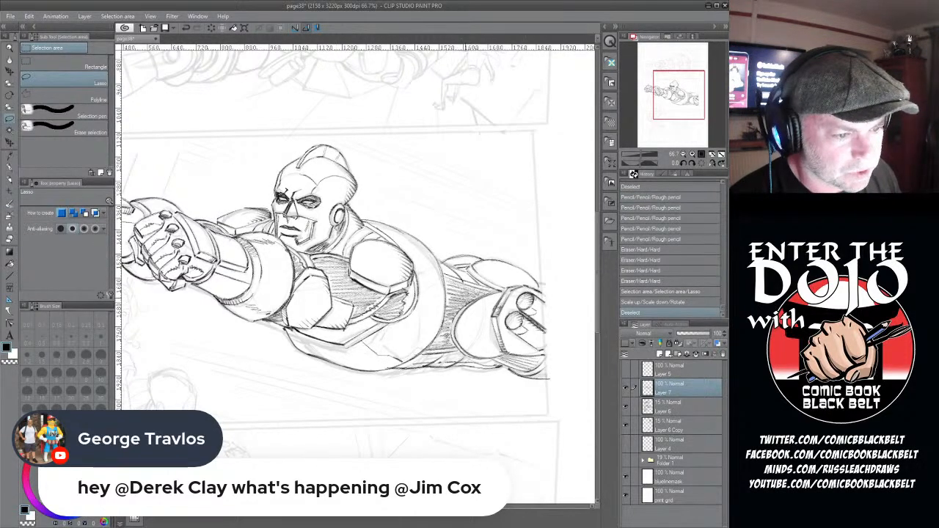
- Shade inside the ear with short rough pencil strokes and add a stroke along the back of the head
left_click(10, 180)
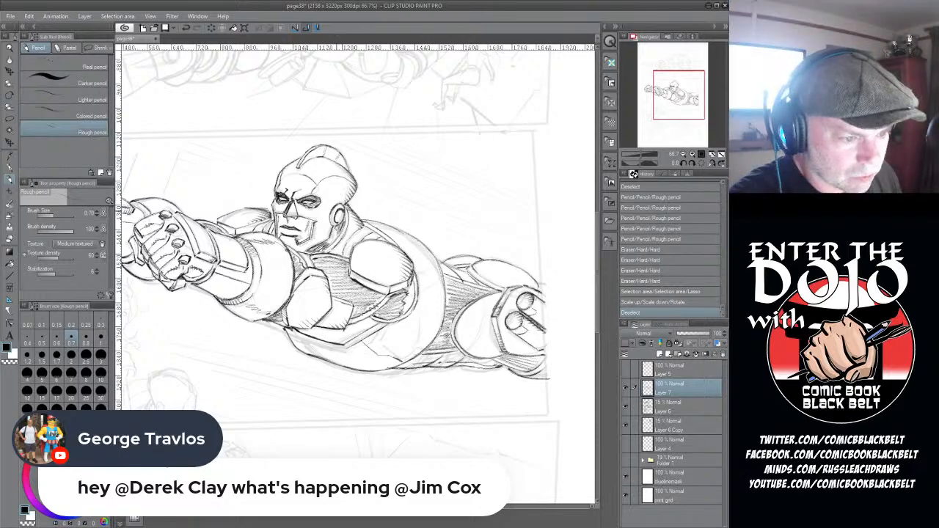
left_click_drag(335, 208, 335, 218)
left_click_drag(338, 209, 338, 219)
left_click_drag(340, 210, 339, 221)
left_click_drag(343, 212, 340, 220)
left_click_drag(342, 162, 349, 174)
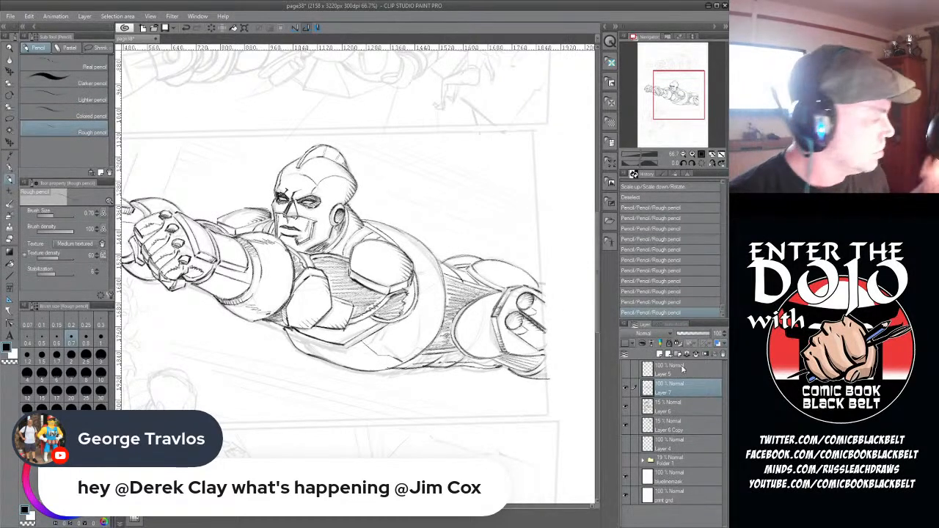
- Flip Layer 7, Layer 6 and Layer 6 Copy horizontally back to the original direction and check the page
left_click(662, 411, "ctrl")
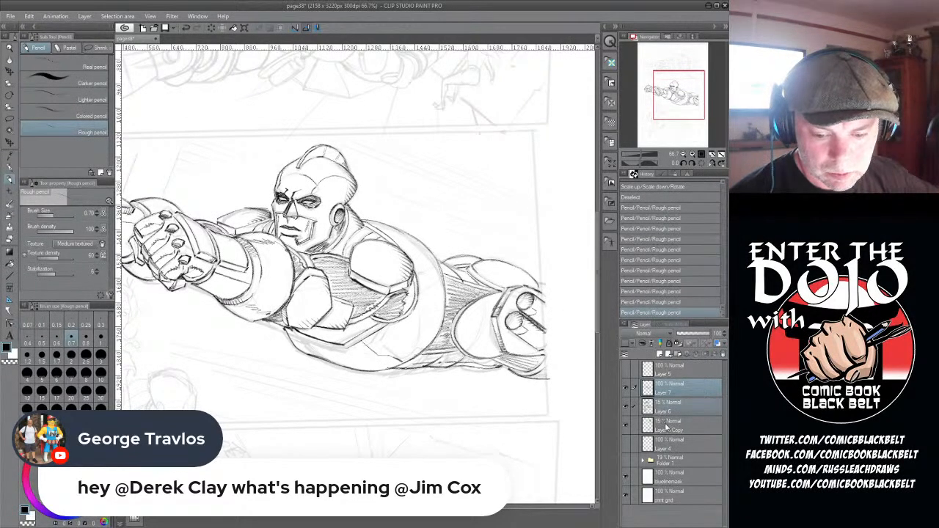
left_click(665, 425, "ctrl")
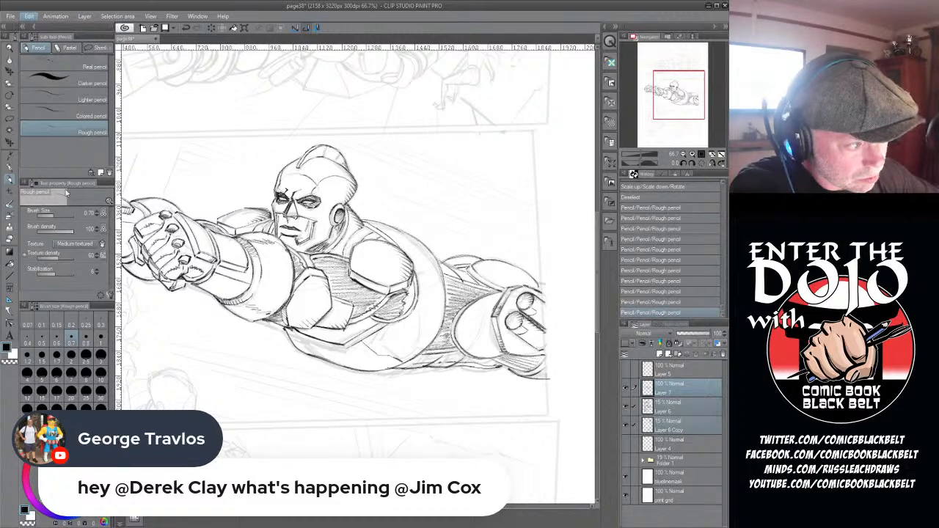
left_click(220, 240)
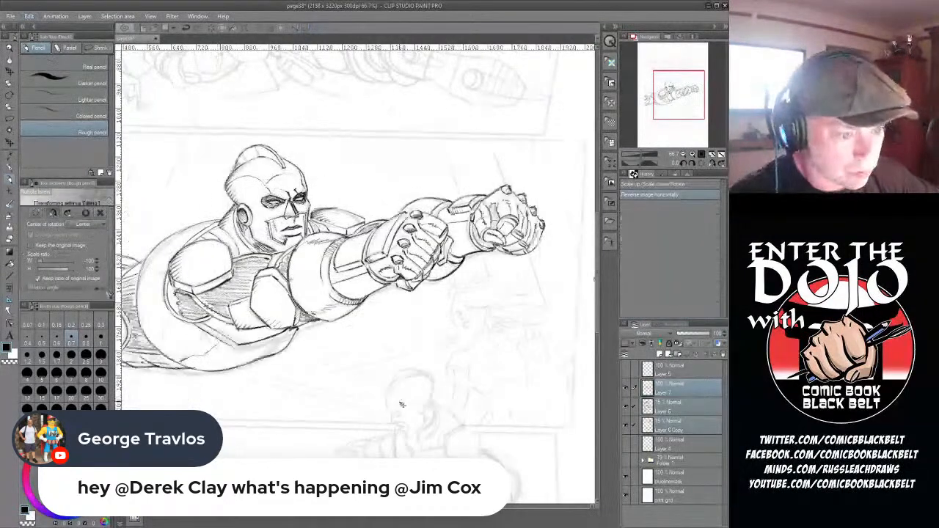
key("Return")
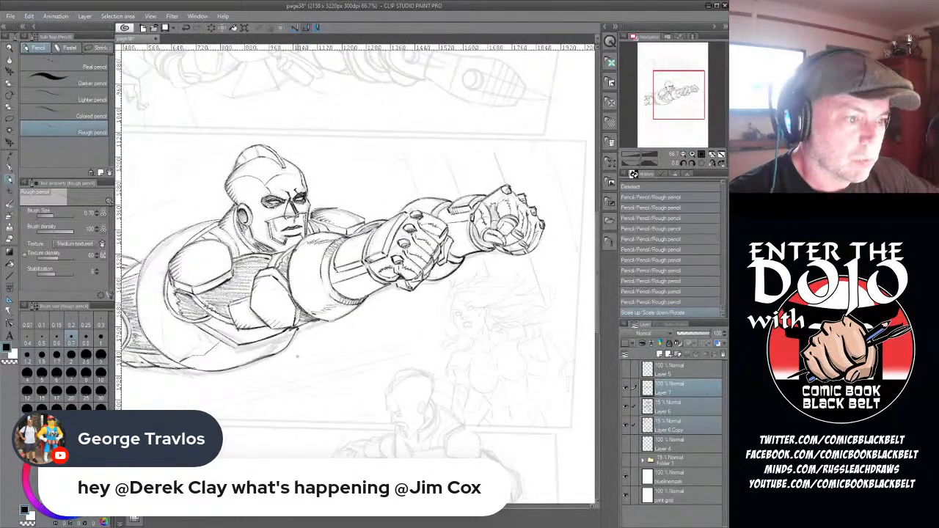
scroll(270, 272, "down", 5)
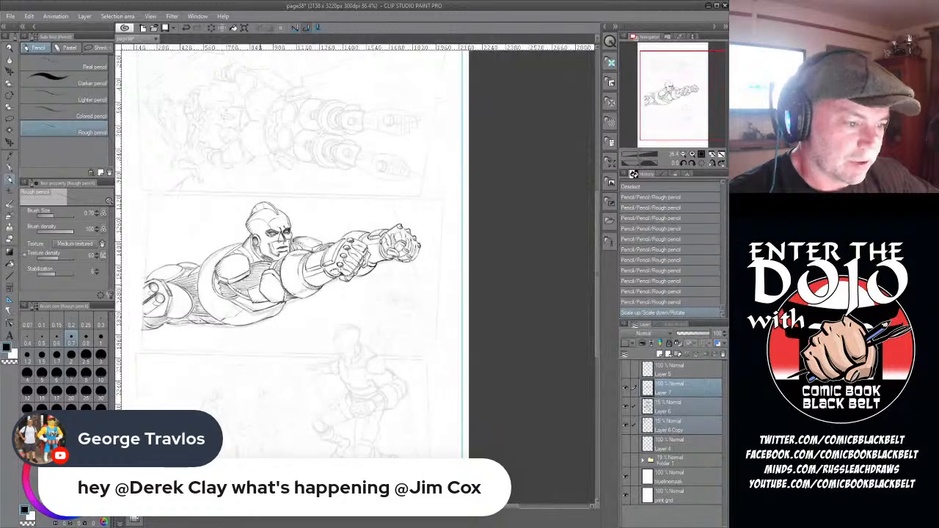
scroll(294, 264, "up", 3)
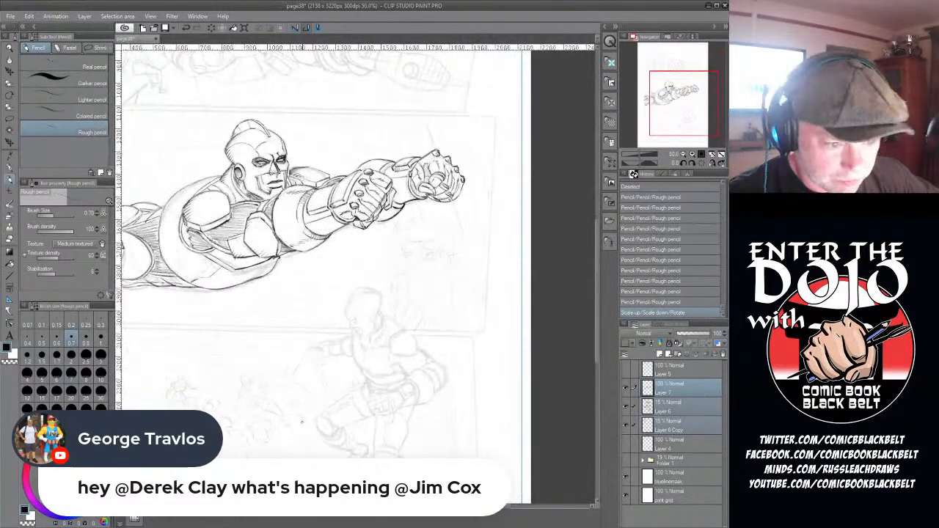
- Draw the woman's eyes, brows, nose and mouth over the faded sketch with the rough pencil at size 0.6
left_click_drag(596, 271, 595, 288)
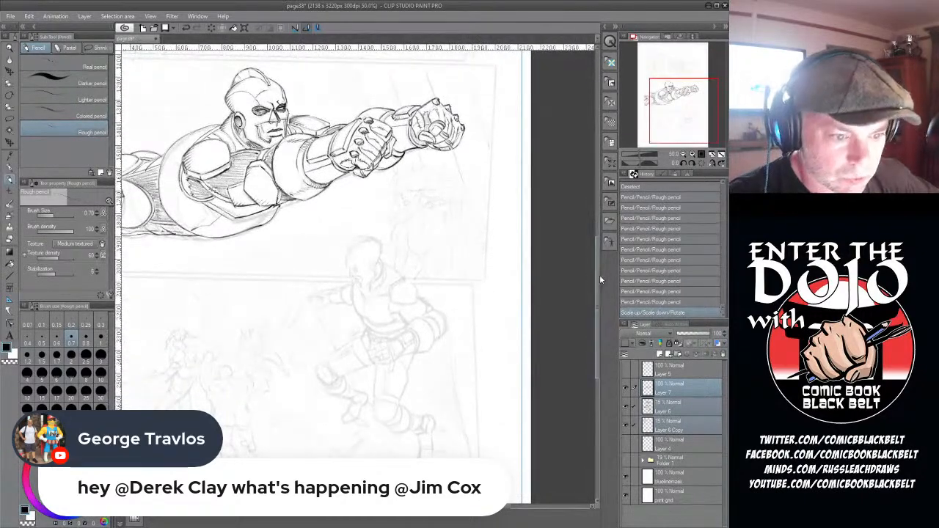
scroll(409, 223, "up", 4)
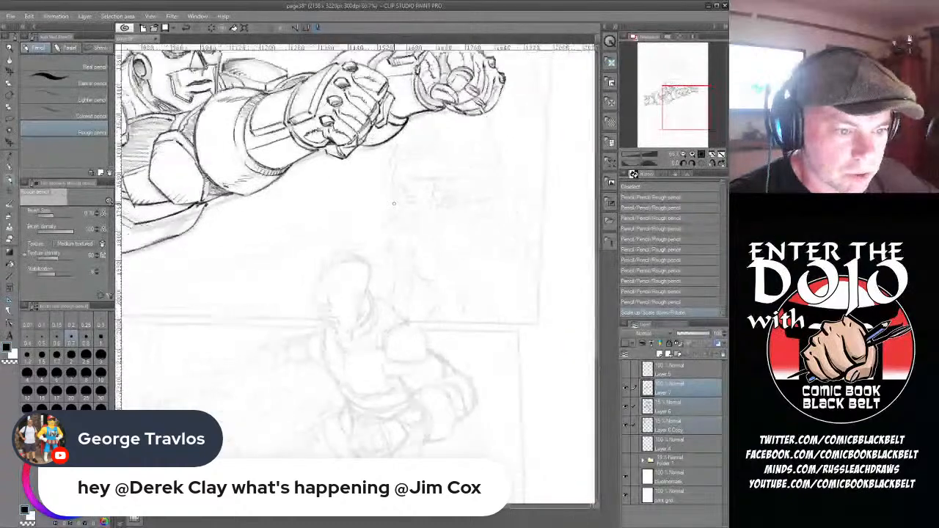
scroll(436, 175, "up", 2)
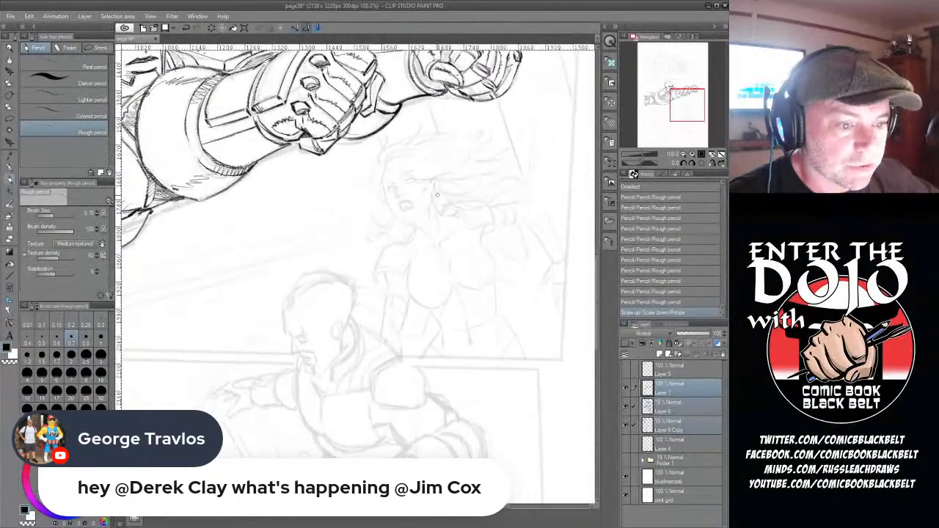
scroll(436, 194, "up", 1)
scroll(437, 195, "down", 2)
scroll(436, 194, "down", 1)
scroll(437, 194, "up", 1)
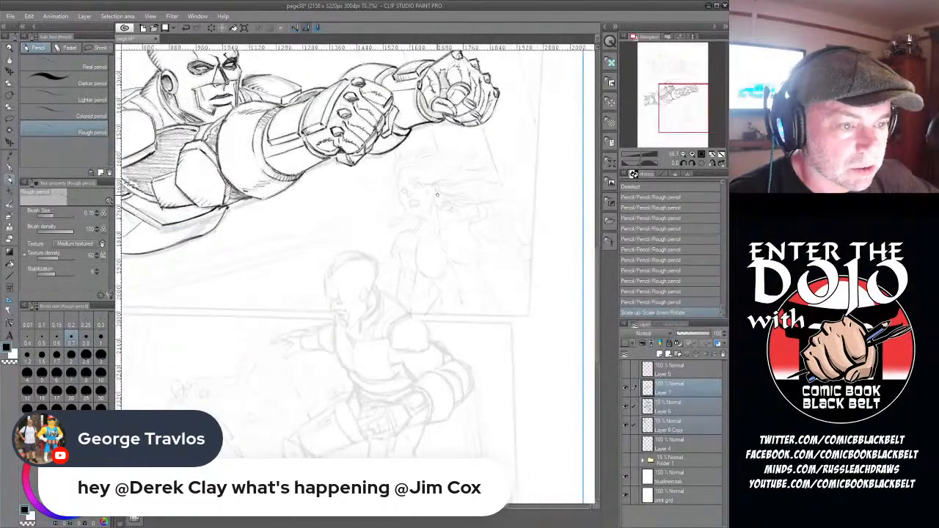
left_click(56, 340)
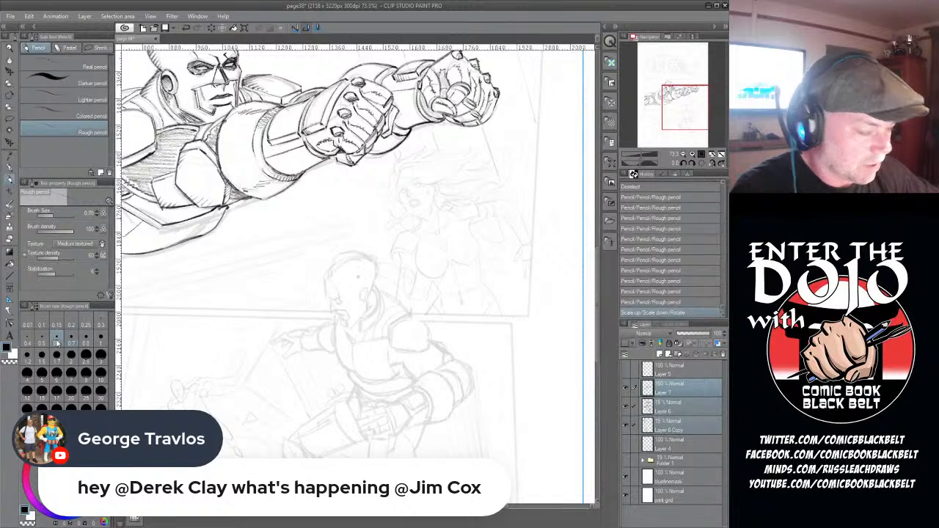
left_click_drag(405, 192, 408, 196)
left_click_drag(406, 192, 405, 188)
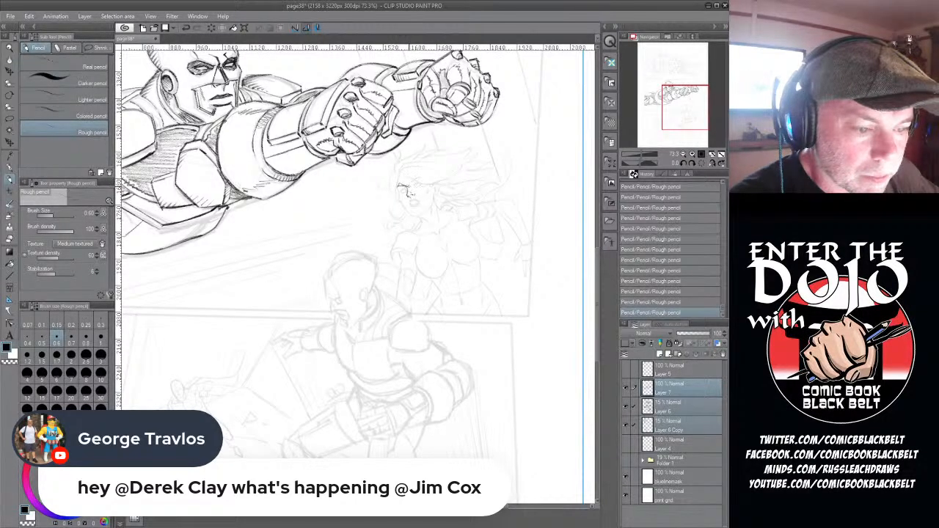
left_click_drag(413, 179, 409, 188)
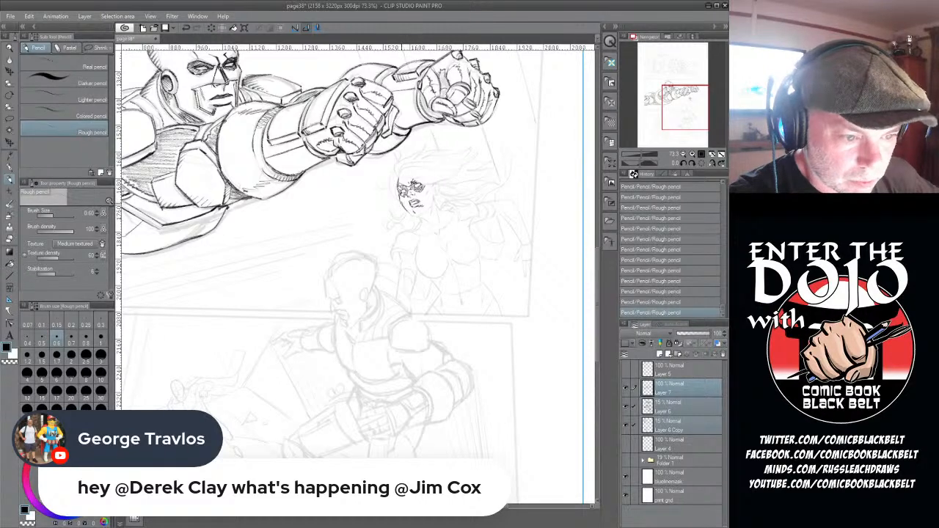
- Pencil the woman's jaw, ear, neck and skull outline, adding the first strands at the hairline
mouse_move(400, 203)
left_mouse_down()
mouse_move(410, 215)
mouse_move(430, 205)
left_mouse_up()
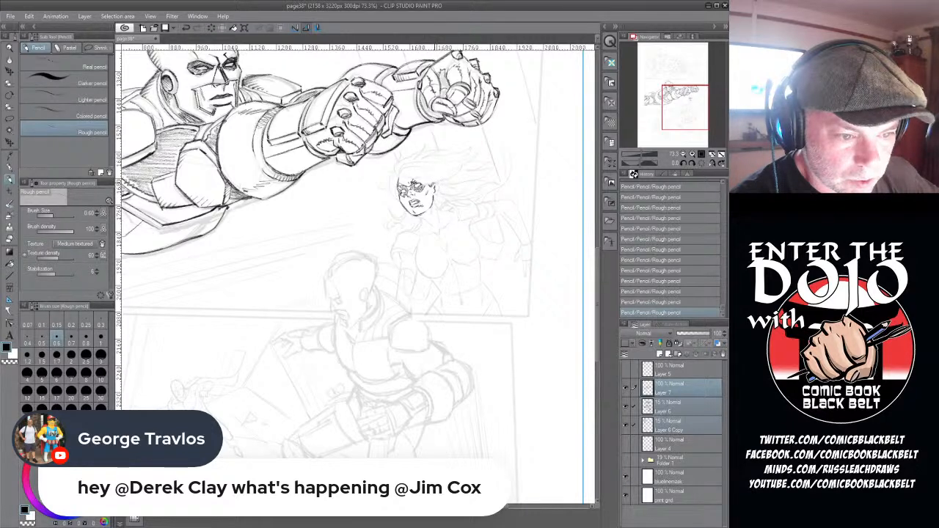
left_click_drag(436, 182, 437, 188)
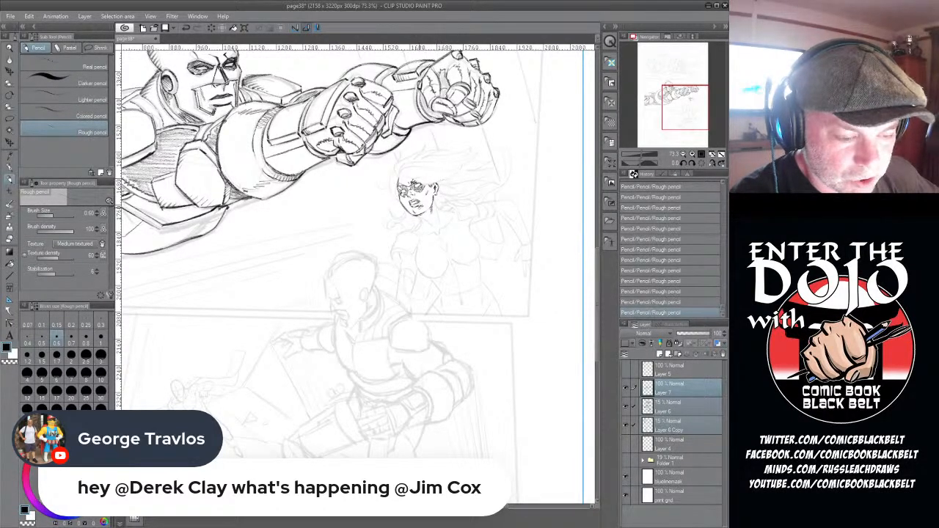
left_click_drag(417, 214, 423, 219)
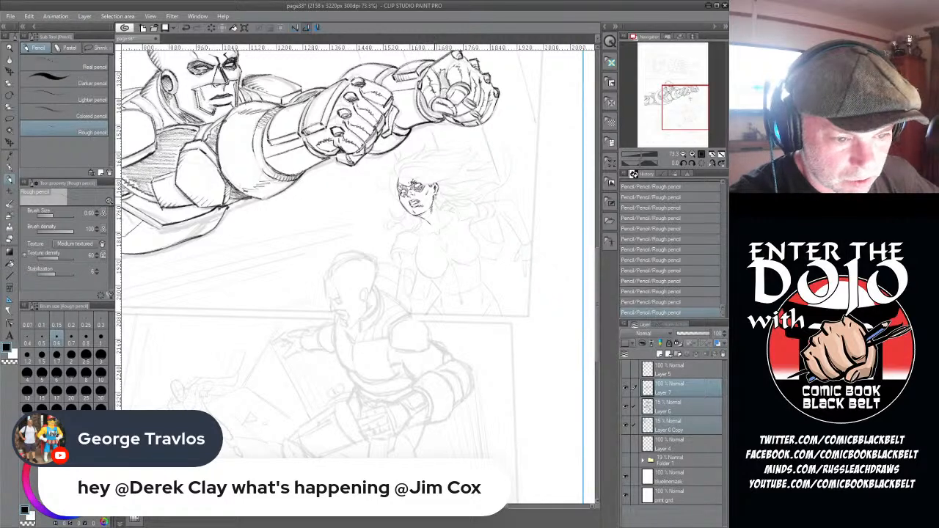
mouse_move(435, 194)
left_mouse_down()
mouse_move(440, 210)
mouse_move(451, 207)
mouse_move(420, 225)
left_mouse_up()
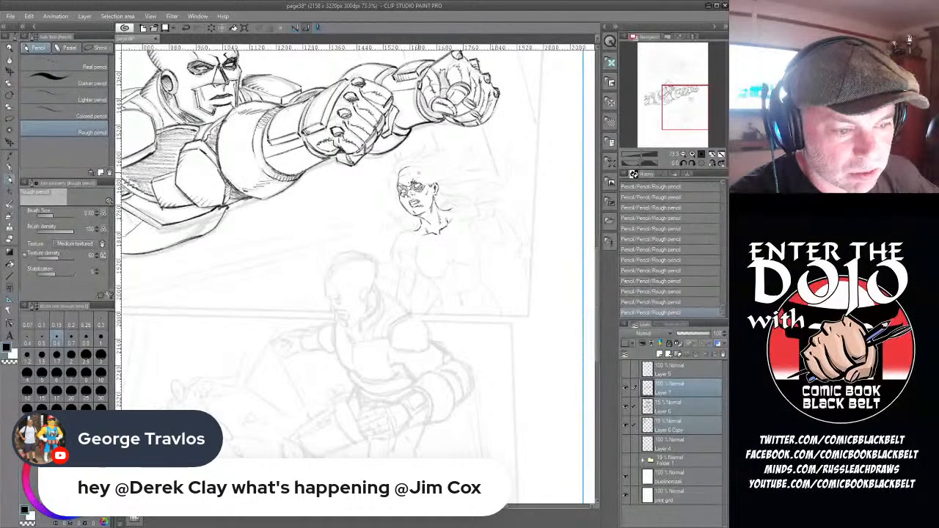
left_click_drag(402, 176, 450, 186)
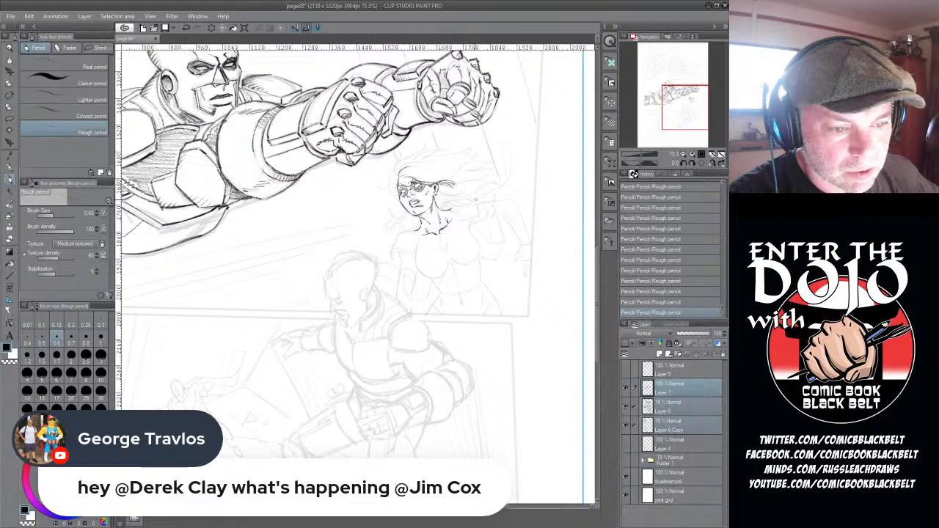
- Clean up the edge of the woman's jaw with the hard eraser
scroll(503, 193, "down", 2)
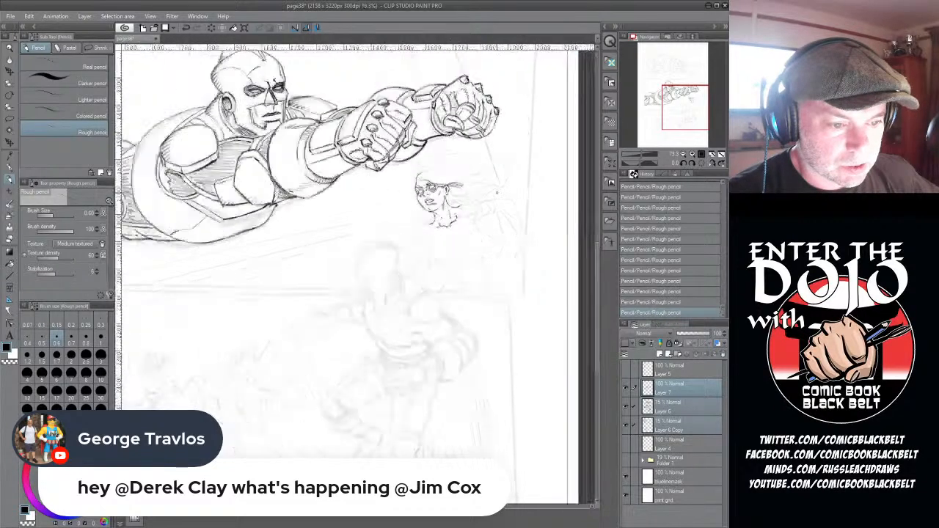
key("e")
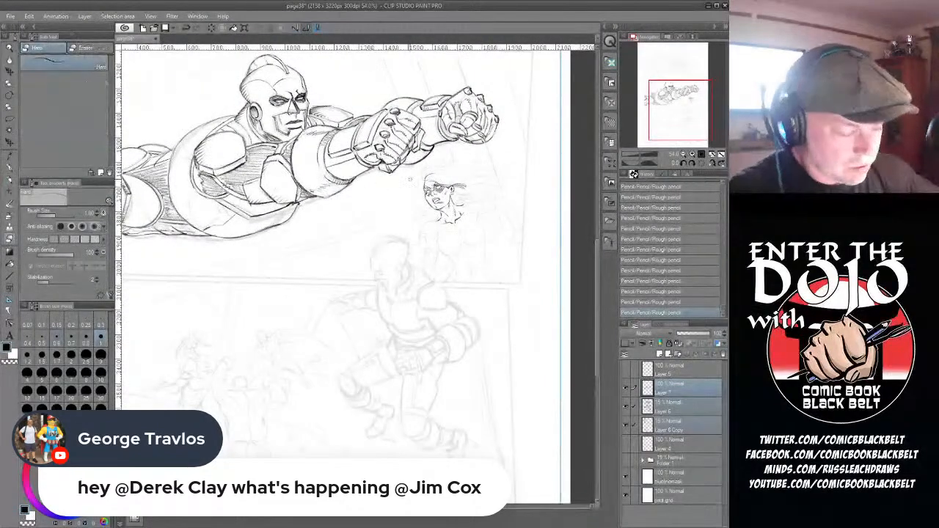
left_click_drag(427, 203, 427, 204)
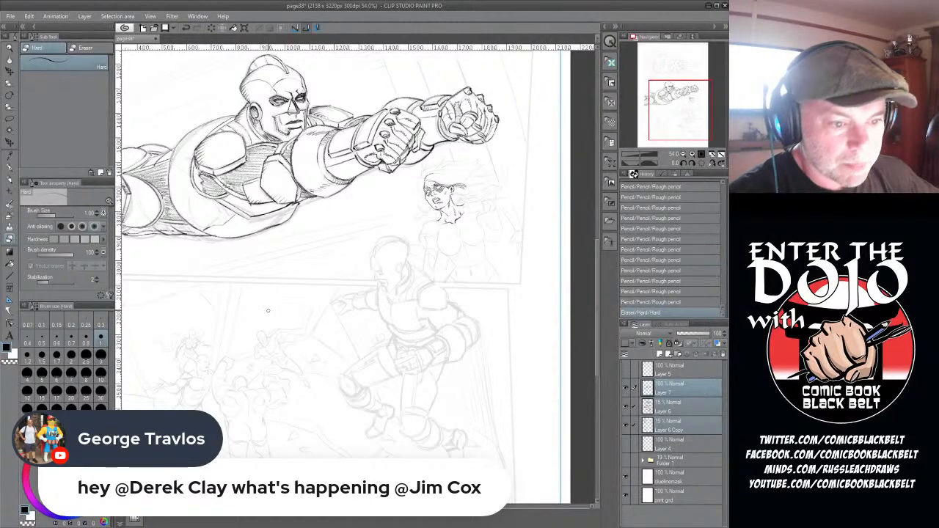
- Draw the woman's windswept hair streaming back from the forehead with rough pencil strokes
left_click(9, 179)
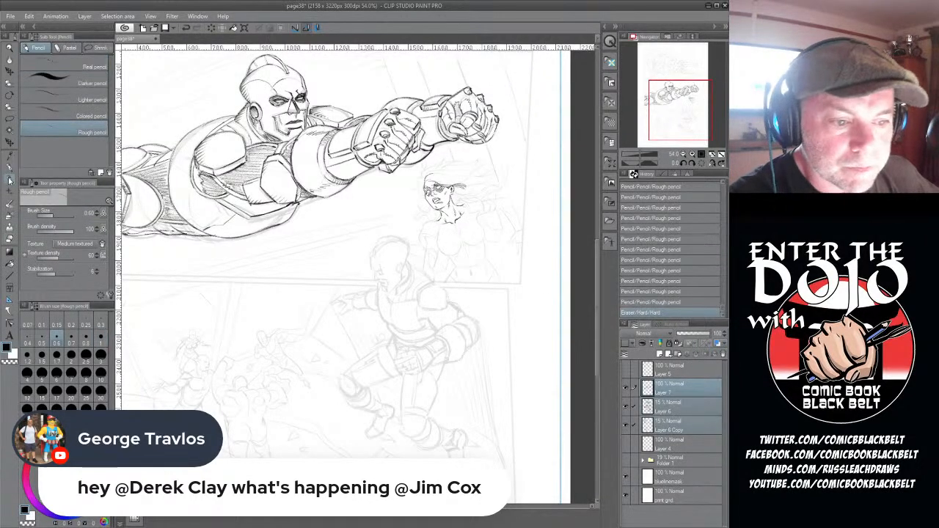
mouse_move(426, 180)
left_mouse_down()
mouse_move(462, 182)
mouse_move(450, 175)
mouse_move(471, 173)
left_mouse_up()
mouse_move(450, 185)
left_mouse_down()
mouse_move(466, 187)
mouse_move(424, 176)
left_mouse_up()
mouse_move(431, 165)
left_mouse_down()
mouse_move(426, 177)
mouse_move(462, 166)
left_mouse_up()
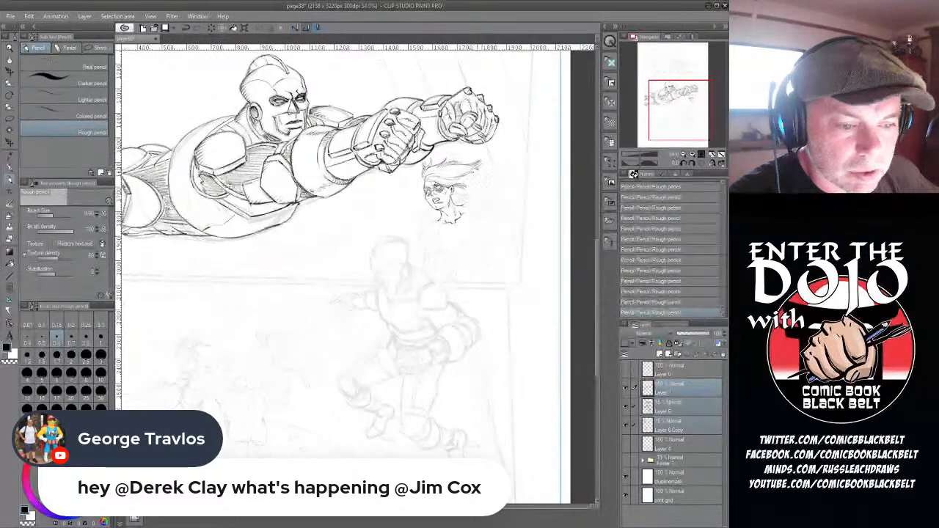
mouse_move(479, 165)
left_mouse_down()
mouse_move(460, 175)
mouse_move(475, 172)
mouse_move(474, 194)
left_mouse_up()
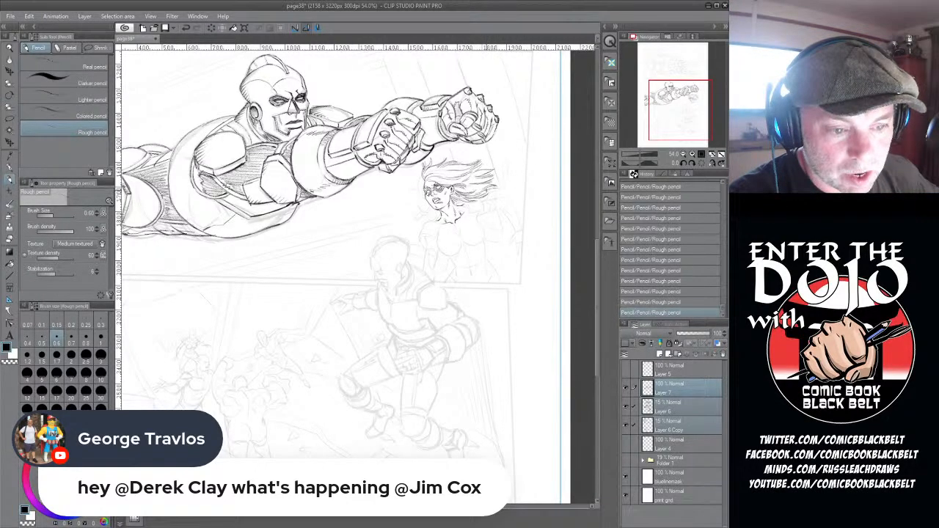
- Finish the trailing hair ends and pencil the woman's far shoulder, outstretched arm, gauntlet and hand
left_click_drag(494, 188, 506, 187)
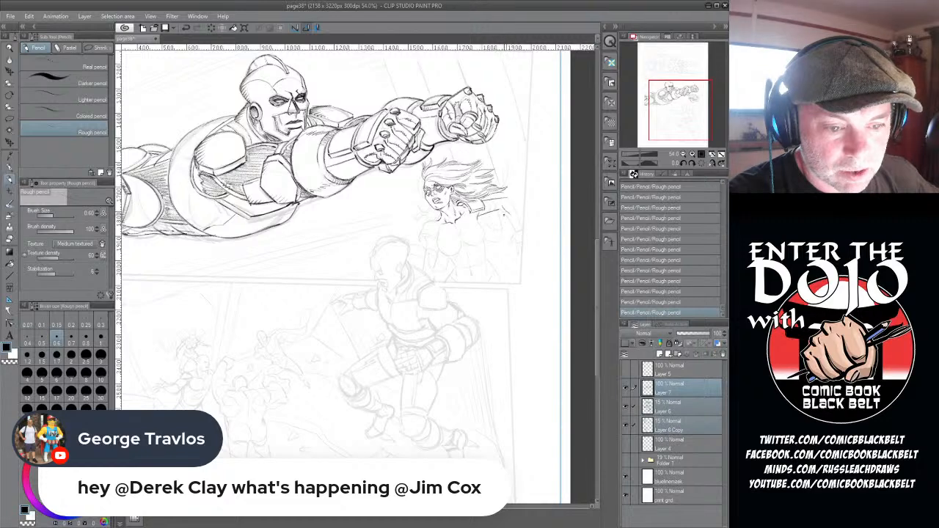
left_click_drag(506, 213, 518, 233)
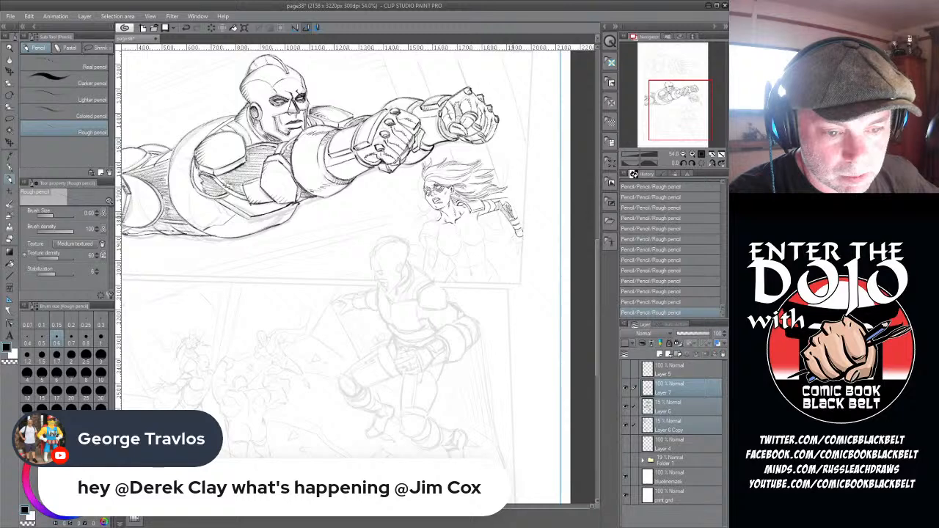
mouse_move(511, 208)
left_mouse_down()
mouse_move(508, 200)
mouse_move(519, 234)
left_mouse_up()
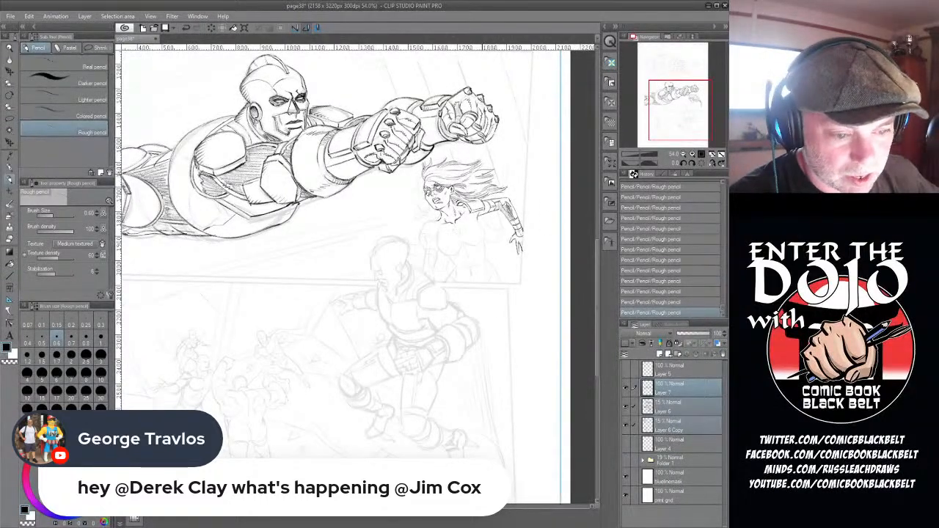
- Pencil the loose hair in front of the woman's face and outline her near arm, gauntlet and chest
left_click_drag(422, 223, 418, 235)
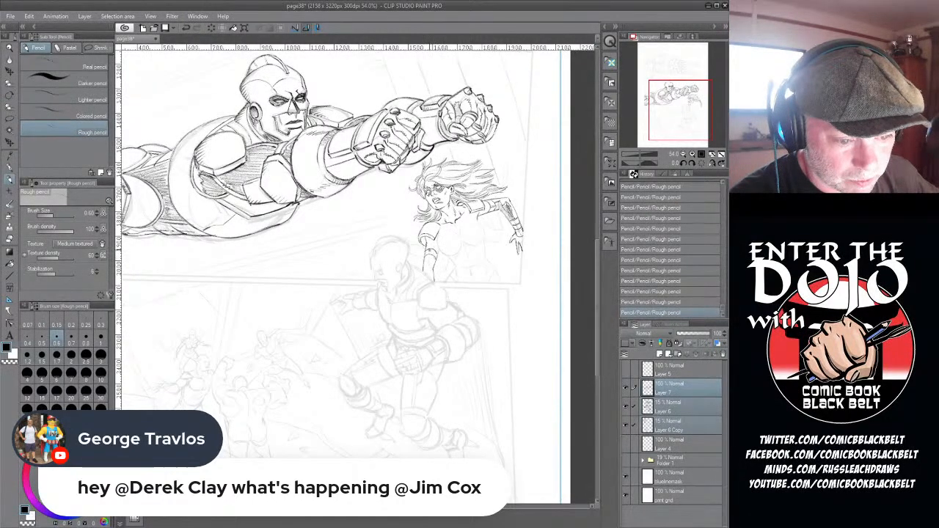
left_click_drag(430, 250, 428, 277)
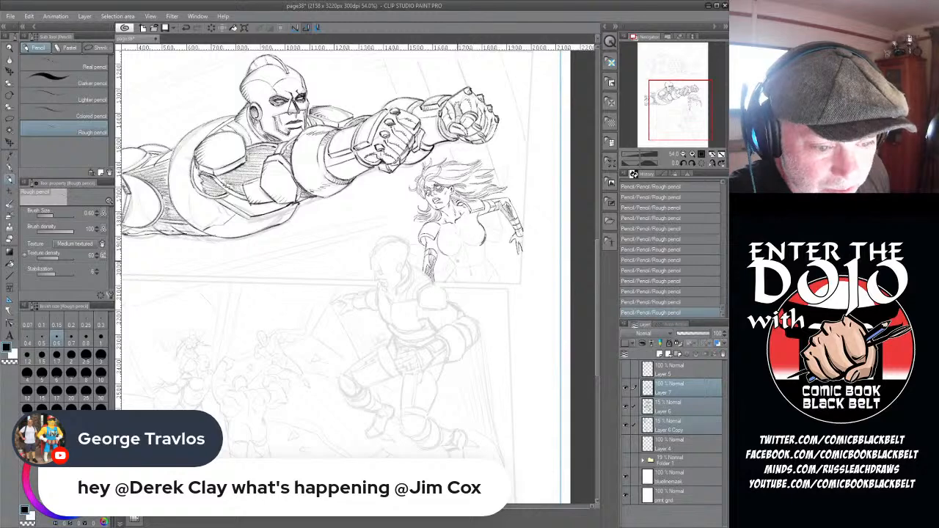
- Trim the stray pencil marks along the woman's chest contour with the hard eraser
key("e")
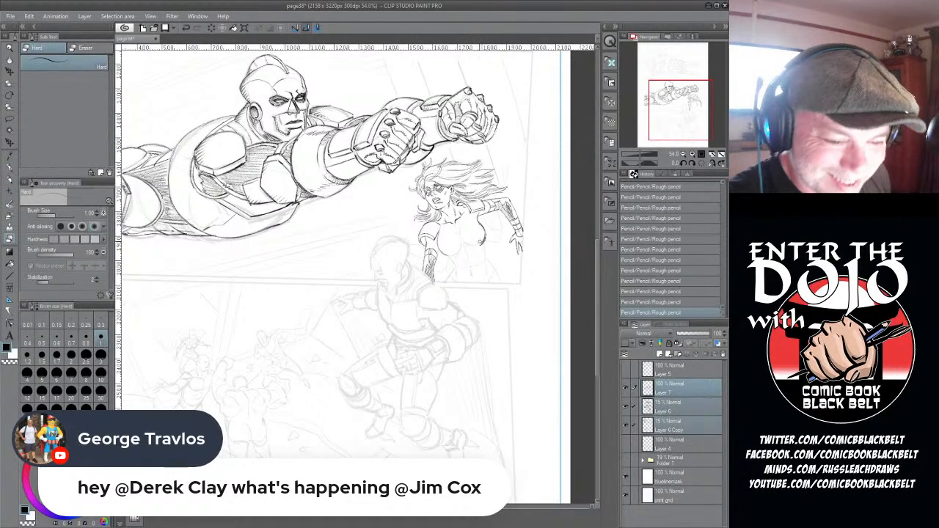
left_click_drag(485, 233, 482, 237)
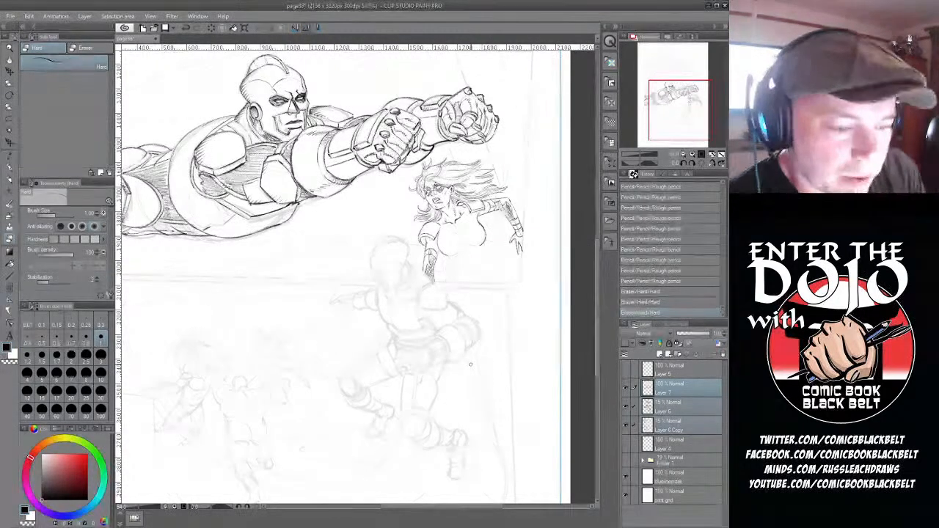
left_click_drag(477, 242, 484, 247)
- Draw the neckline and centre details of the woman's top with the rough pencil and mark the lower ribcage
key("p")
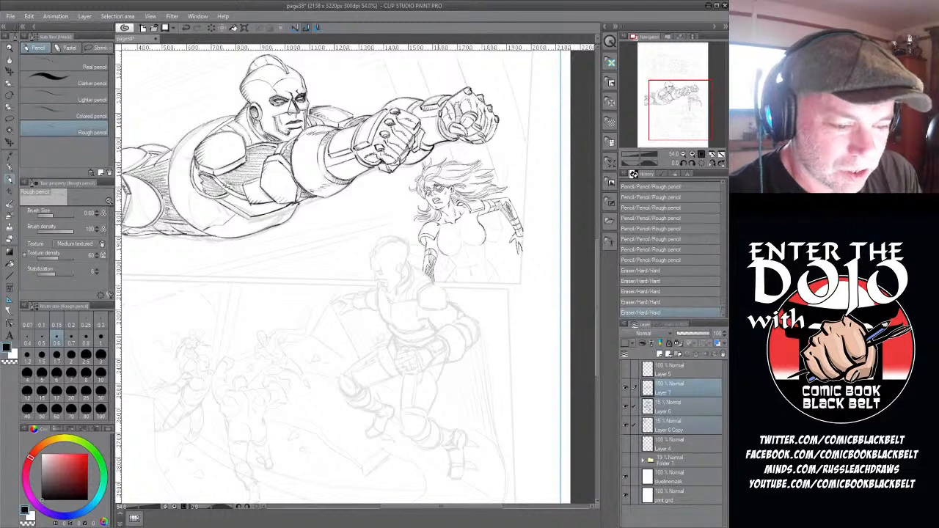
left_click(449, 236)
mouse_move(449, 236)
left_mouse_down()
mouse_move(441, 249)
mouse_move(449, 256)
mouse_move(482, 223)
mouse_move(486, 235)
mouse_move(475, 245)
mouse_move(468, 238)
left_mouse_up()
left_click(467, 236)
left_click_drag(468, 235, 465, 245)
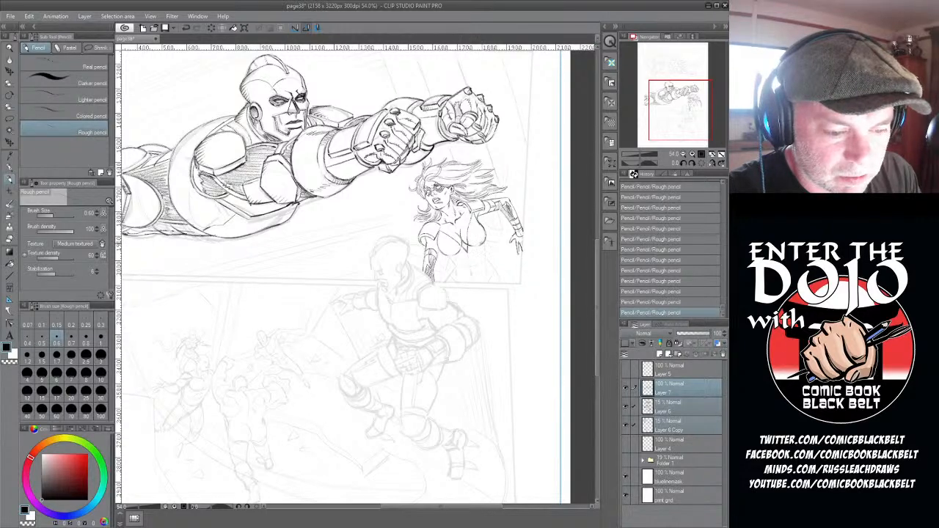
left_click_drag(481, 238, 482, 241)
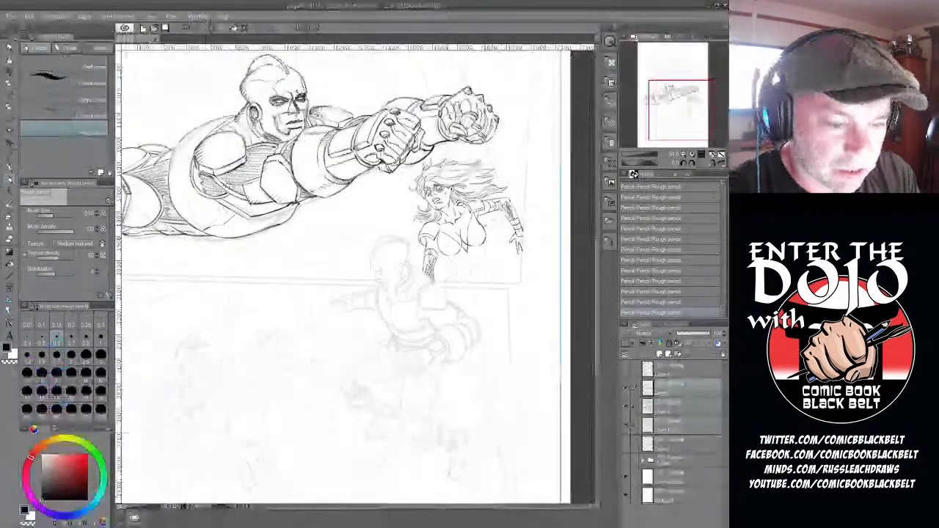
left_click_drag(458, 270, 469, 272)
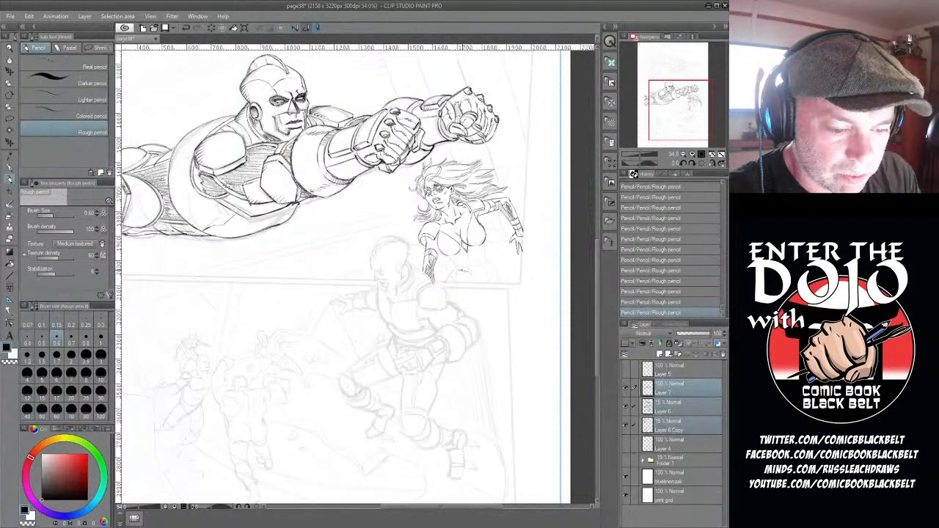
- Step back two pencil strokes in the history and restore them
left_click(659, 295)
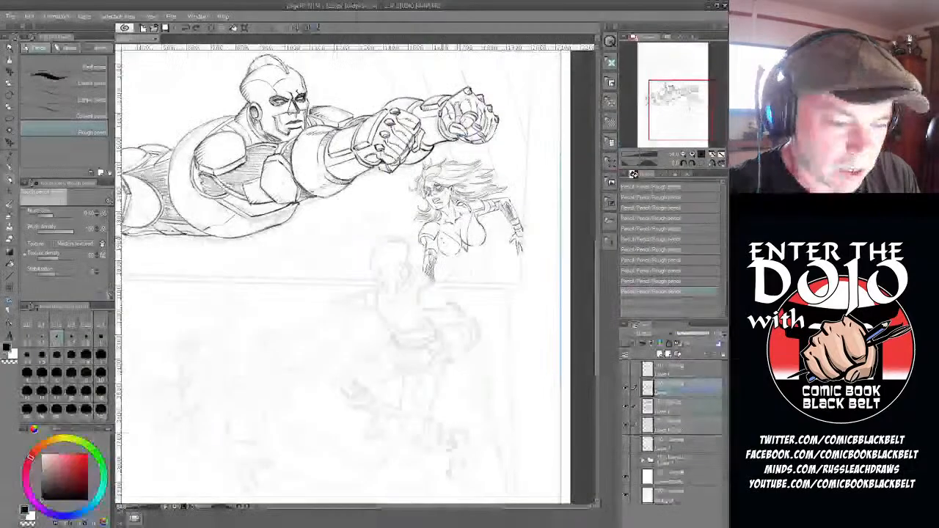
key("ctrl+y")
key("ctrl+y")
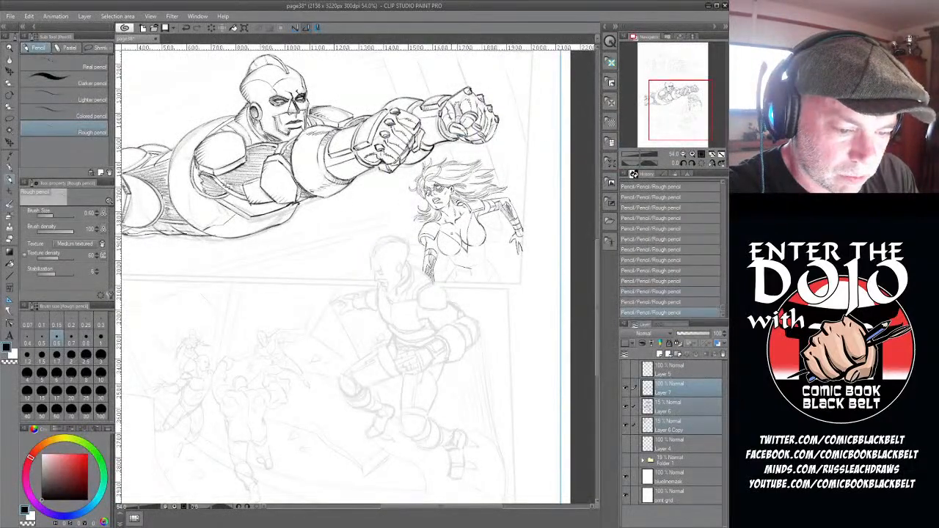
- Pencil the woman's midriff, waist and hips down to the panel's lower border
mouse_move(472, 268)
left_mouse_down()
mouse_move(485, 258)
mouse_move(454, 267)
mouse_move(484, 259)
left_mouse_up()
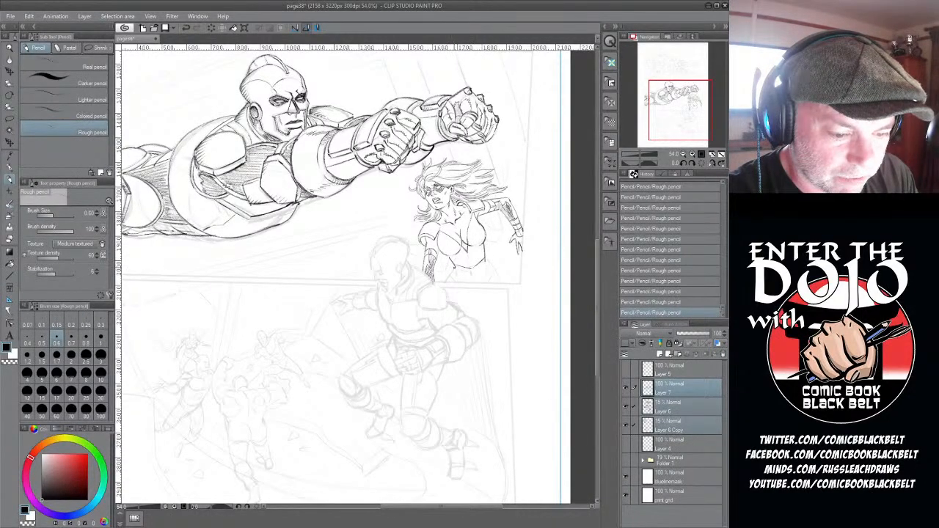
left_click_drag(454, 268, 444, 283)
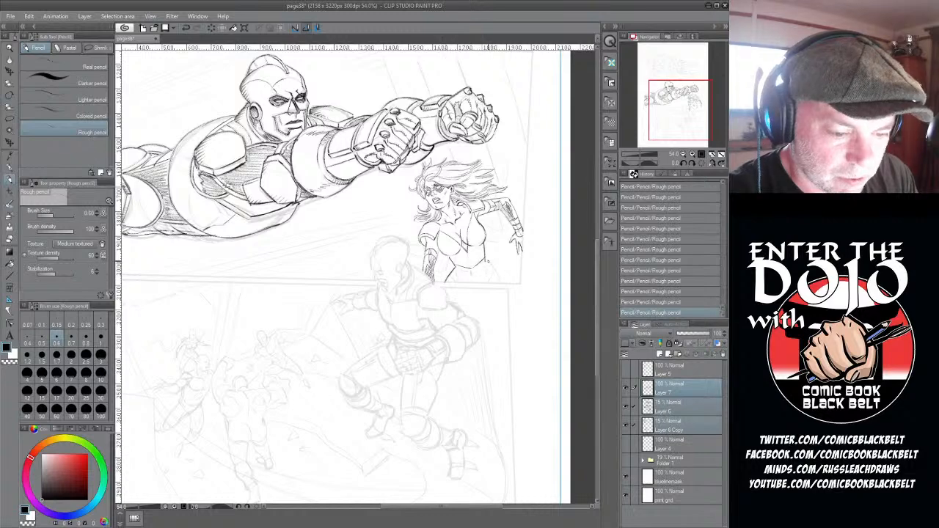
left_click_drag(485, 259, 502, 283)
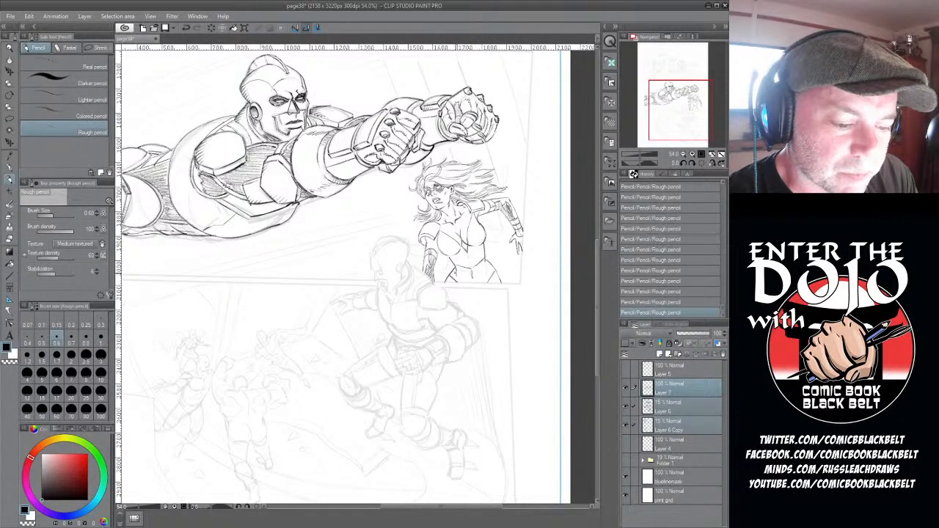
left_click_drag(486, 265, 488, 276)
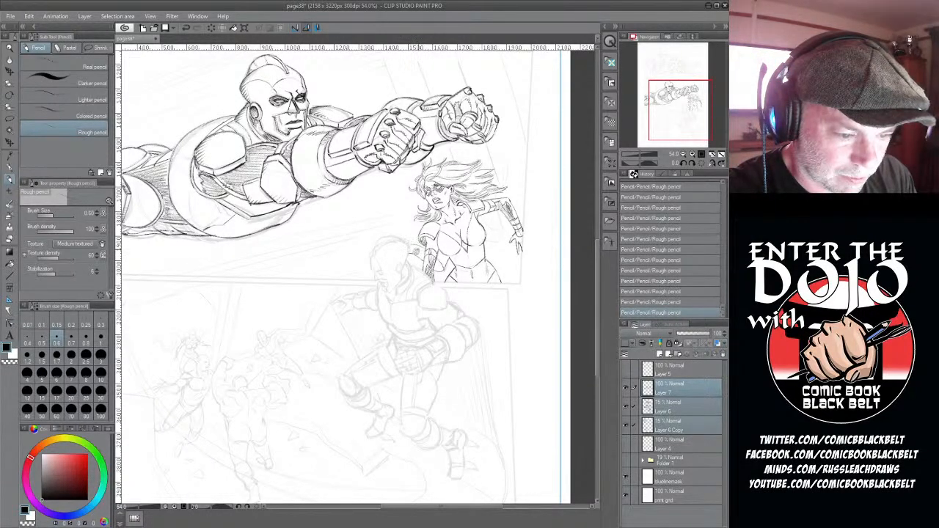
- Add rough pencil strokes beside the woman's lowered arm and trim the lines across her chest with the hard eraser
left_click_drag(419, 250, 424, 256)
left_click_drag(417, 250, 423, 256)
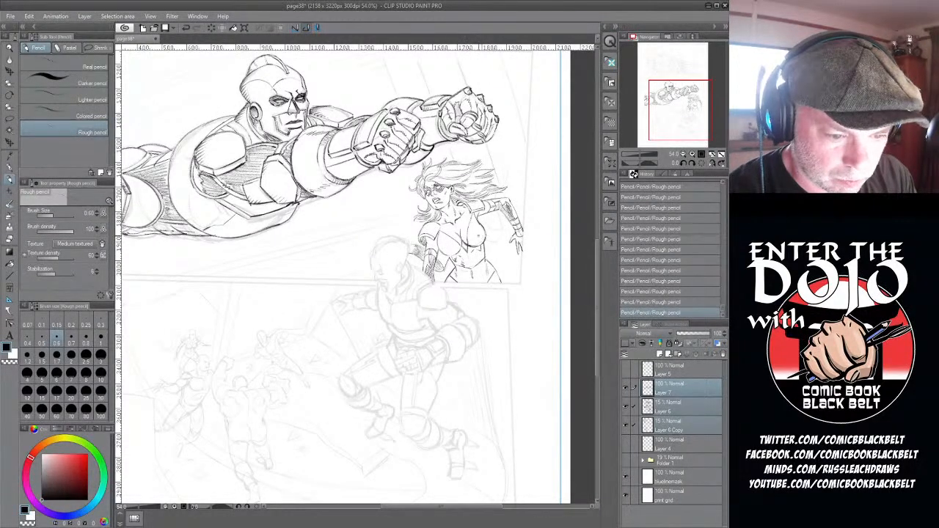
left_click(12, 240)
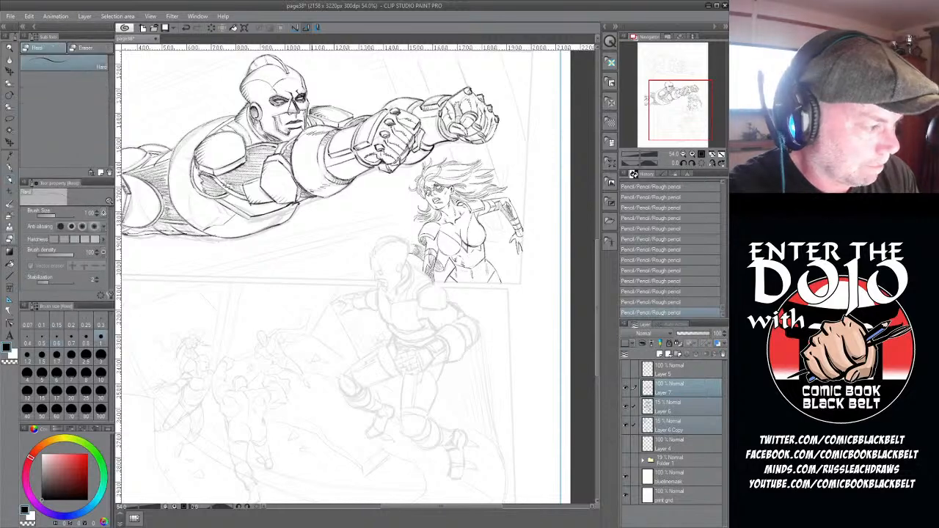
left_click_drag(469, 245, 474, 245)
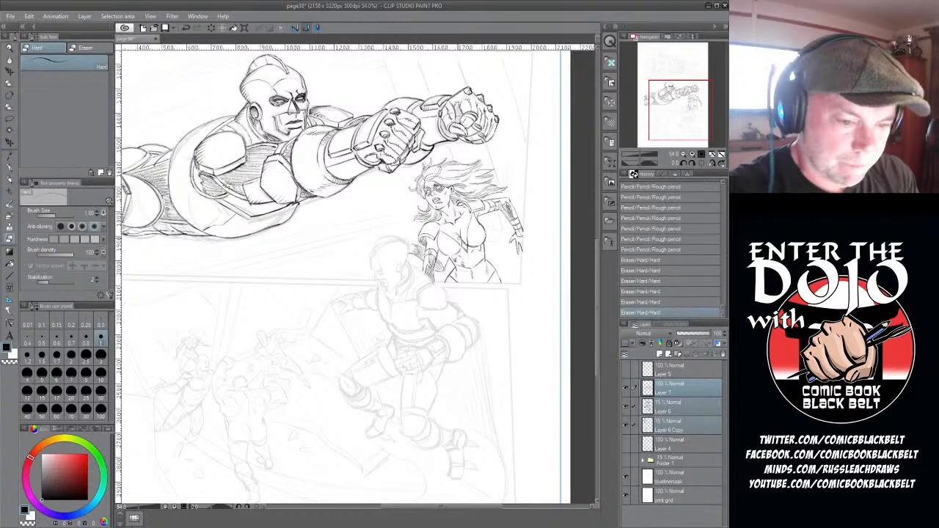
left_click_drag(462, 242, 468, 243)
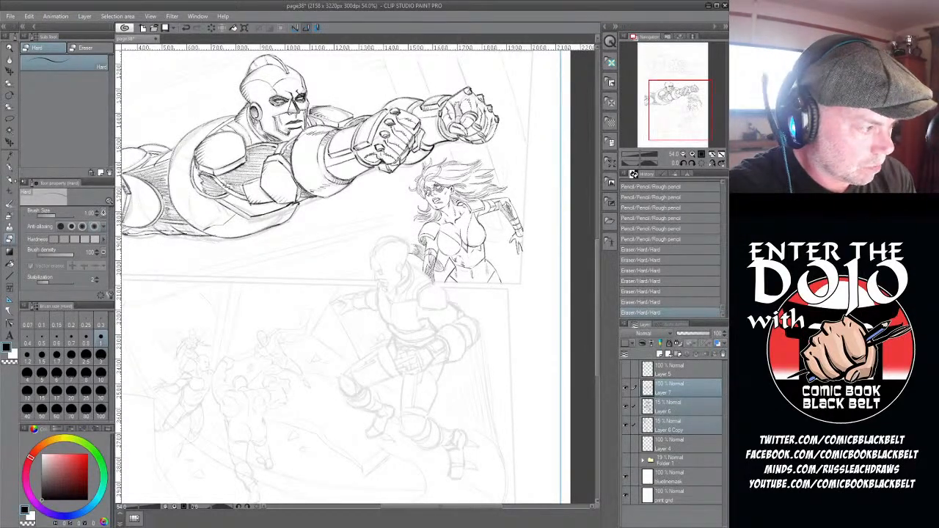
- Hatch shading under the woman's bust and across her midriff with the rough pencil, and draw the cape behind her outstretched arm
left_click(11, 178)
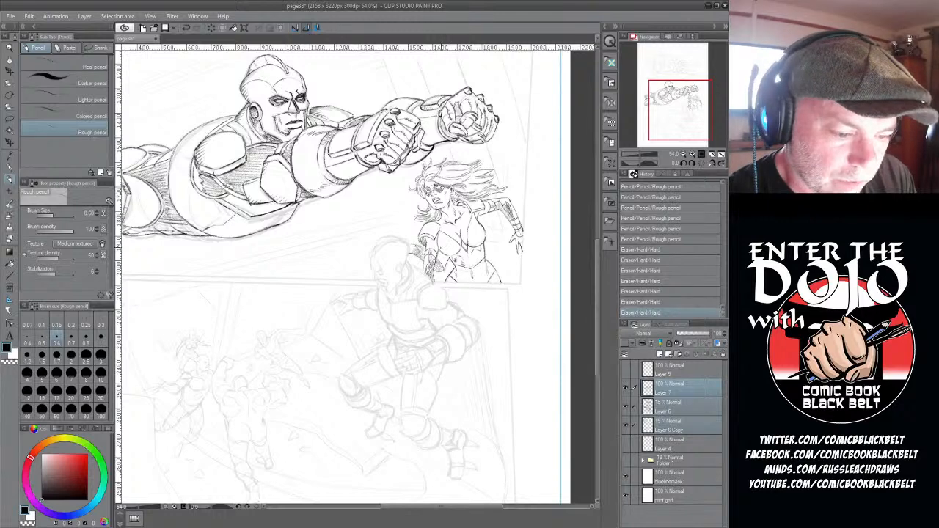
left_click_drag(442, 243, 444, 252)
left_click_drag(444, 248, 453, 251)
mouse_move(446, 247)
left_mouse_down()
mouse_move(482, 232)
mouse_move(471, 242)
left_mouse_up()
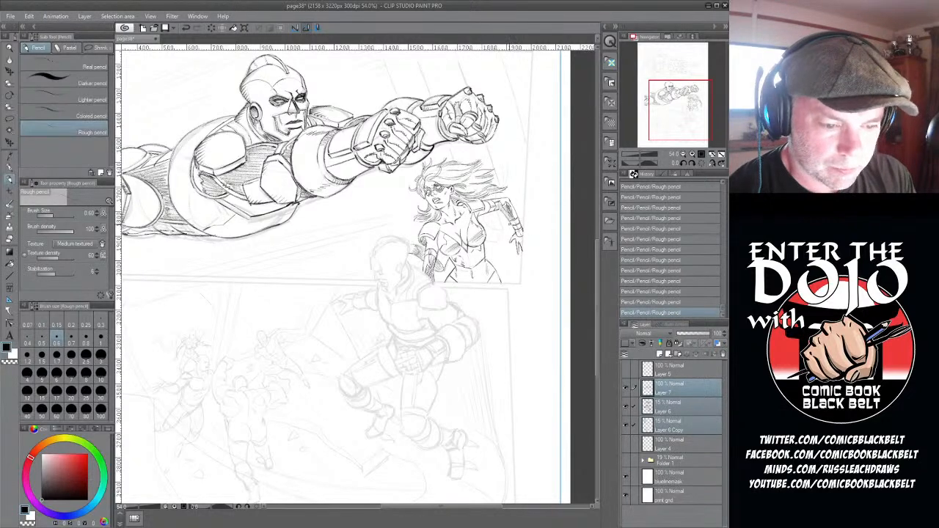
left_click_drag(479, 252, 474, 257)
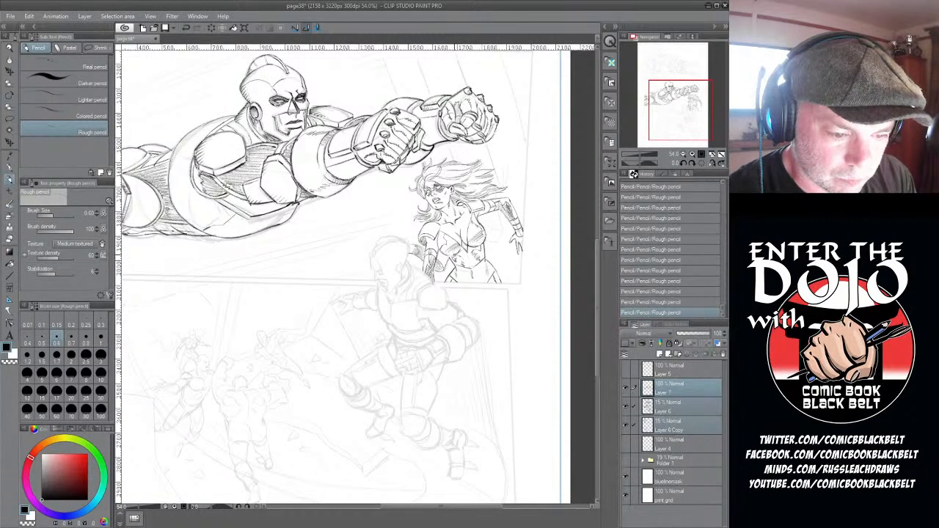
left_click_drag(451, 249, 476, 262)
mouse_move(466, 259)
left_mouse_down()
mouse_move(478, 268)
mouse_move(476, 258)
left_mouse_up()
left_click_drag(465, 248, 477, 253)
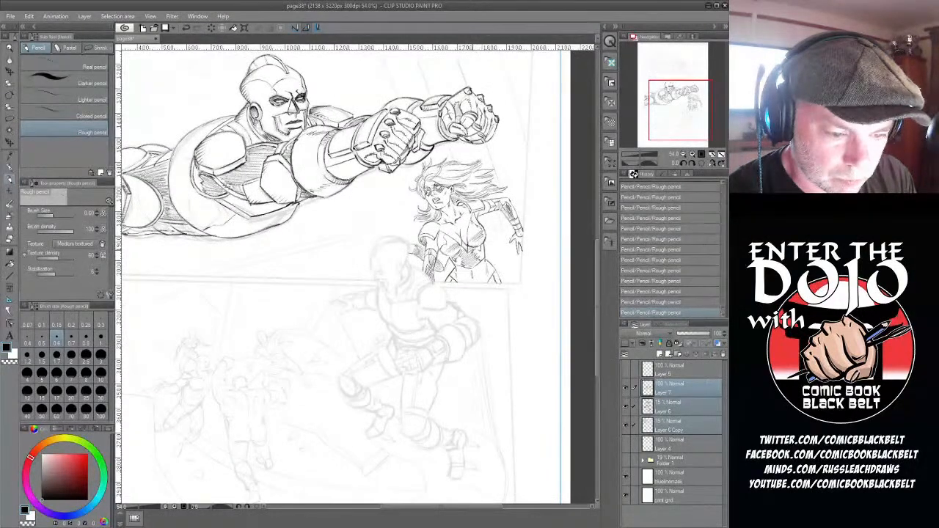
left_click_drag(483, 218, 490, 225)
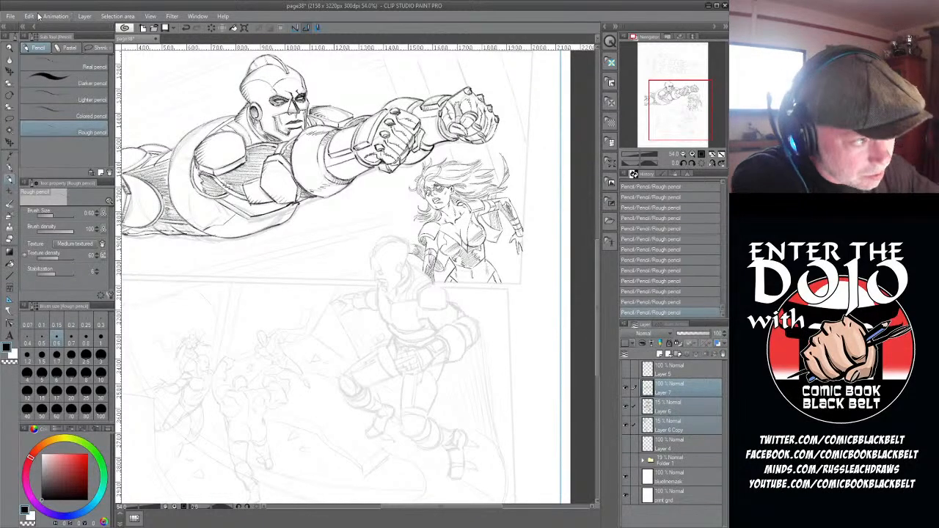
- Mirror the selected pencil and sketch layers horizontally
left_click(214, 231)
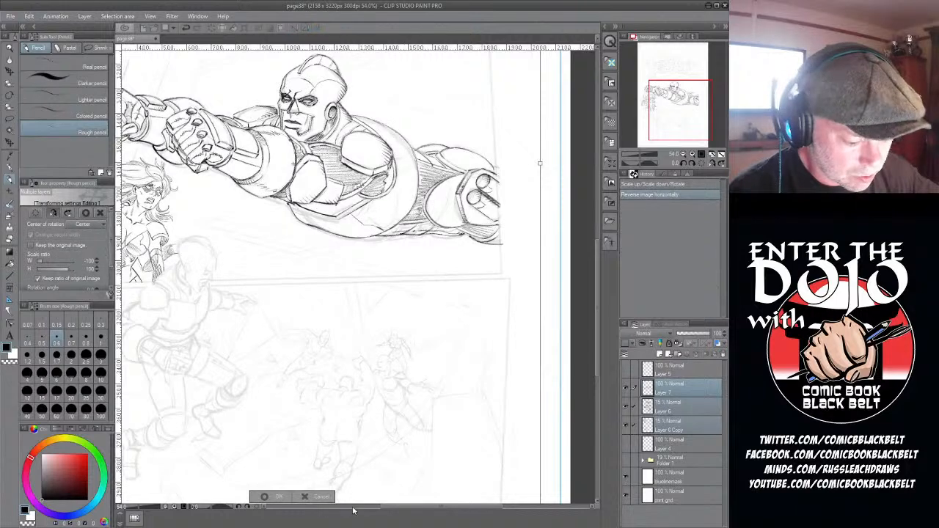
left_click_drag(404, 508, 353, 516)
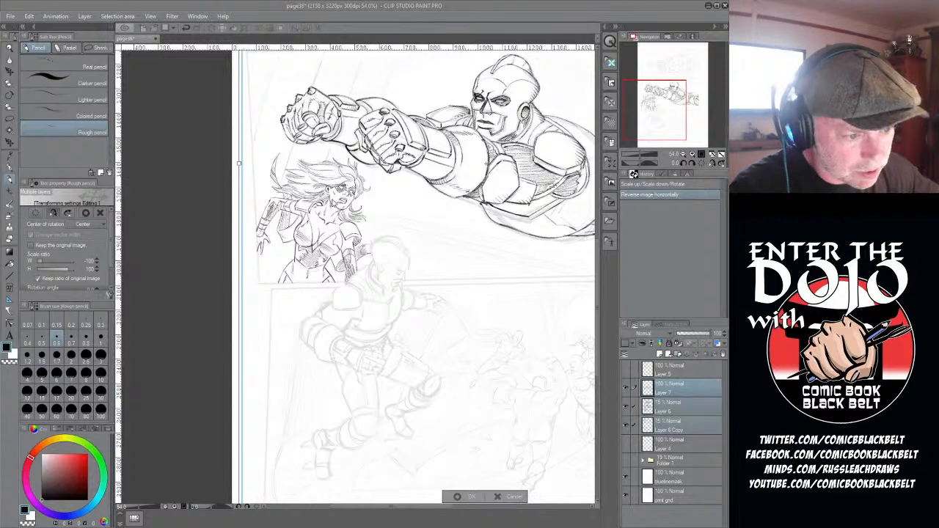
key("r")
left_click_drag(240, 376, 291, 415)
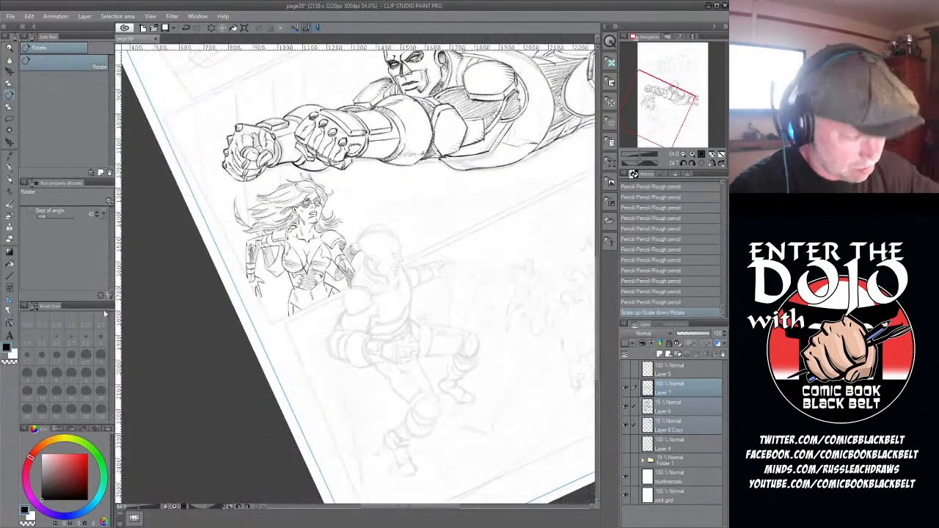
- Select only Layer 7 and refine the woman's neckline and shoulder with the rough pencil
left_click(12, 179)
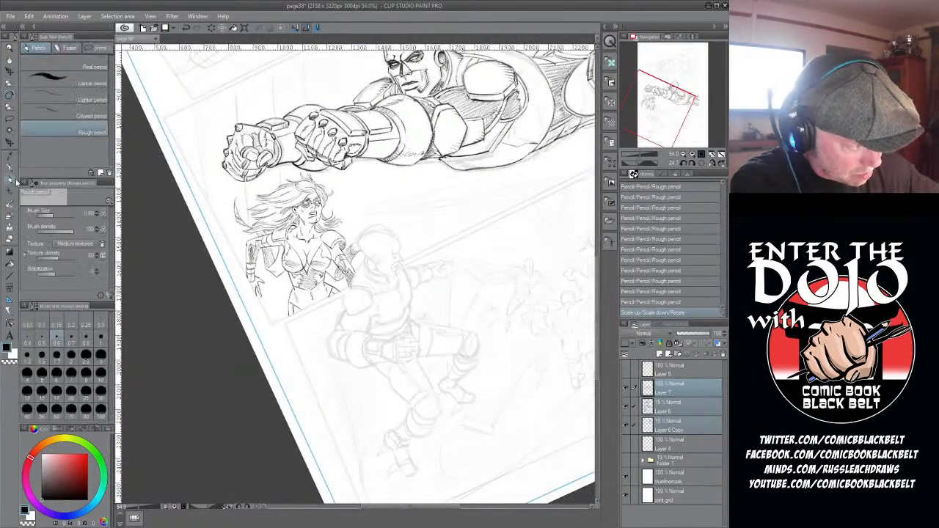
left_click(663, 392)
left_click_drag(394, 252, 398, 260)
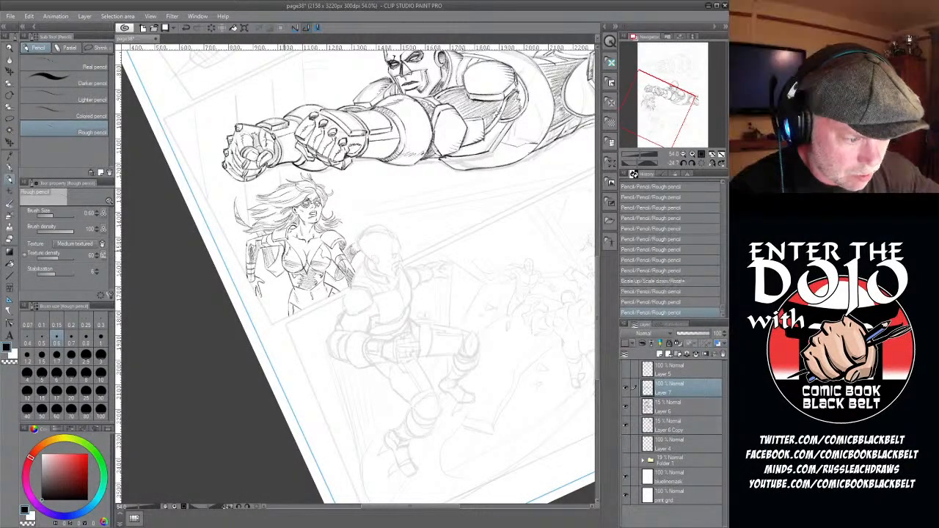
left_click_drag(300, 241, 302, 247)
mouse_move(301, 243)
left_mouse_down()
mouse_move(286, 248)
mouse_move(338, 259)
left_mouse_up()
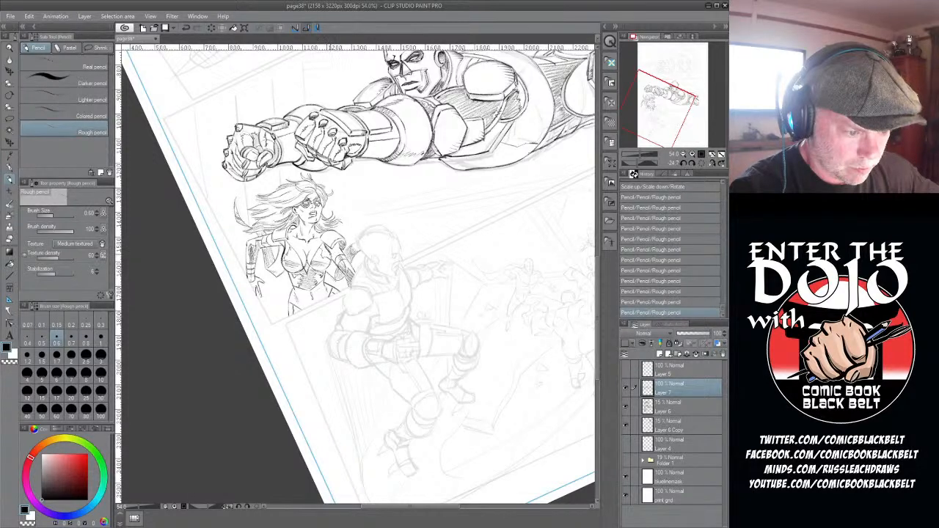
left_click_drag(339, 255, 343, 263)
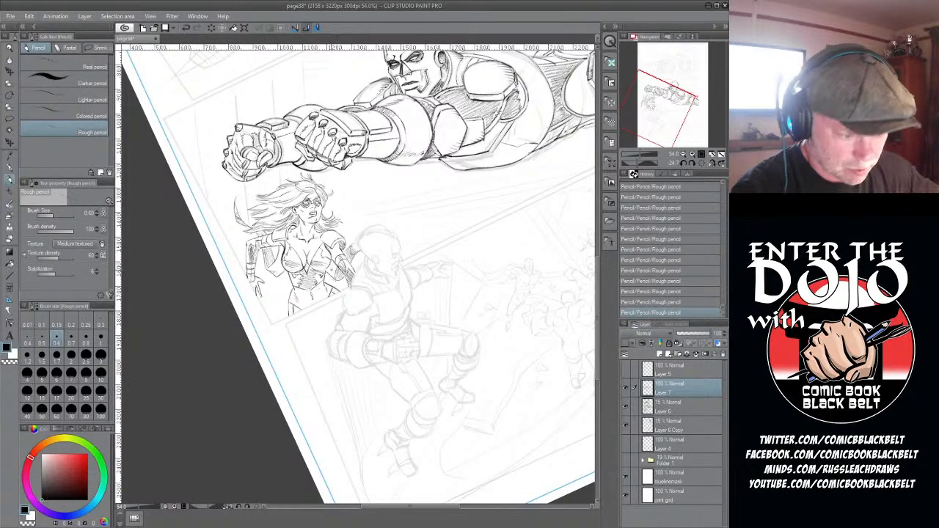
- Clean up the edges of the woman's shoulders and upper chest with the hard eraser
key("e")
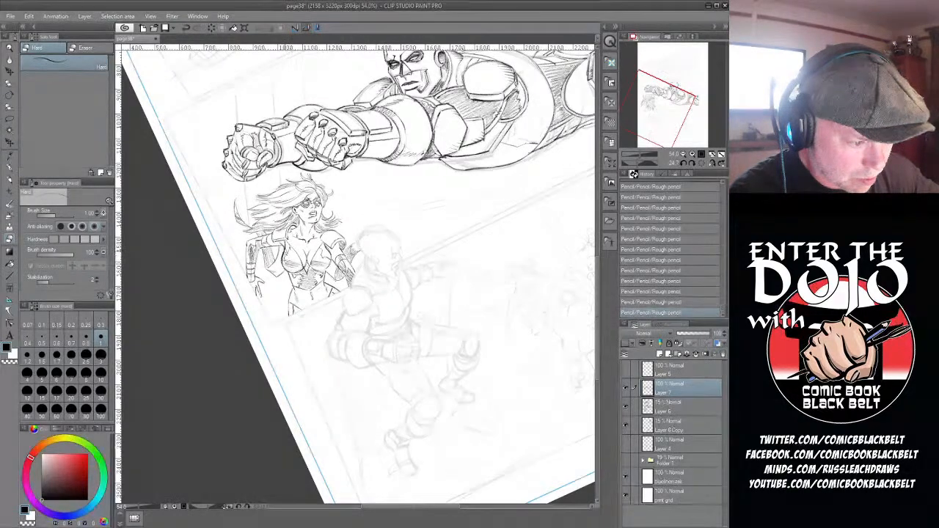
left_click_drag(284, 253, 283, 262)
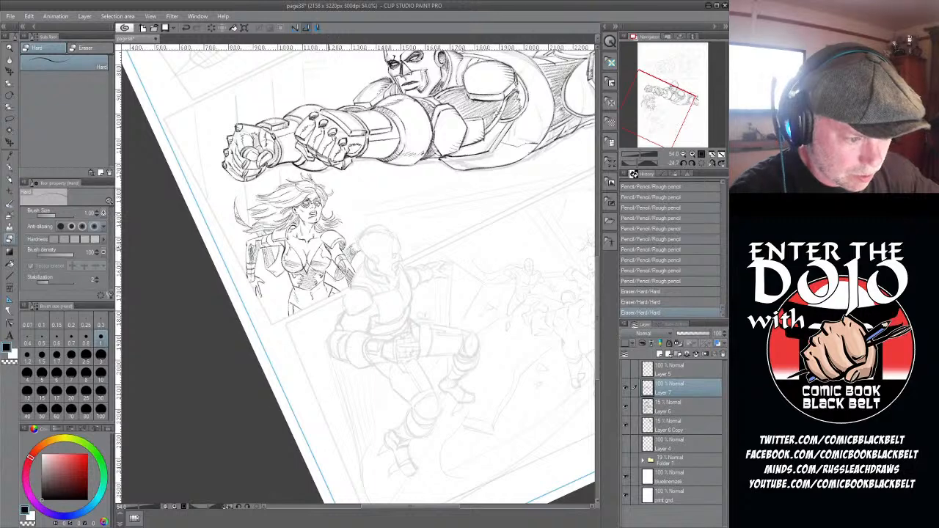
left_click_drag(328, 242, 326, 250)
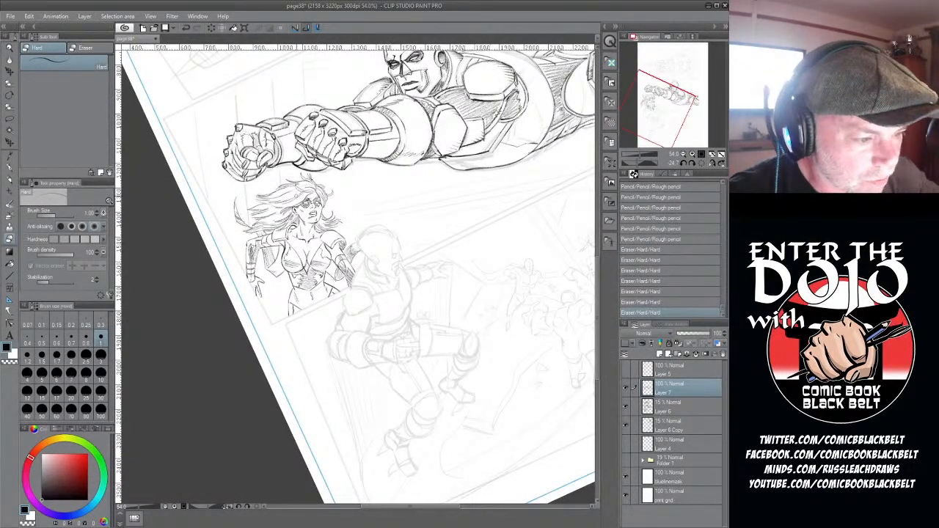
- Refine the woman's facial features with the rough pencil, undoing the first stroke, and add hatching to her bent forearm
left_click_drag(315, 215, 445, 247)
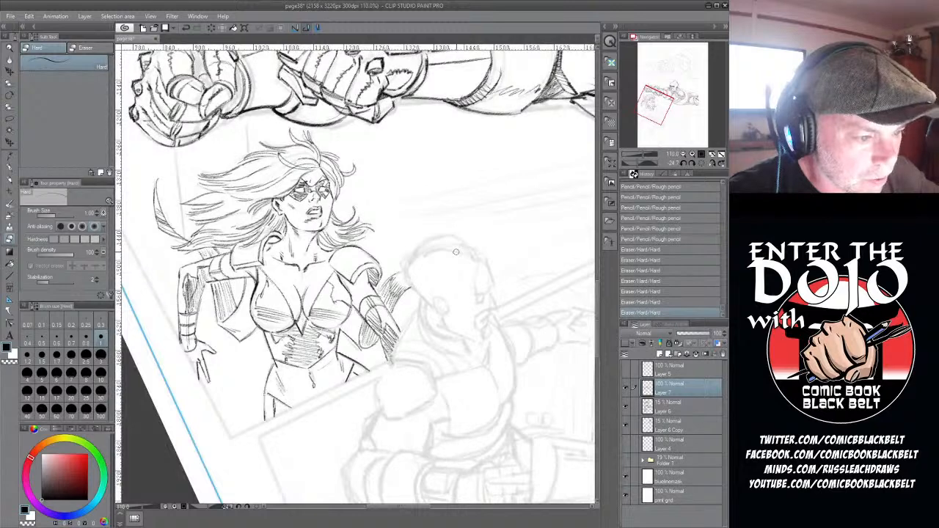
key("p")
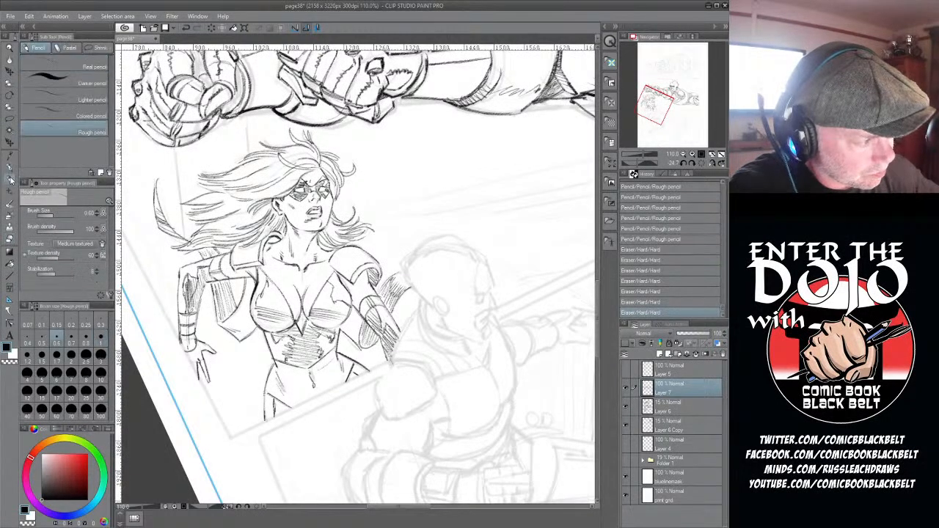
left_click_drag(314, 205, 316, 210)
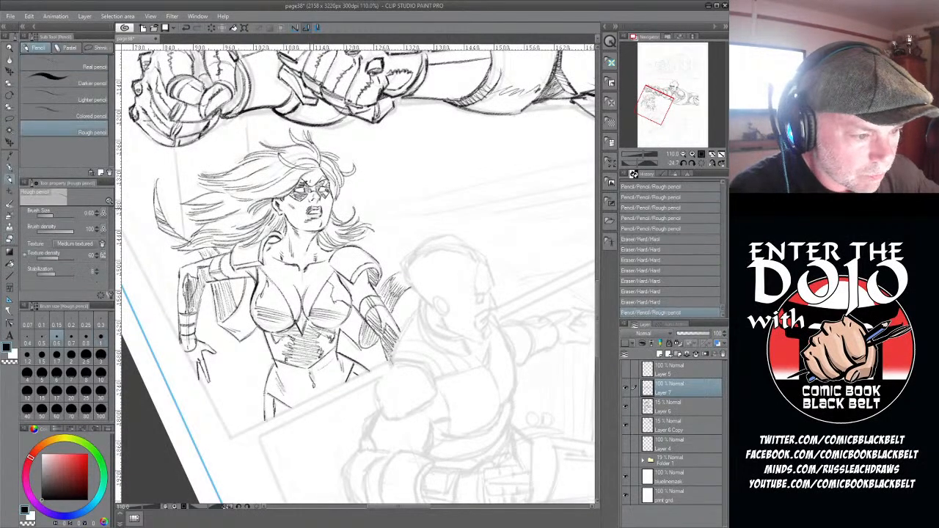
left_click(647, 303)
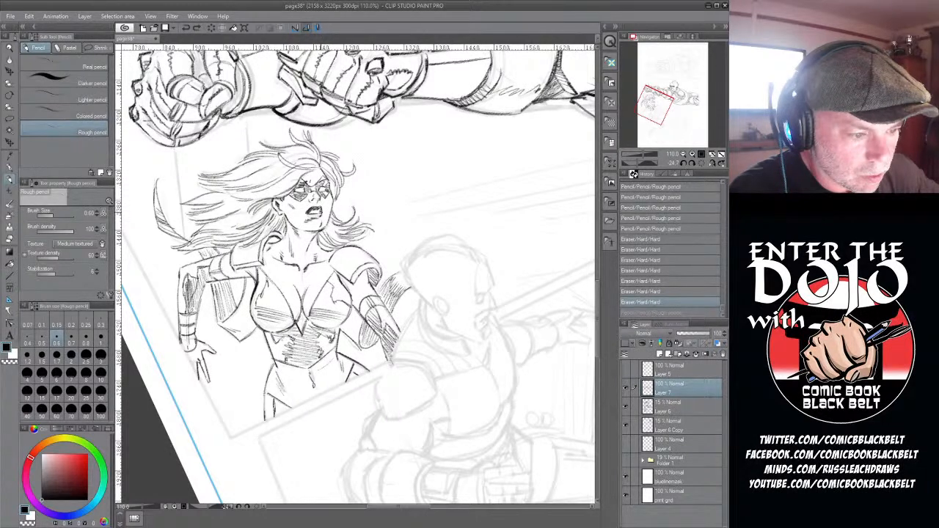
left_click_drag(313, 197, 325, 197)
left_click_drag(325, 191, 327, 197)
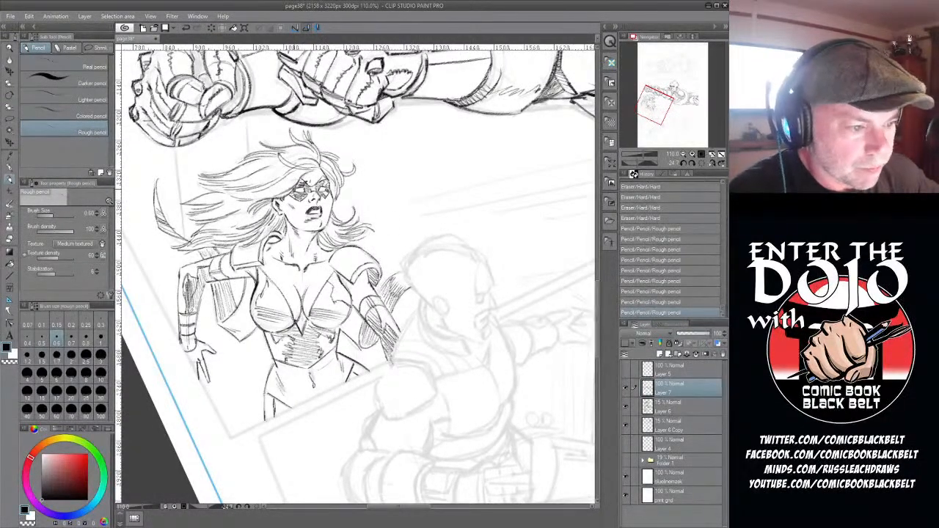
left_click_drag(191, 296, 191, 309)
left_click_drag(194, 294, 194, 304)
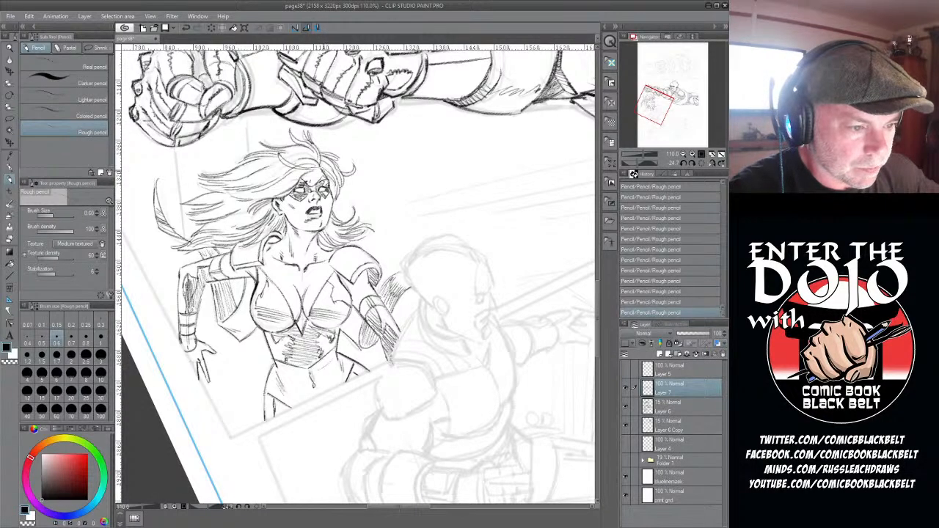
- Erase the edge of the woman's face beside her eye with the hard eraser and redraw it in rough pencil
left_click(11, 238)
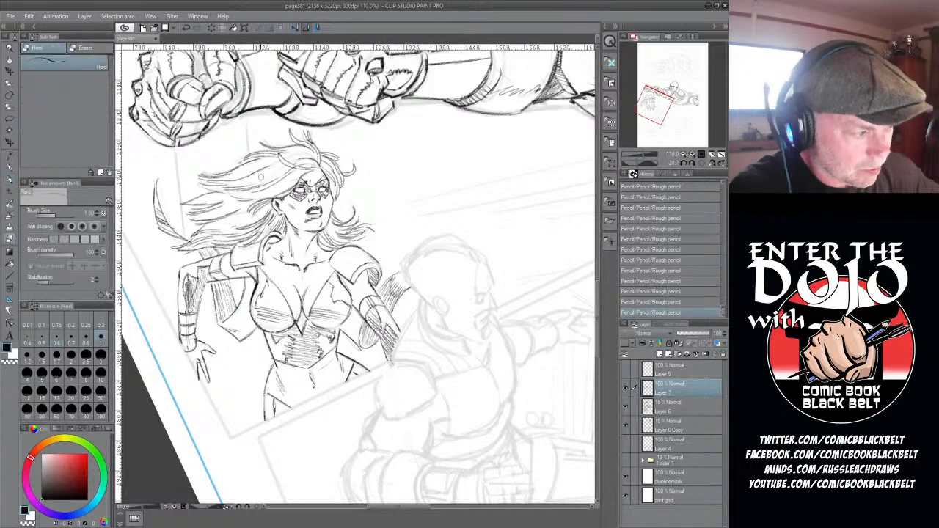
left_click_drag(327, 180, 333, 198)
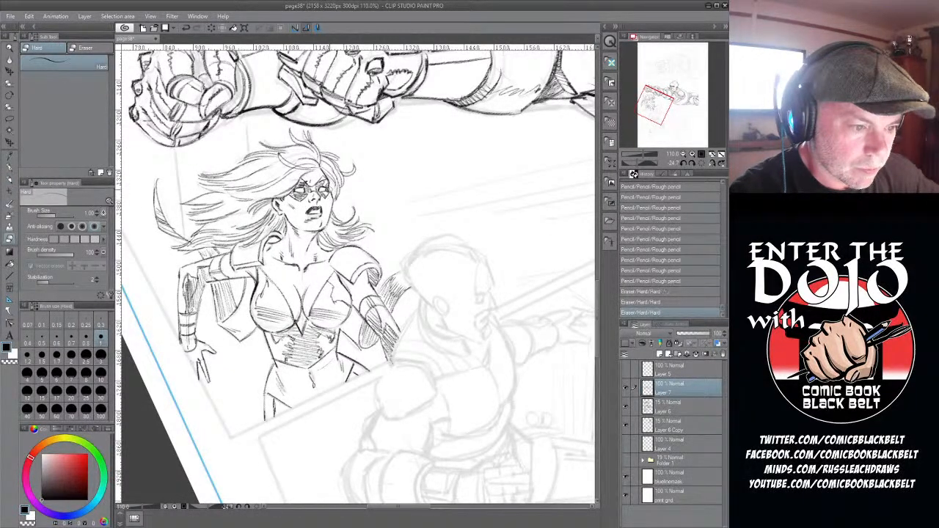
left_click(11, 178)
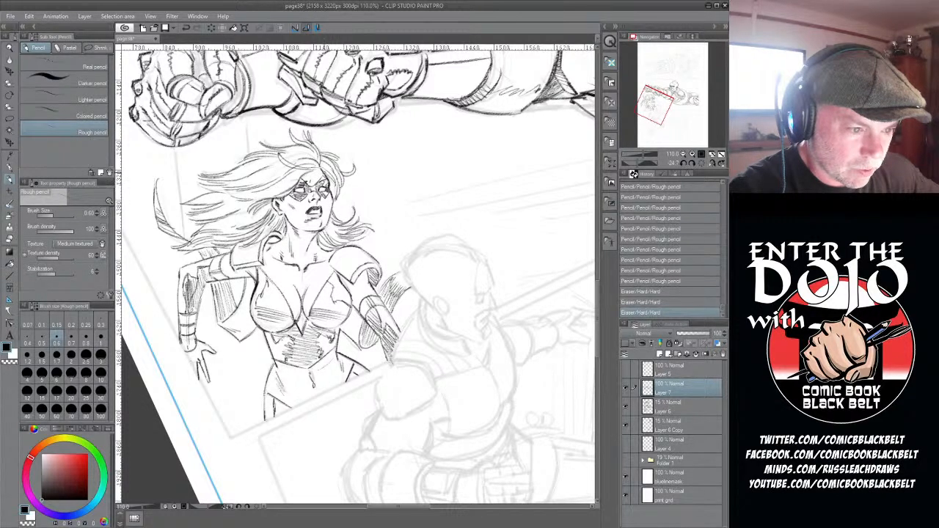
left_click_drag(327, 177, 332, 195)
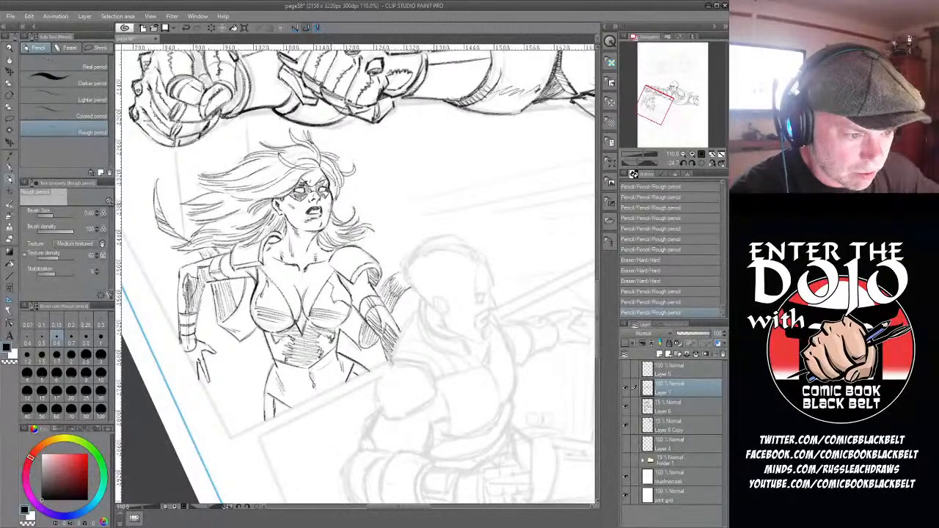
- Rework the woman's cheek and jaw line in rough pencil and trim it with a finer hard eraser
left_click_drag(326, 212, 329, 224)
key("e")
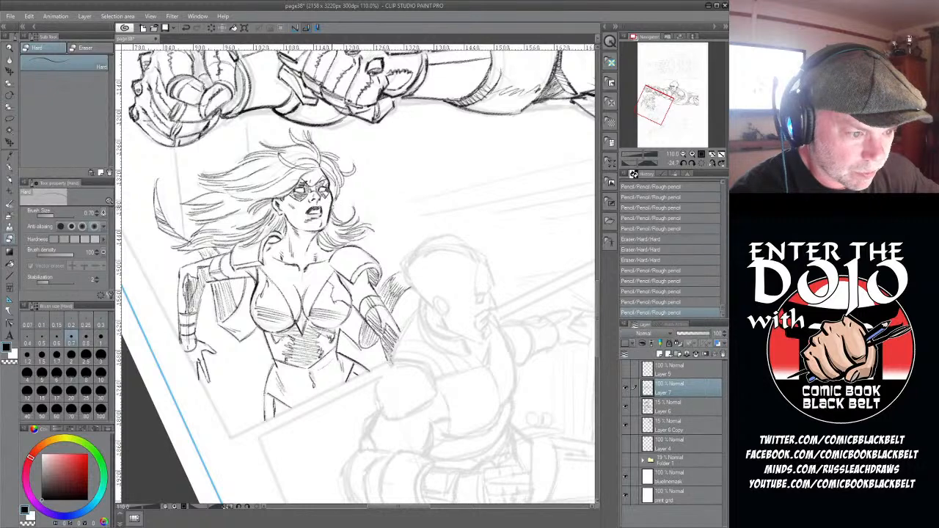
left_click_drag(329, 210, 327, 223)
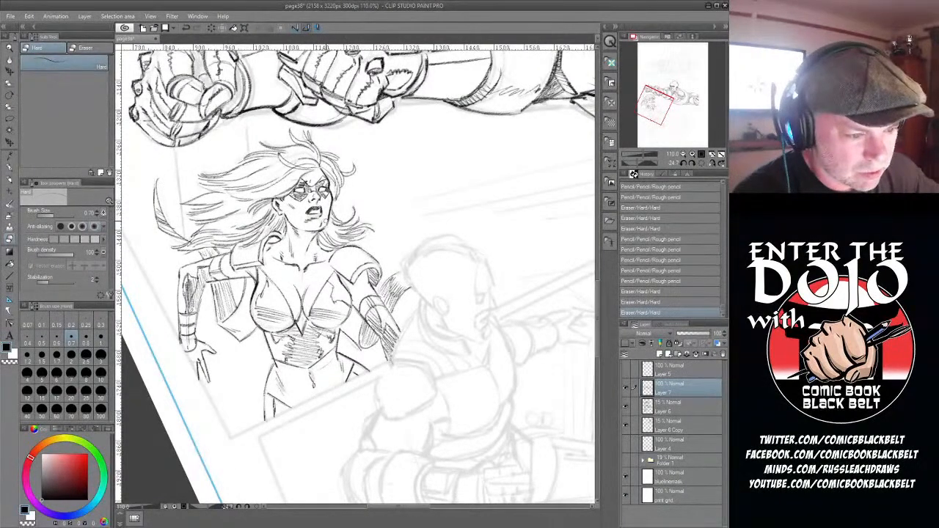
left_click_drag(327, 215, 328, 224)
left_click_drag(326, 218, 328, 225)
- Select the sketch layers together with Layer 7 and flip them horizontally back to their original orientation
scroll(302, 269, "down", 4)
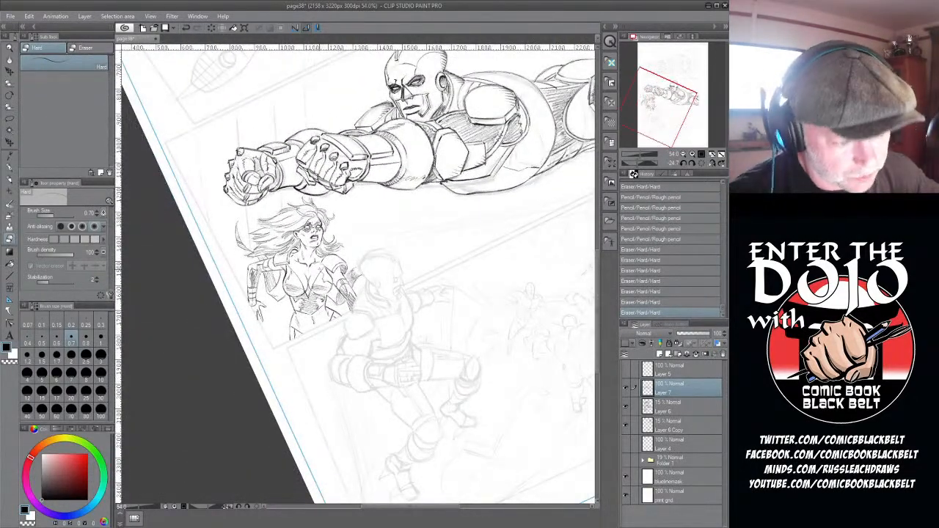
left_click(672, 424, "shift")
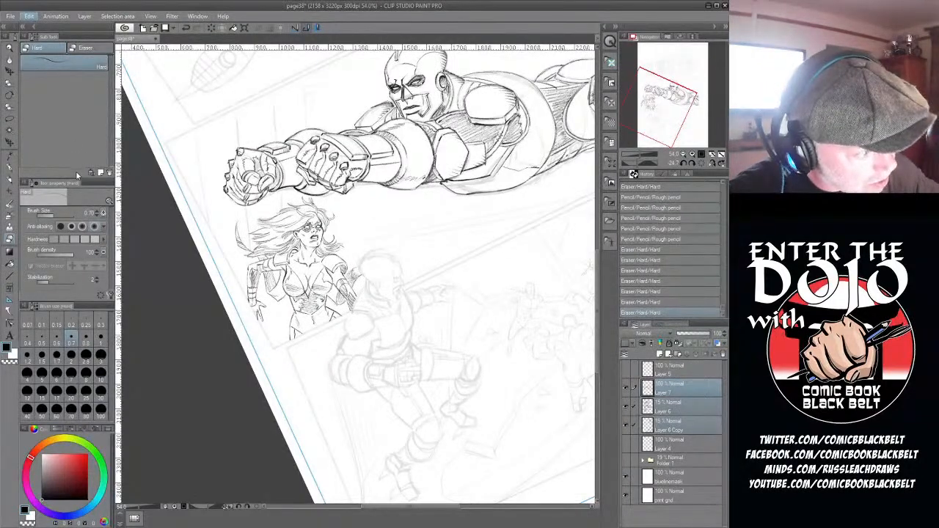
left_click(191, 229)
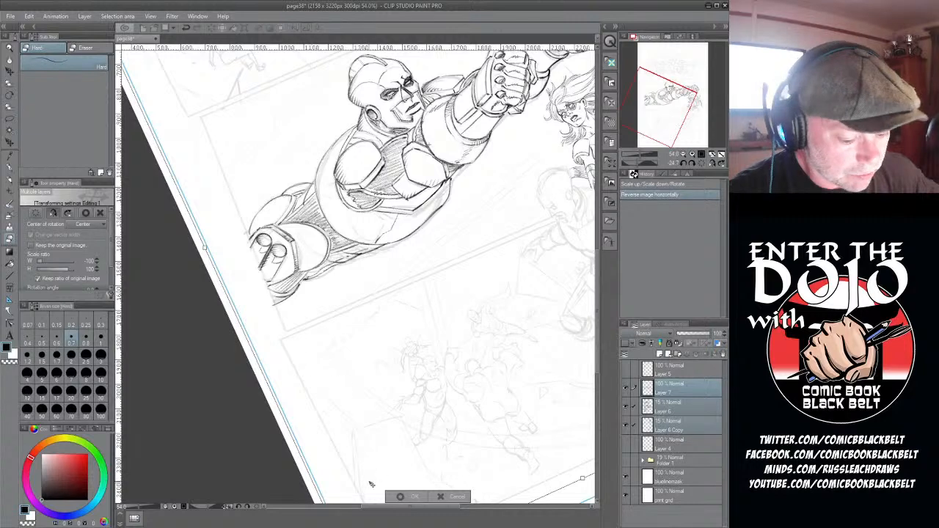
left_click(413, 498)
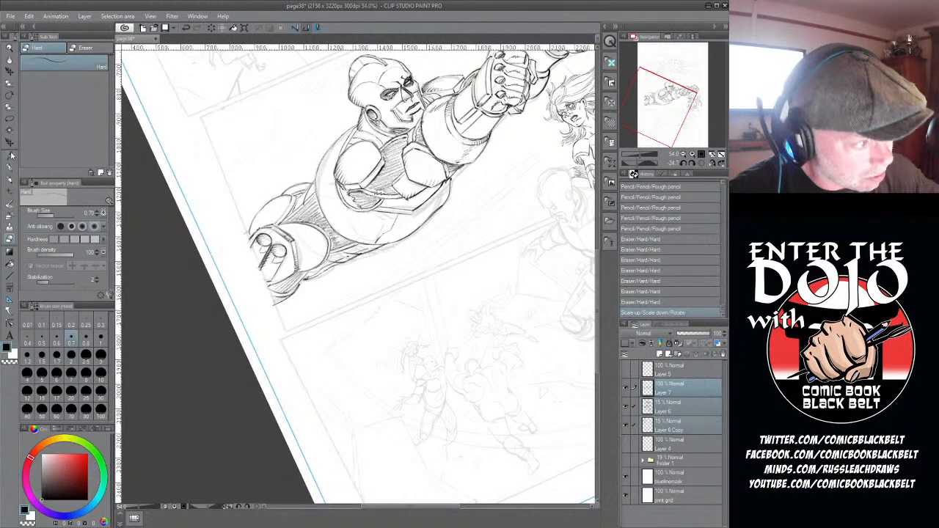
- Straighten the rotated canvas, touch up the woman's mouth and chin with the rough pencil and hard eraser, and save the page
double_click(9, 96)
scroll(406, 249, "down", 2)
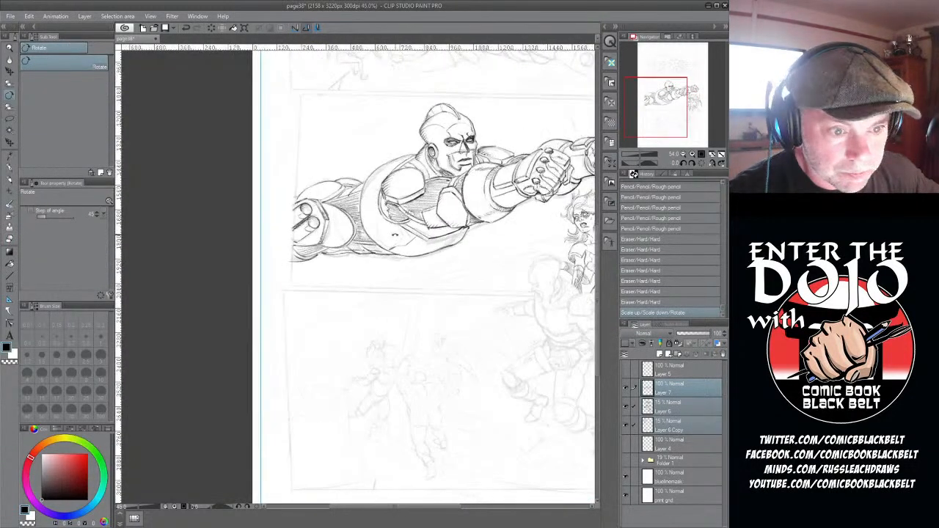
left_click_drag(423, 506, 475, 508)
scroll(357, 218, "up", 3)
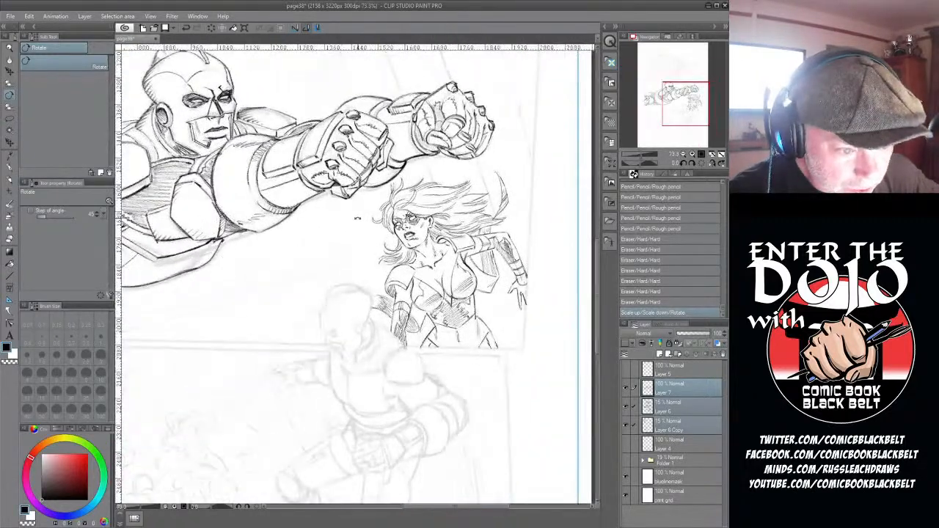
key("p")
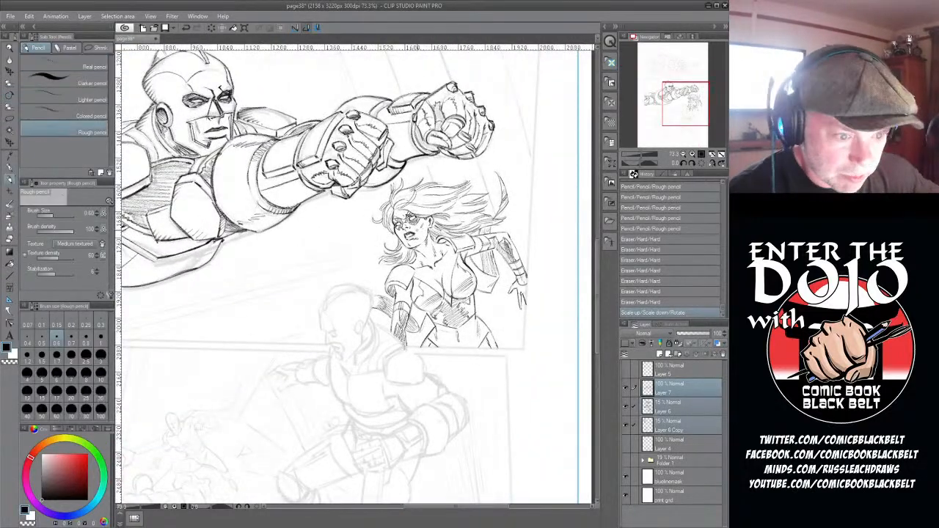
left_click_drag(407, 234, 412, 238)
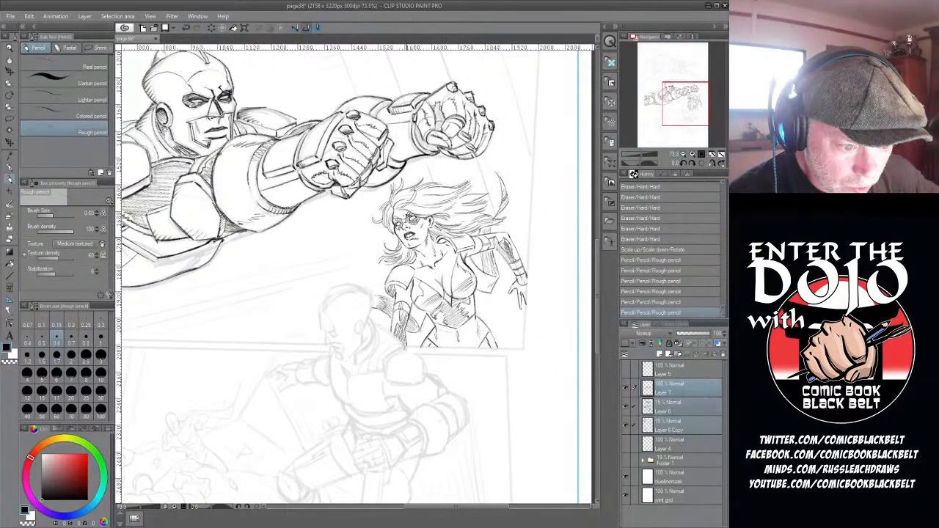
left_click_drag(408, 237, 411, 238)
left_click(9, 239)
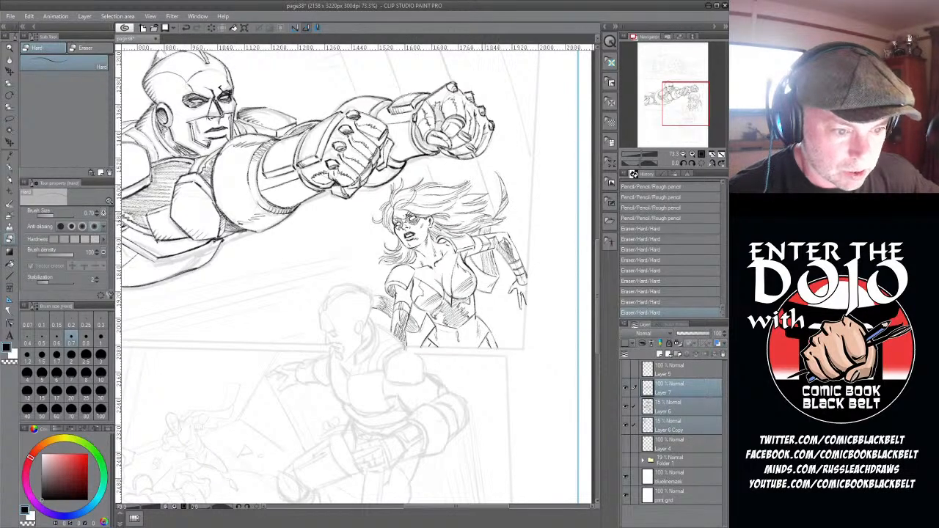
scroll(483, 221, "down", 3)
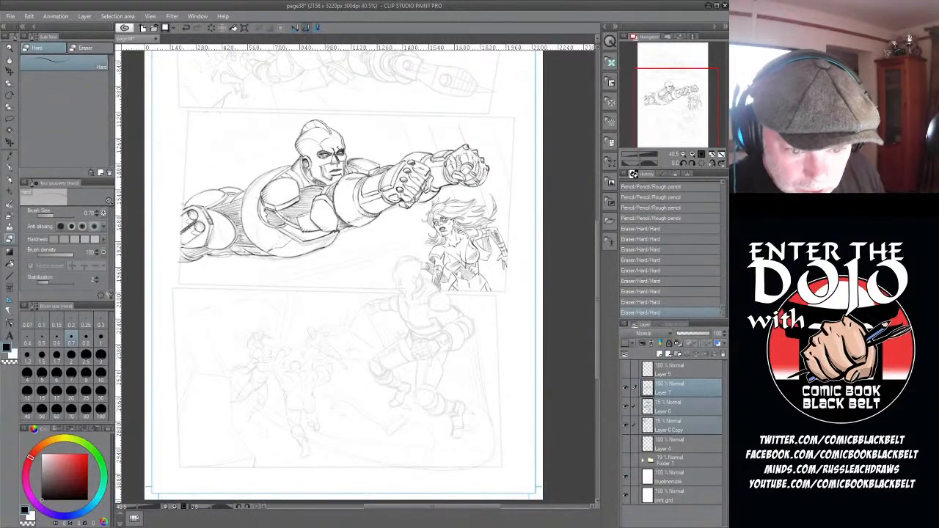
key("ctrl+s")
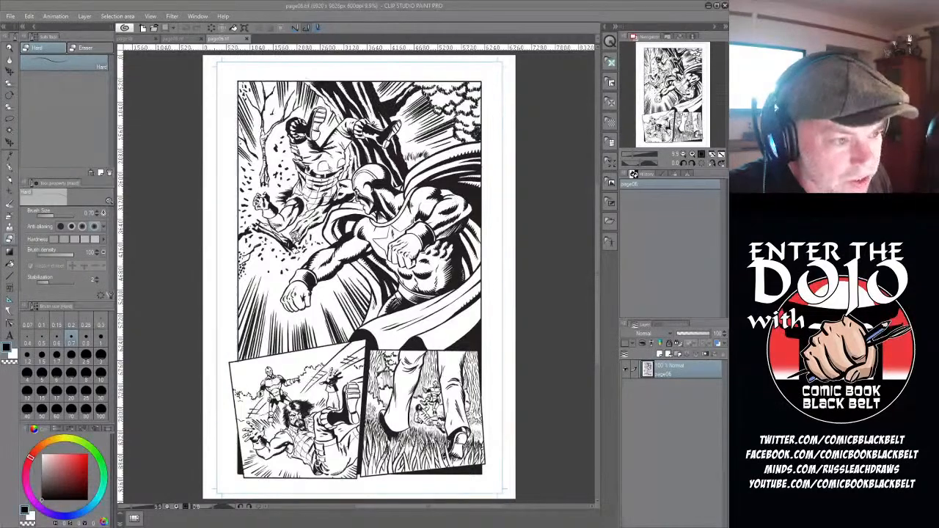
- Review the inked panels of page05 up close, from the upper forest fight to the lower row
left_click(191, 40)
scroll(311, 140, "up", 5)
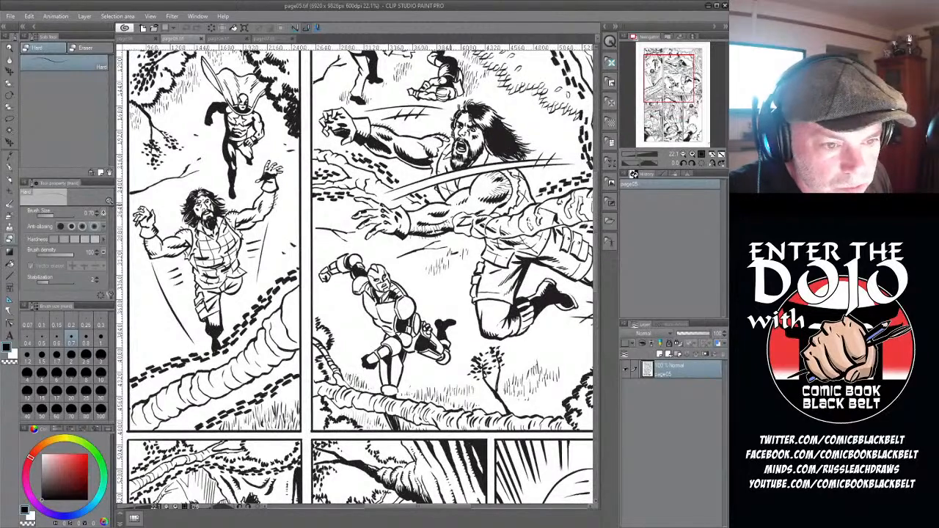
scroll(459, 214, "down", 2)
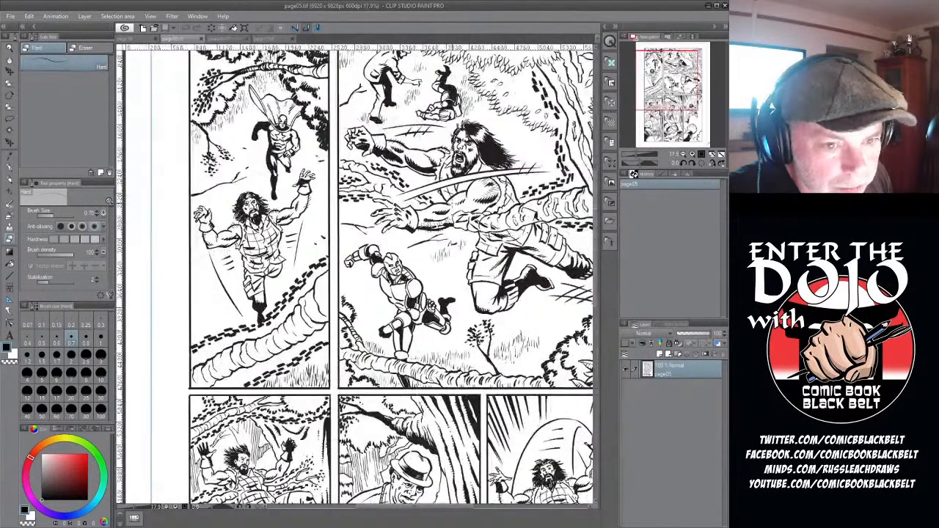
scroll(369, 260, "down", 2)
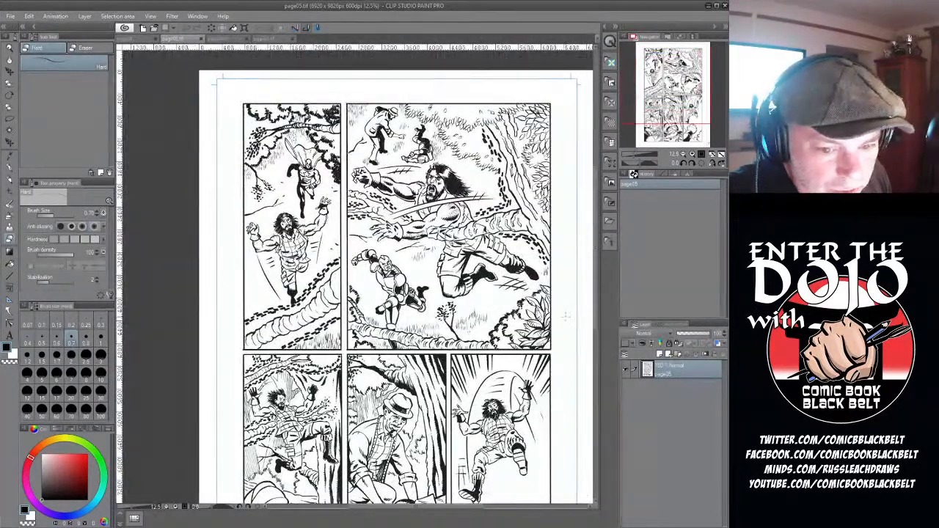
left_click_drag(597, 317, 597, 365)
scroll(453, 347, "up", 5)
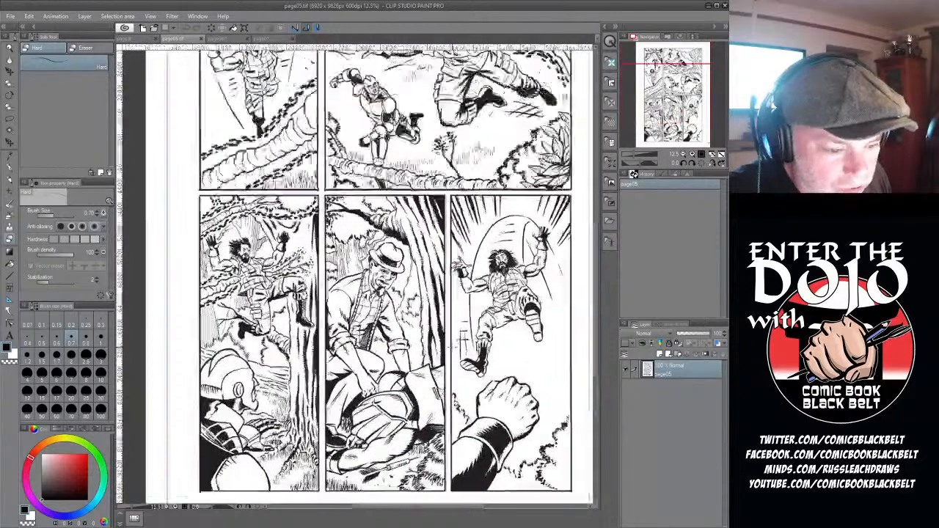
scroll(356, 275, "down", 1)
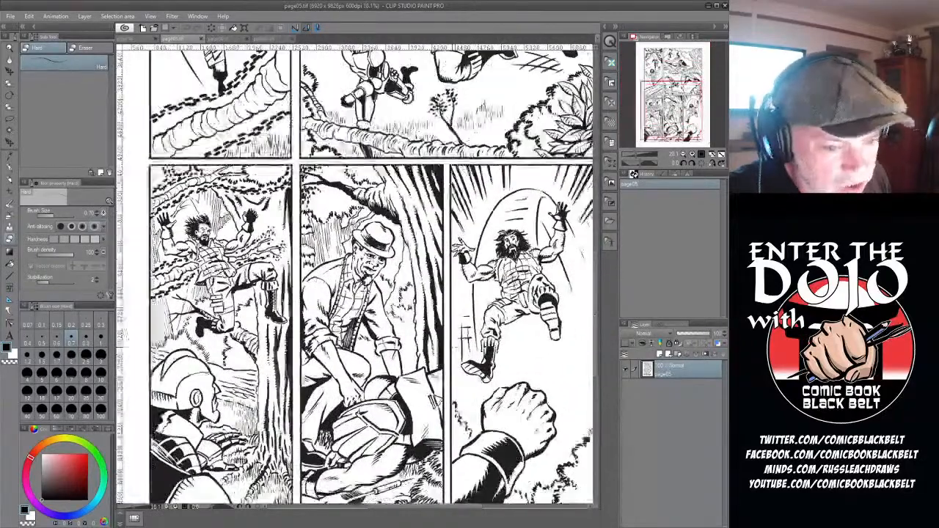
scroll(356, 275, "down", 1)
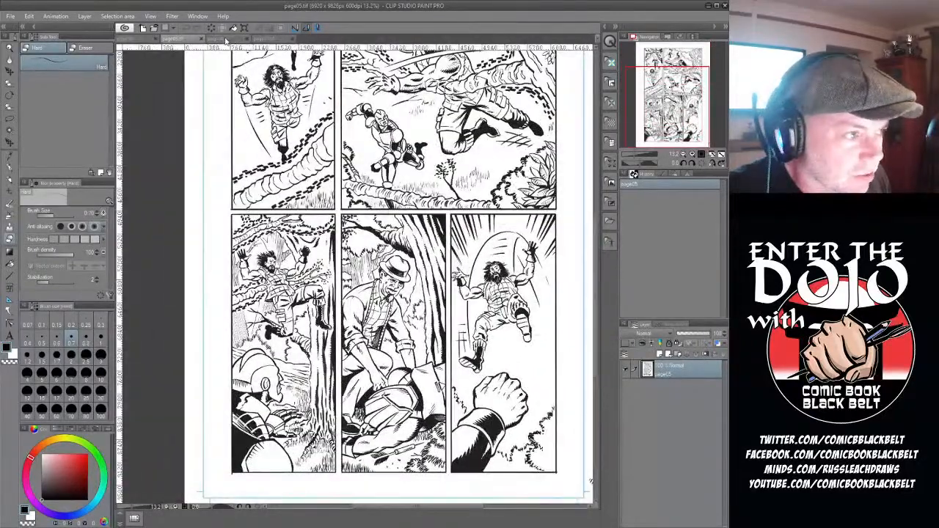
- Examine the inked page06, from the large caped figure down to the two lower panels
left_click(227, 40)
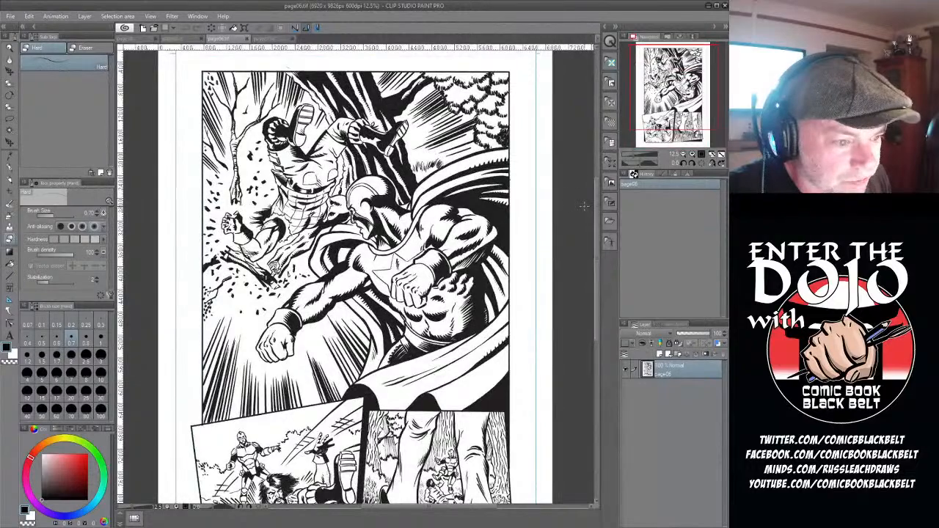
scroll(429, 220, "up", 1)
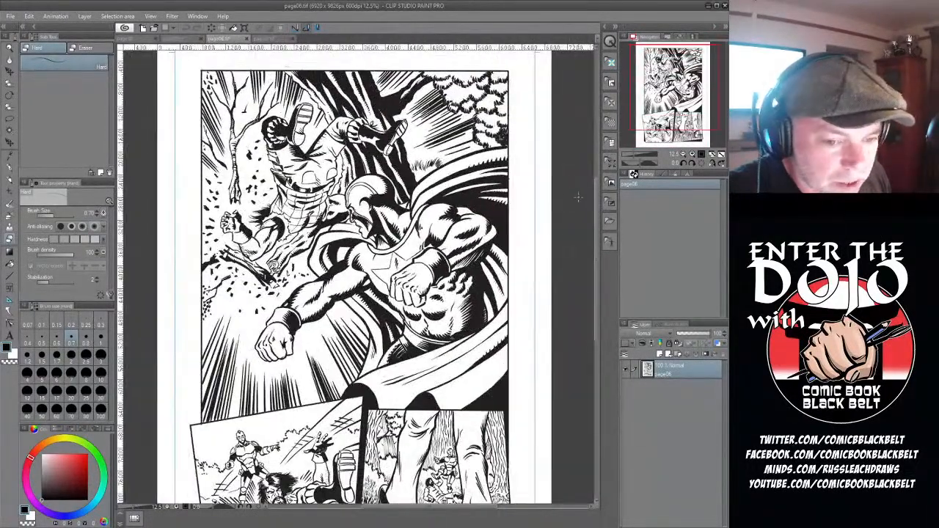
left_click_drag(597, 231, 600, 303)
scroll(341, 259, "up", 5)
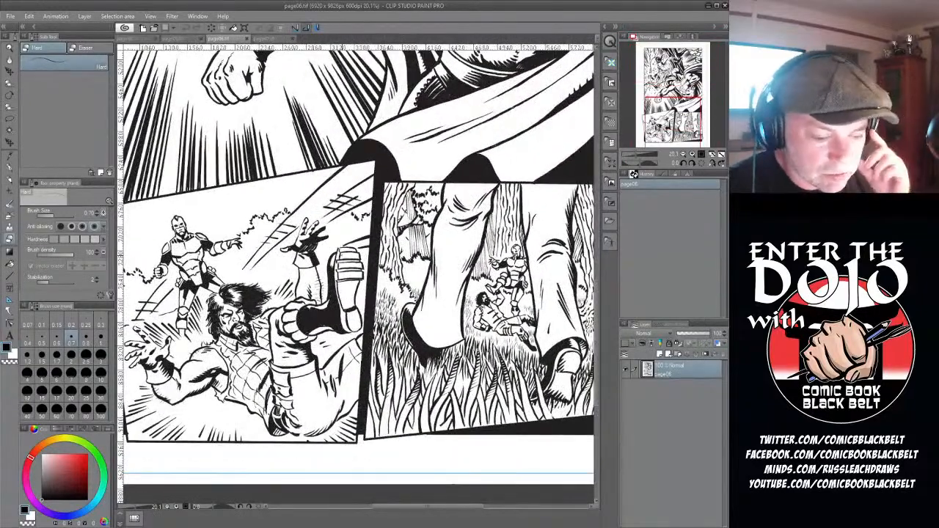
scroll(342, 257, "down", 2)
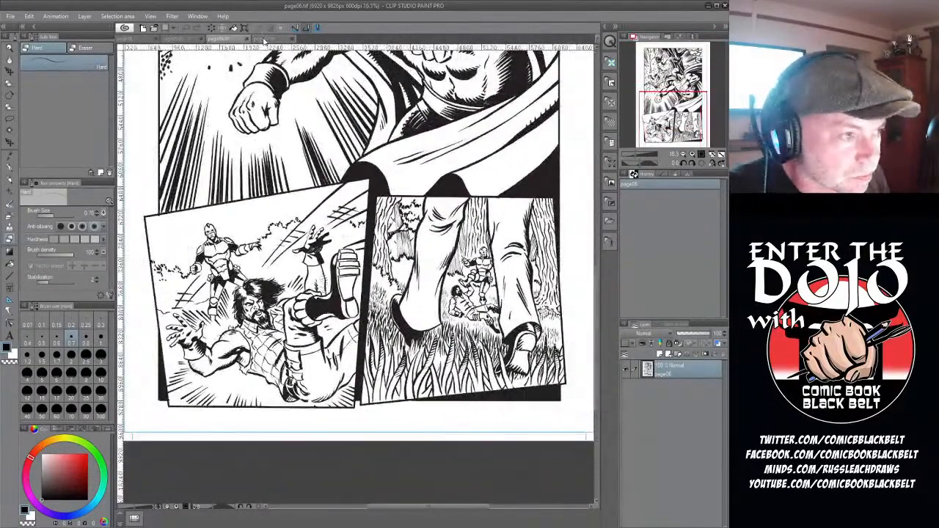
- Examine the inked page07, from the giant's panel down to the close-up of the eyes, and finish on the whole page
left_click(265, 39)
scroll(337, 123, "up", 2)
scroll(415, 110, "up", 3)
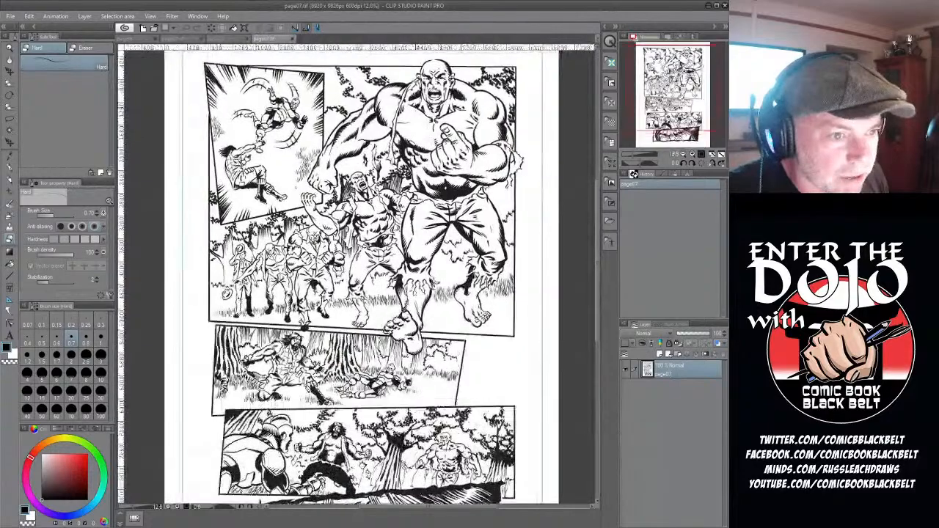
scroll(400, 110, "up", 2)
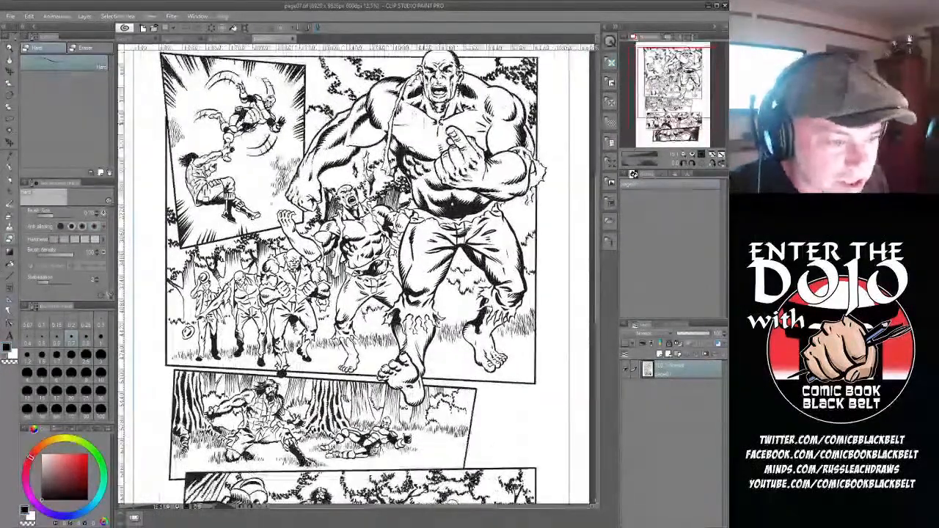
scroll(396, 96, "up", 2)
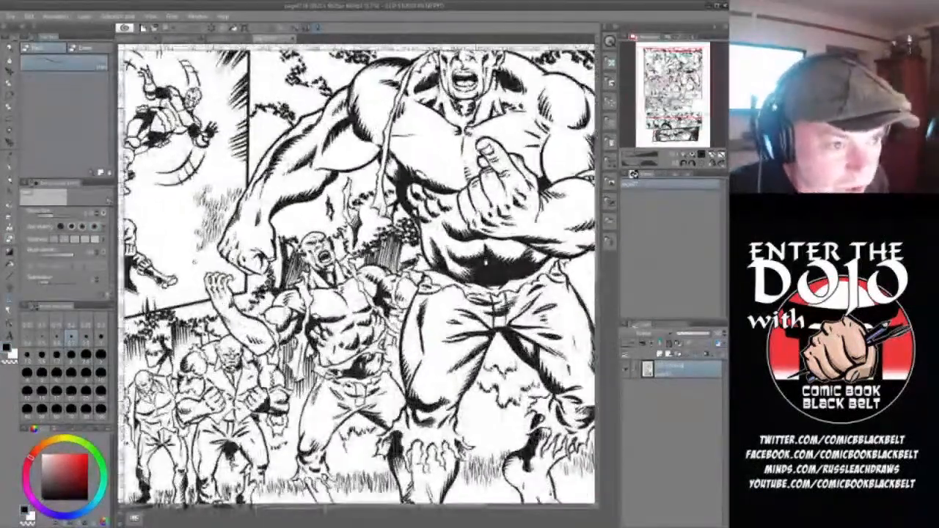
left_click_drag(599, 251, 599, 329)
scroll(374, 163, "down", 3)
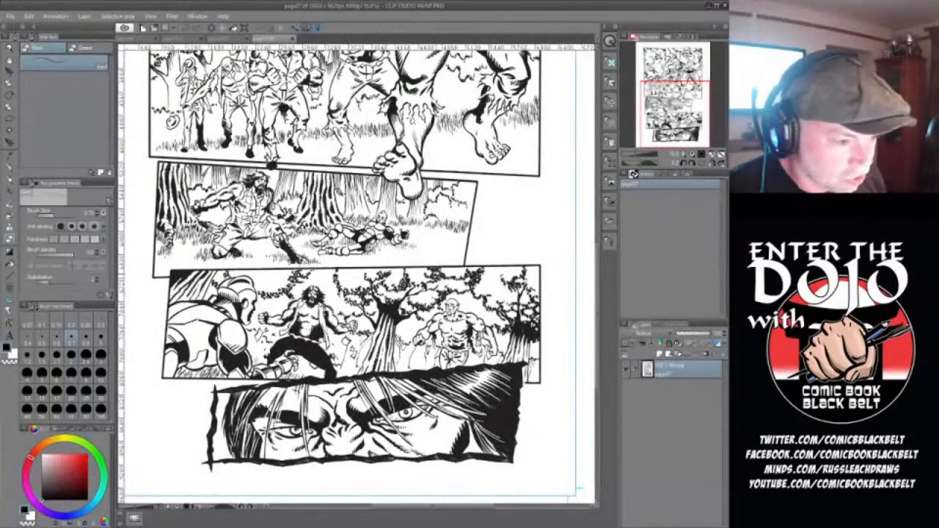
scroll(413, 169, "down", 3)
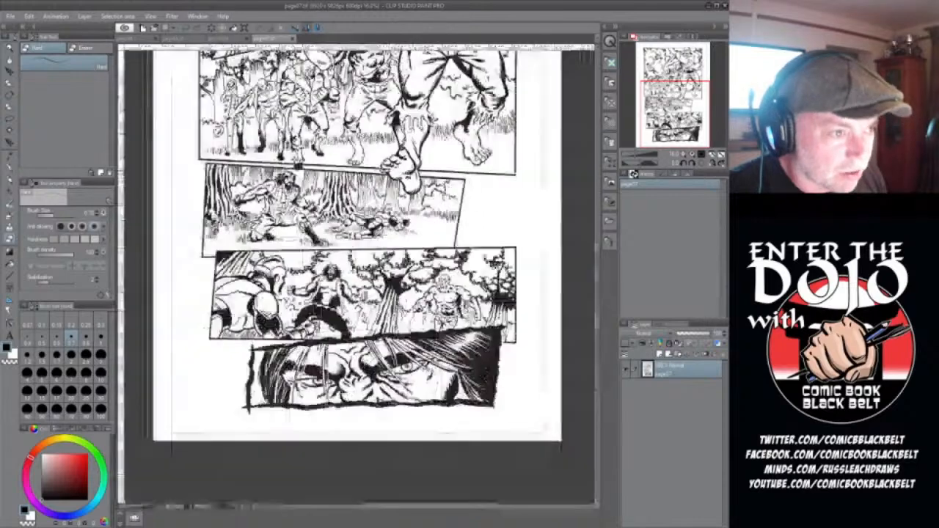
left_click_drag(598, 323, 604, 273)
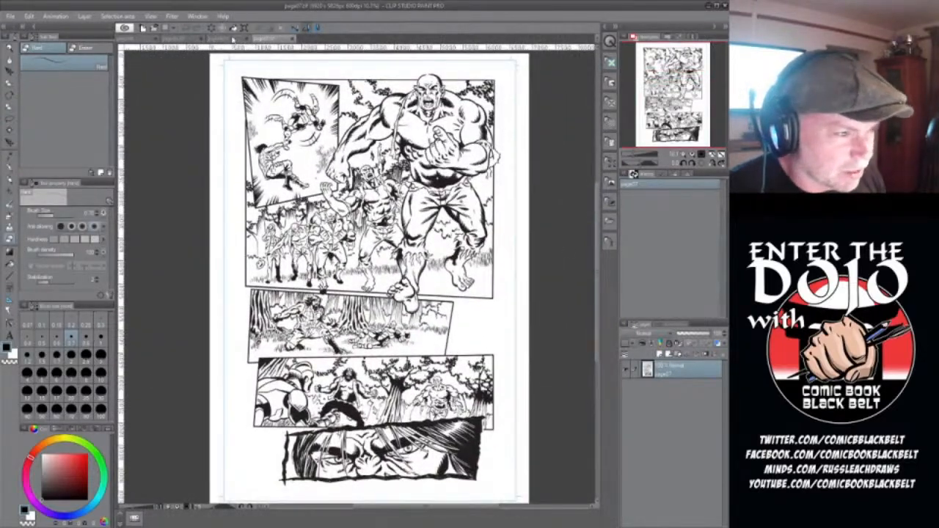
- Compare the inked pages by going back through page06 and page05 and returning to page07
left_click(229, 39)
left_click(188, 39)
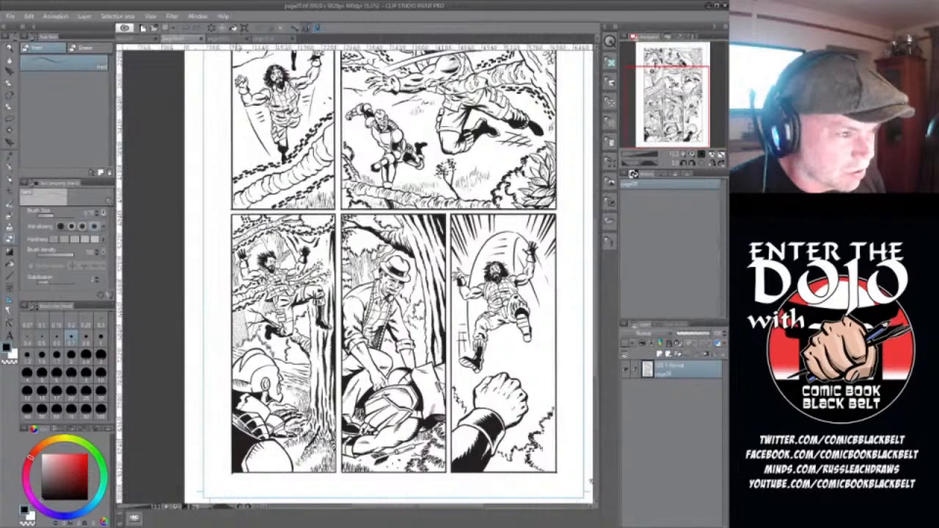
left_click(236, 40)
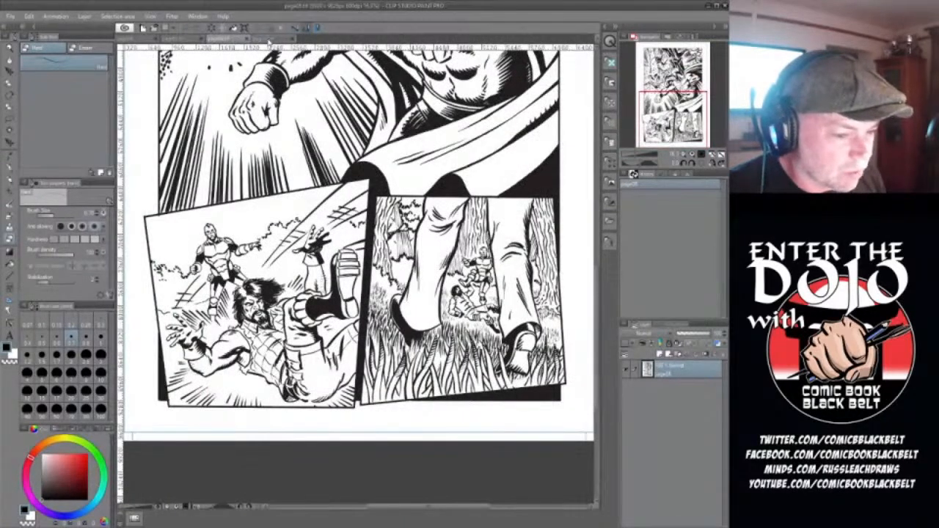
left_click(271, 39)
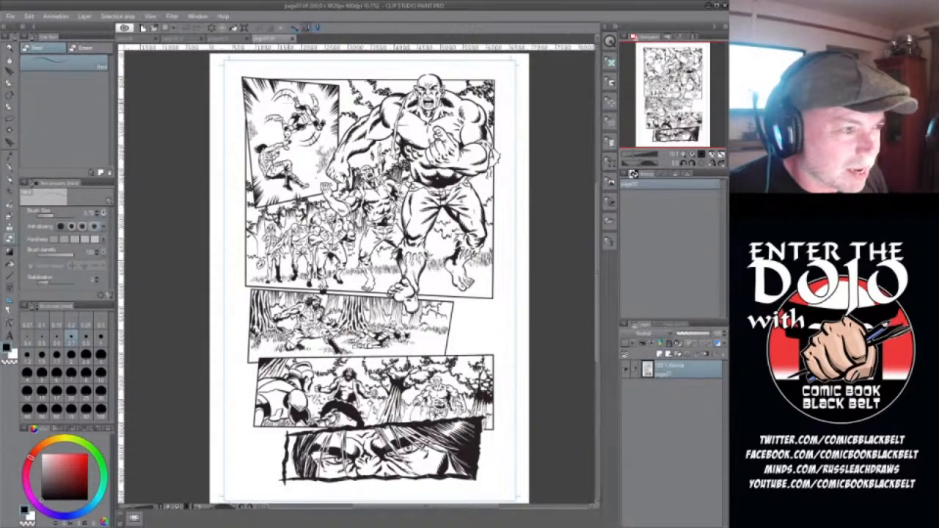
left_click(272, 40)
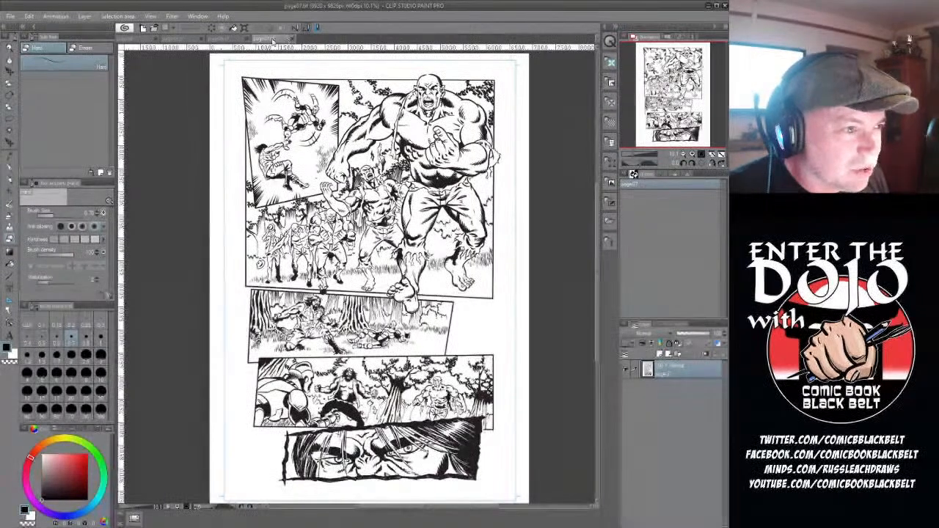
- Close page07, page06 and page05 to return to the page38 pencils
left_click(291, 40)
left_click(247, 39)
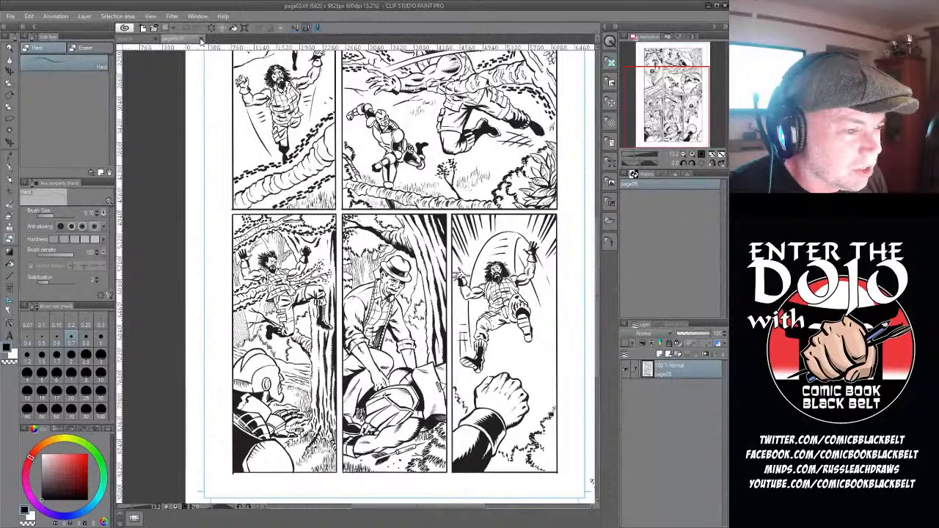
left_click(201, 40)
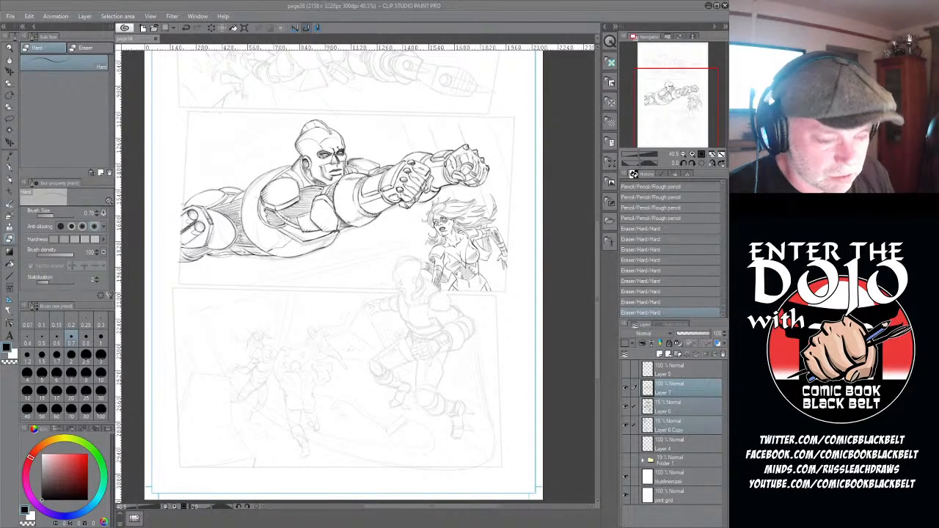
- Draw the crouching figure's eye, nose, mouth and jaw over the faded sketch with the Rough pencil at size 0.8
scroll(433, 230, "up", 2)
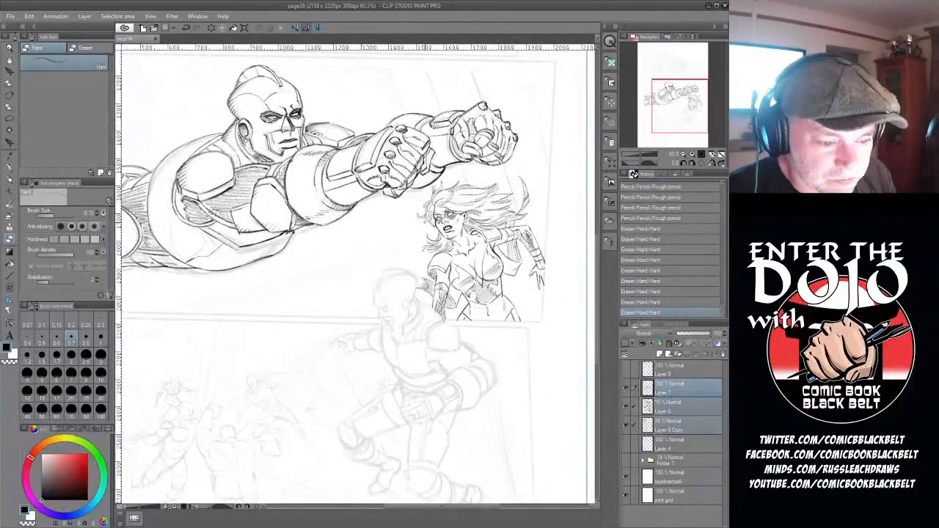
scroll(429, 230, "down", 2)
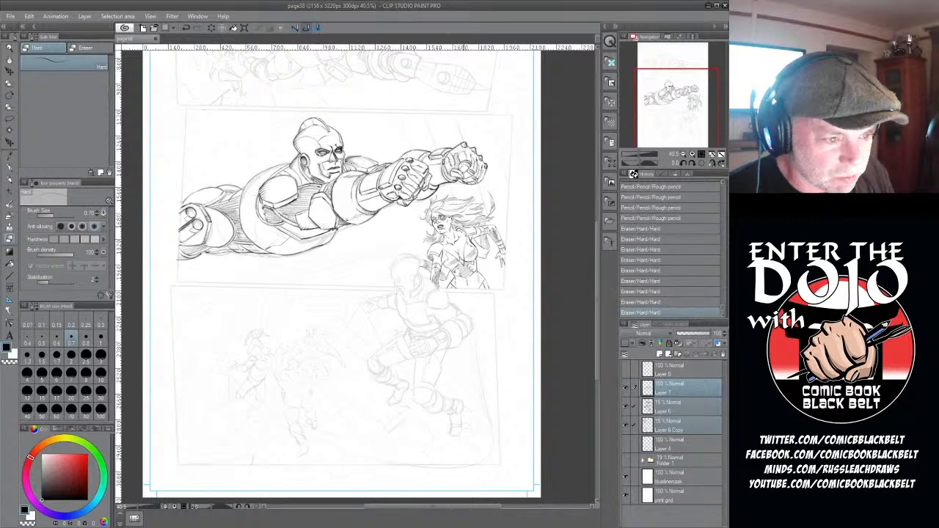
scroll(450, 320, "up", 3)
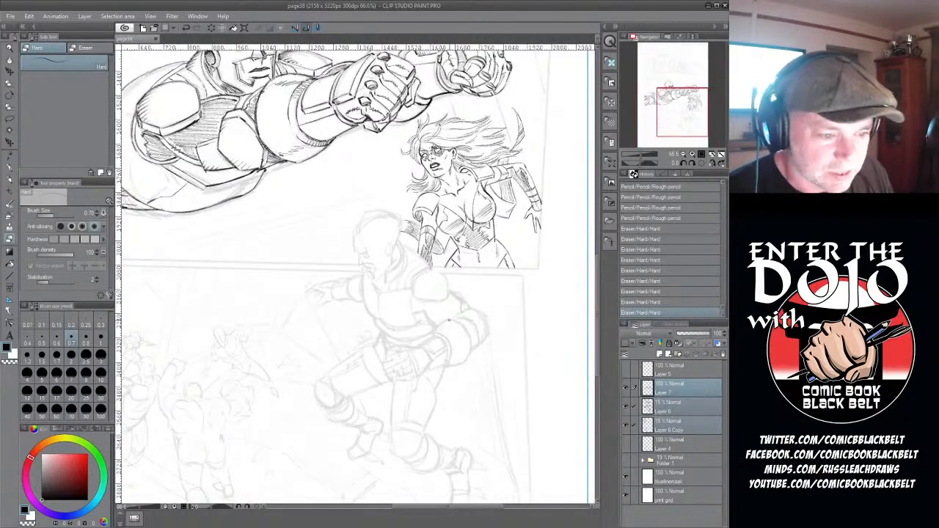
left_click_drag(596, 263, 597, 276)
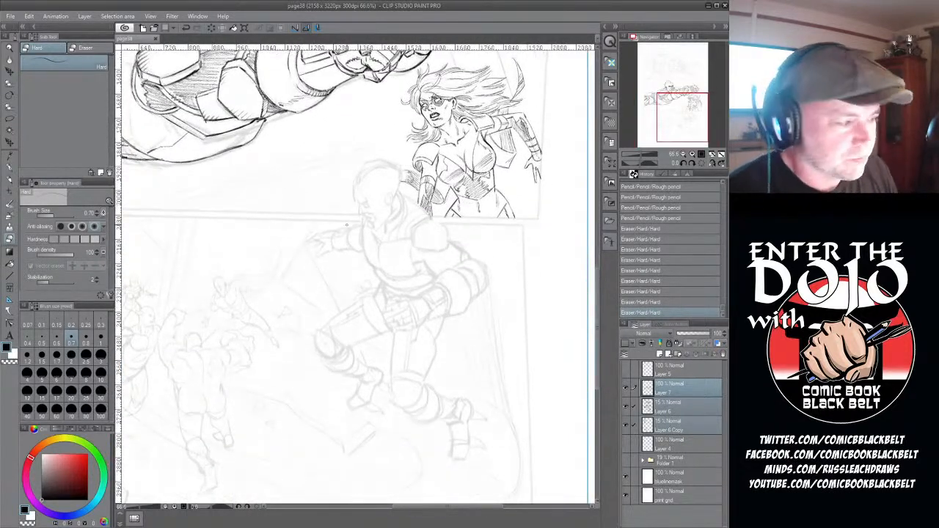
left_click(11, 181)
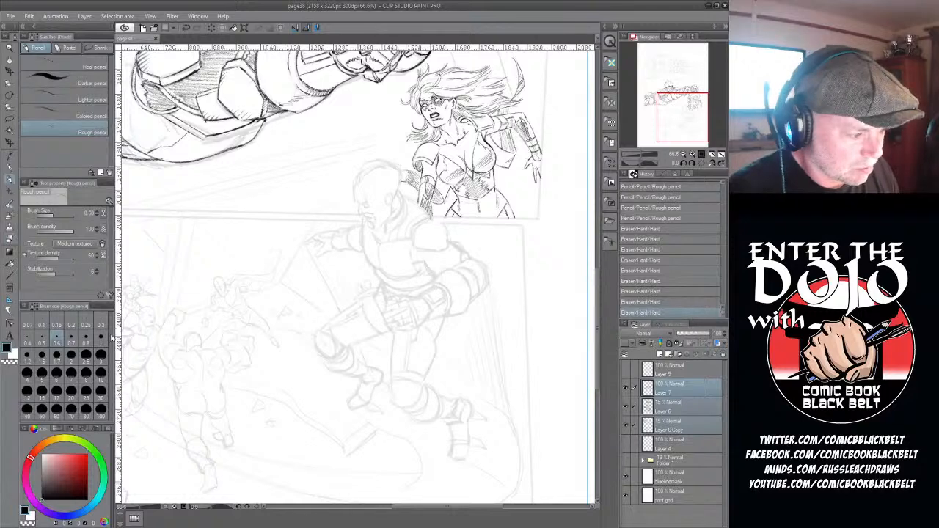
left_click(85, 338)
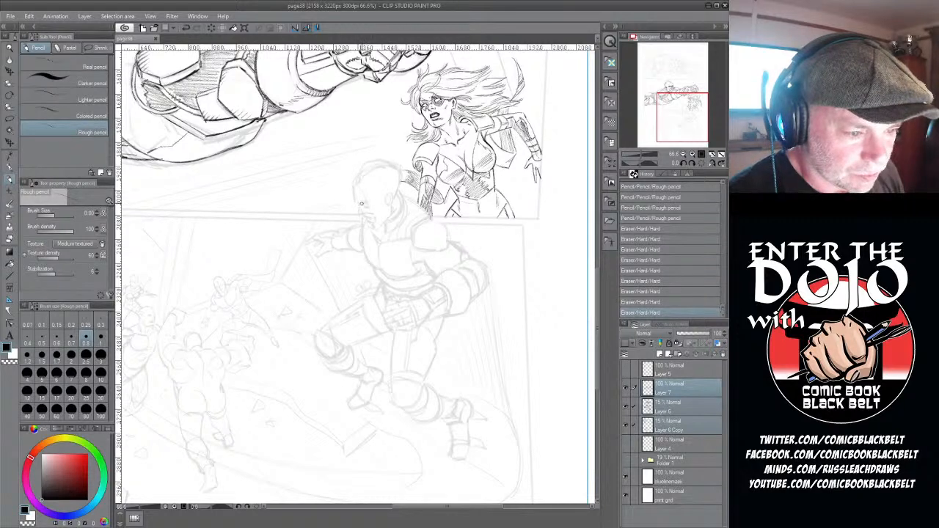
mouse_move(361, 205)
left_mouse_down()
mouse_move(371, 207)
mouse_move(358, 210)
mouse_move(367, 208)
mouse_move(363, 216)
mouse_move(366, 208)
left_mouse_up()
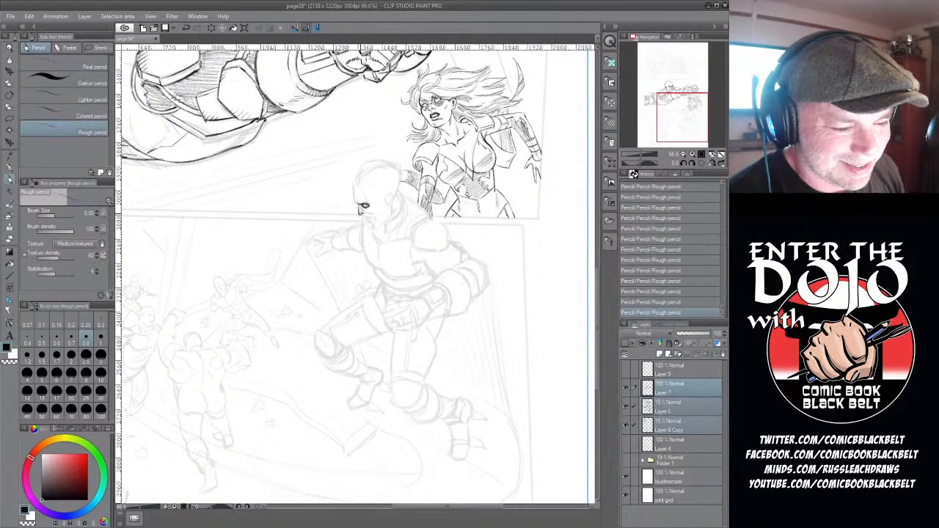
left_click_drag(365, 212, 375, 220)
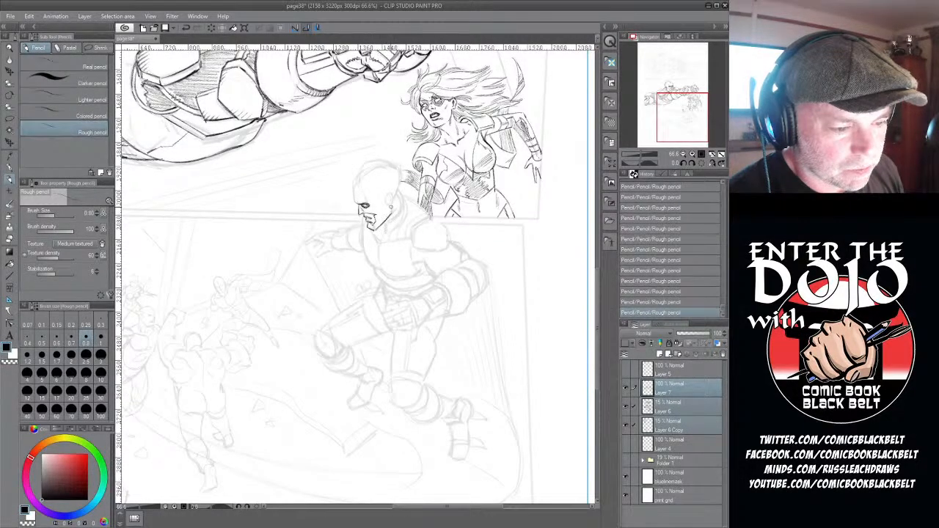
- Draw the crouching figure's ear piece and domed helmet, and erase the lines inside the ear piece with the Hard eraser
mouse_move(386, 201)
left_mouse_down()
mouse_move(392, 192)
mouse_move(391, 204)
left_mouse_up()
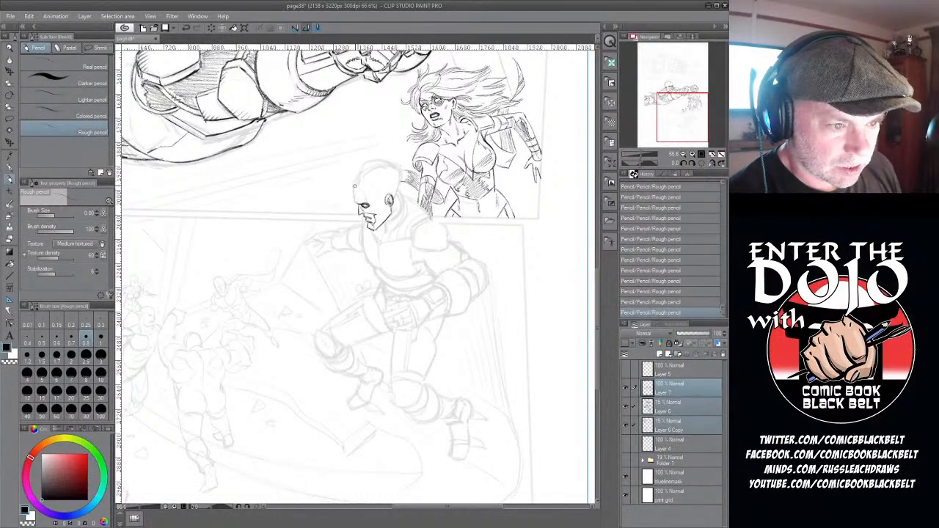
mouse_move(355, 185)
left_mouse_down()
mouse_move(369, 163)
mouse_move(394, 164)
mouse_move(361, 172)
mouse_move(371, 162)
mouse_move(390, 166)
mouse_move(351, 190)
mouse_move(351, 202)
mouse_move(353, 192)
mouse_move(367, 201)
mouse_move(397, 176)
mouse_move(401, 192)
mouse_move(382, 207)
left_mouse_up()
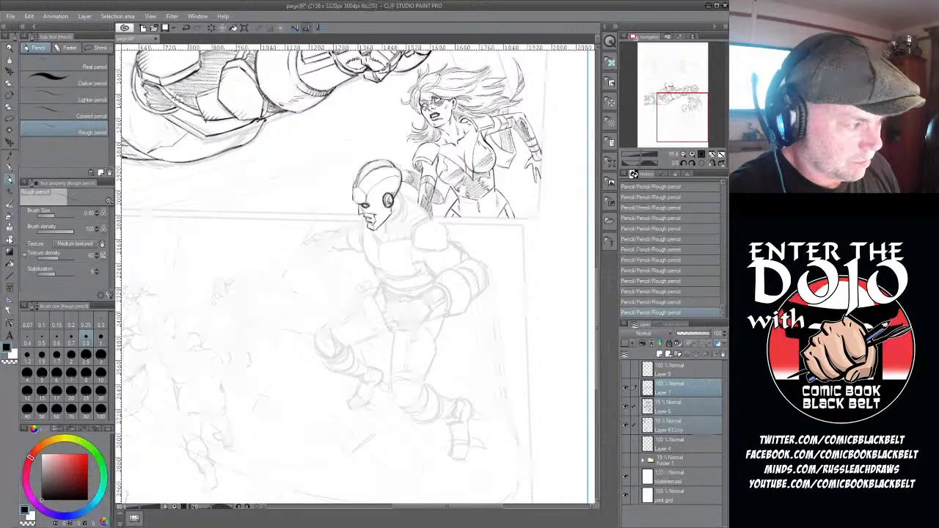
left_click(9, 238)
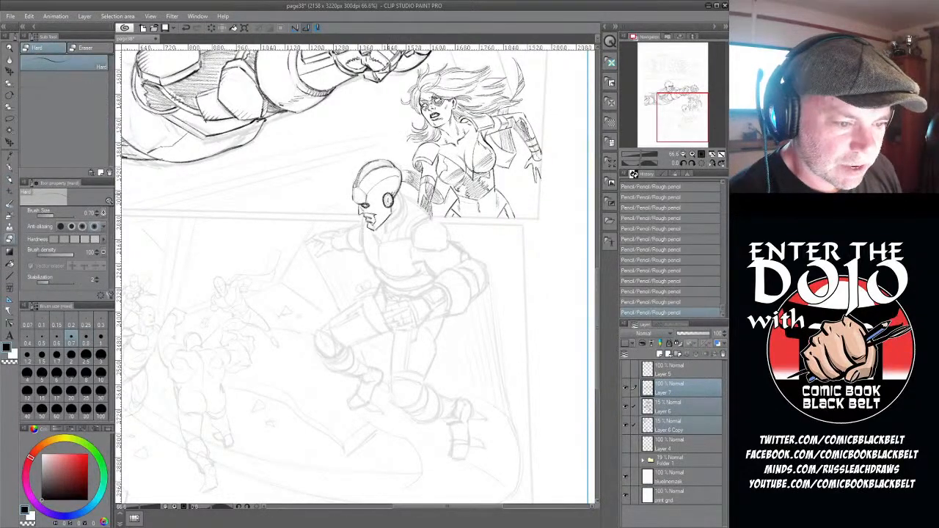
left_click_drag(391, 193, 387, 199)
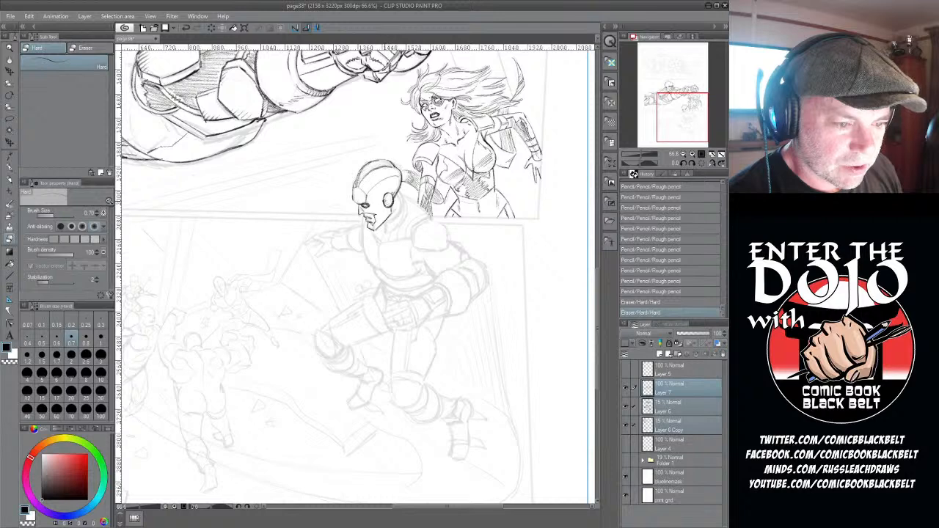
left_click_drag(390, 193, 386, 199)
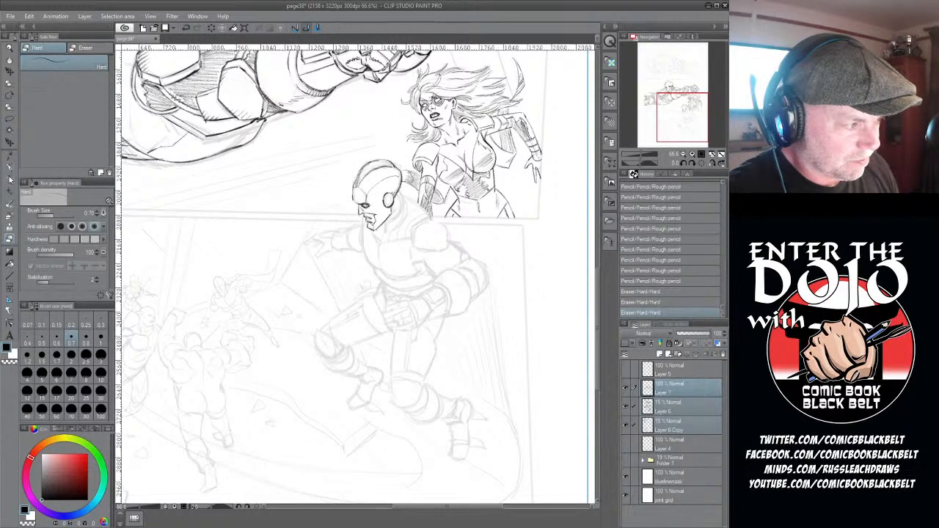
- Redraw the ear piece detail with the Rough pencil, darken the eye area, and add the lines behind the jaw
left_click(9, 180)
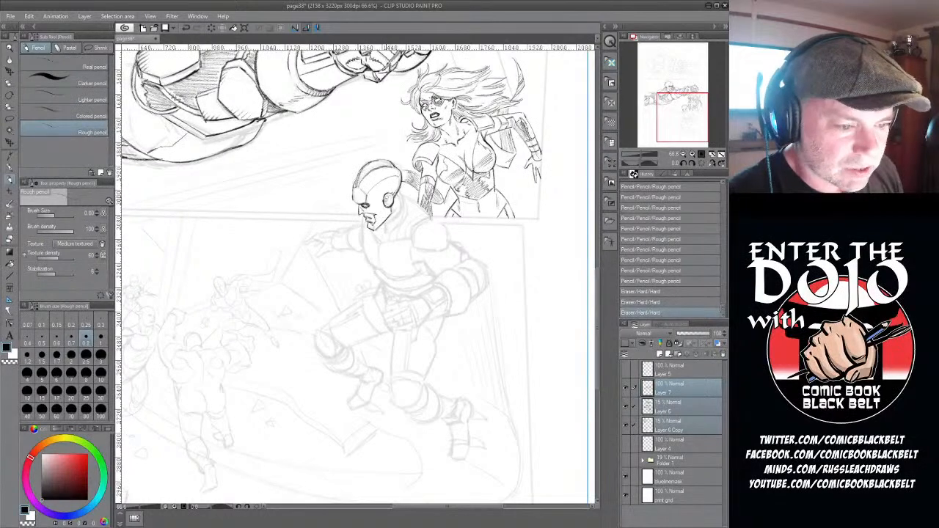
mouse_move(387, 194)
left_mouse_down()
mouse_move(393, 206)
mouse_move(358, 206)
mouse_move(372, 204)
left_mouse_up()
left_click_drag(366, 206, 372, 201)
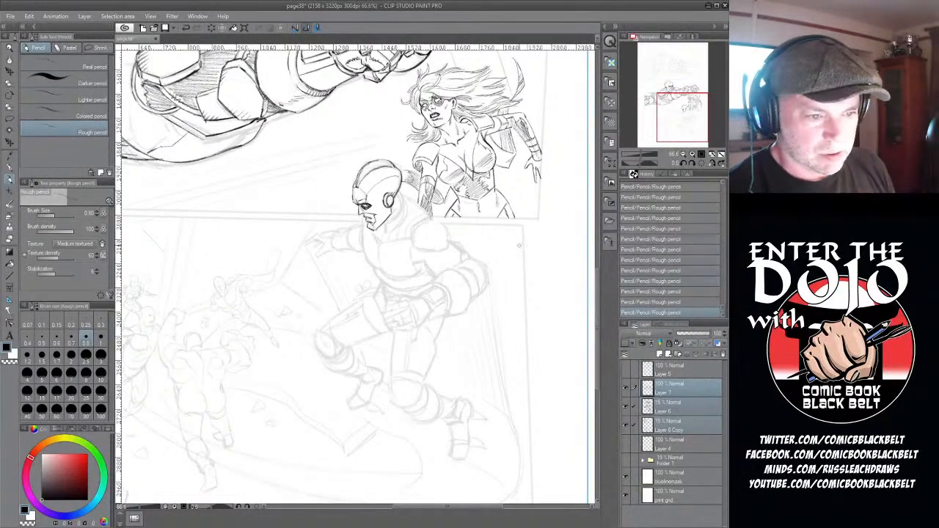
left_click_drag(401, 192, 395, 211)
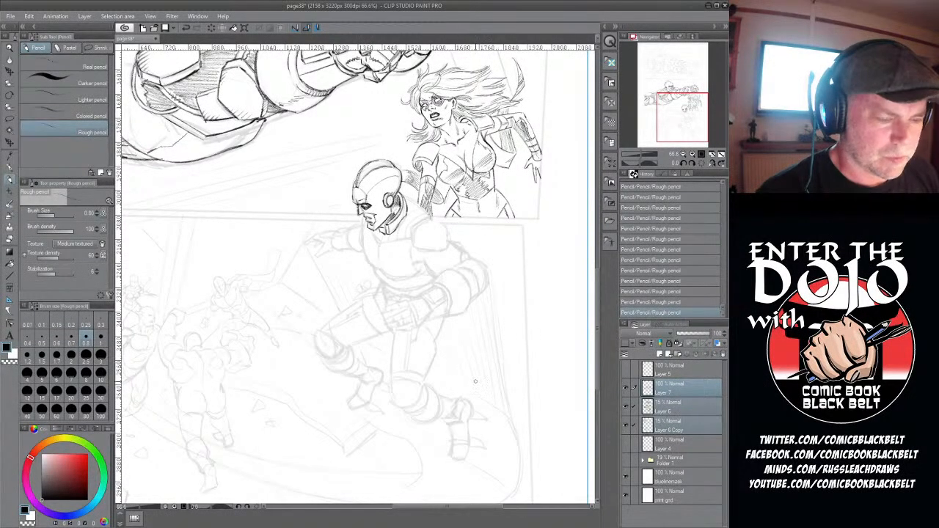
- Compare what Layer 6 Copy and Layer 6 contribute to the page by hiding and showing each layer
scroll(519, 173, "down", 3)
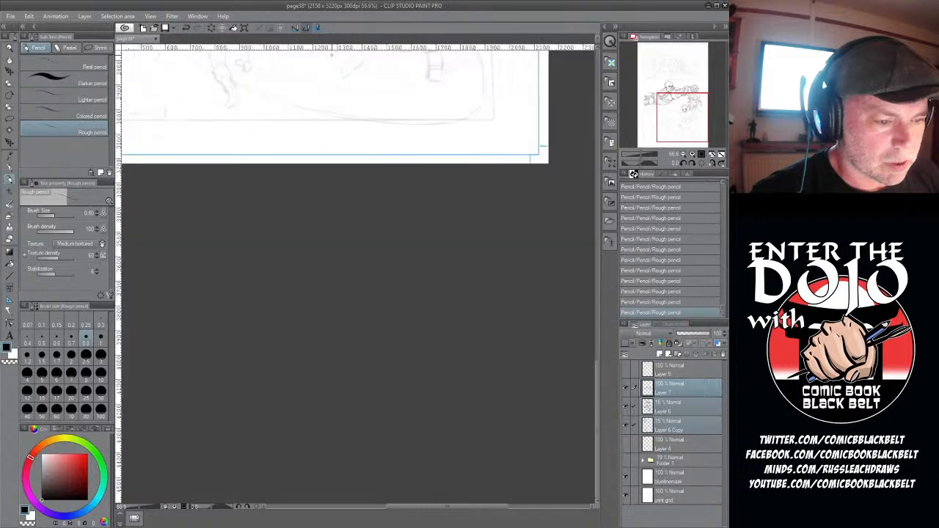
scroll(265, 140, "down", 2)
left_click_drag(434, 505, 401, 511)
left_click_drag(598, 353, 605, 222)
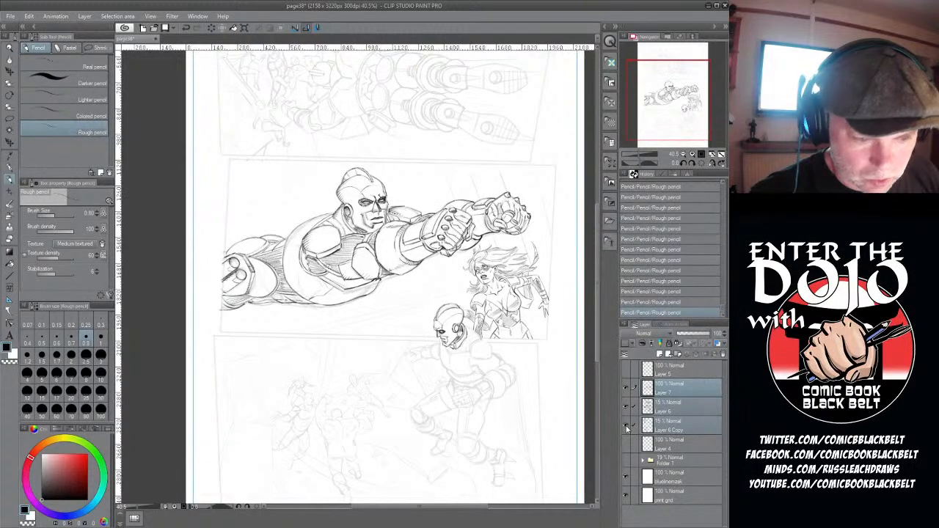
left_click(625, 426)
left_click(626, 427)
left_click(627, 407)
left_click(627, 408)
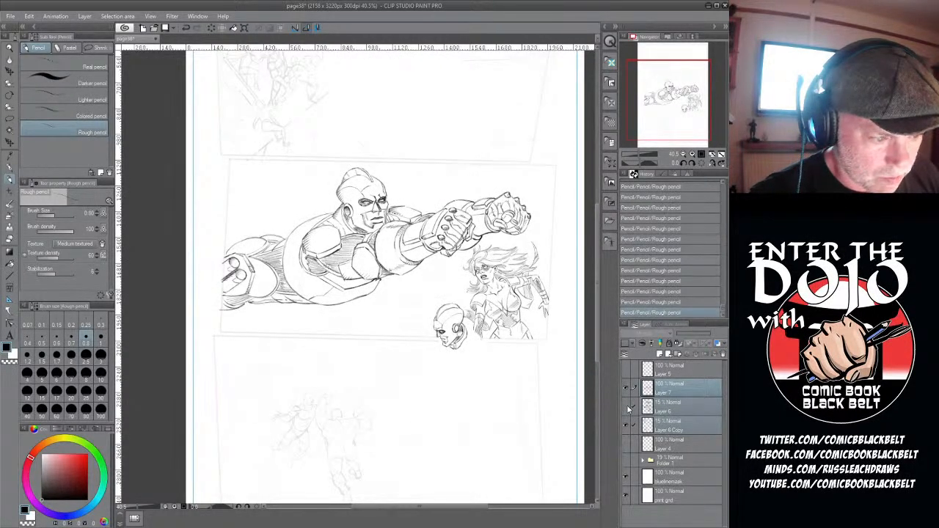
left_click(627, 409)
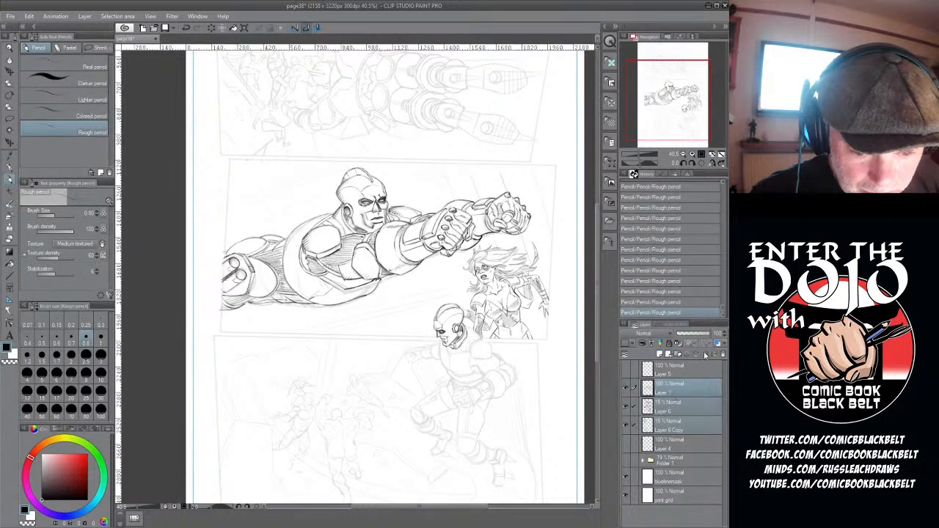
- Try the blue layer color on Layer 7, Layer 6 and Layer 6 Copy, and return them to black
left_click(721, 345)
left_click(721, 345)
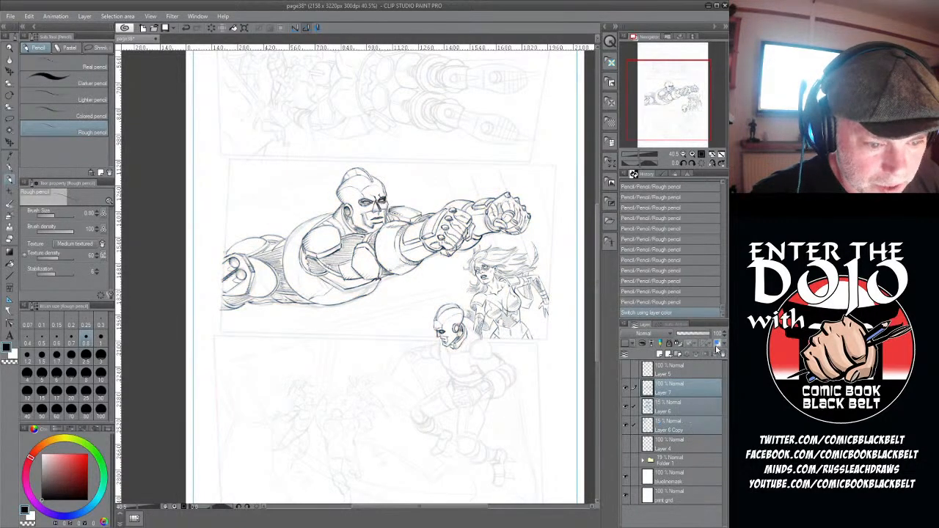
left_click(719, 345)
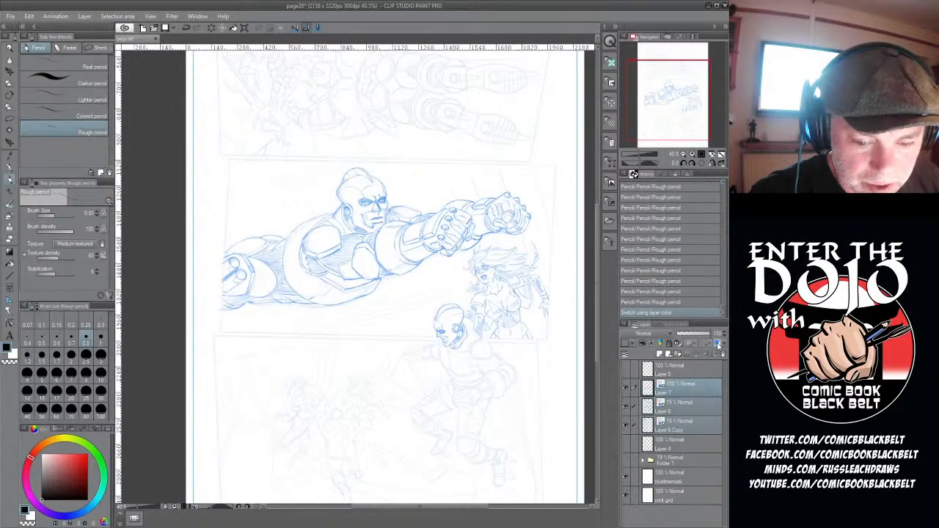
left_click(719, 344)
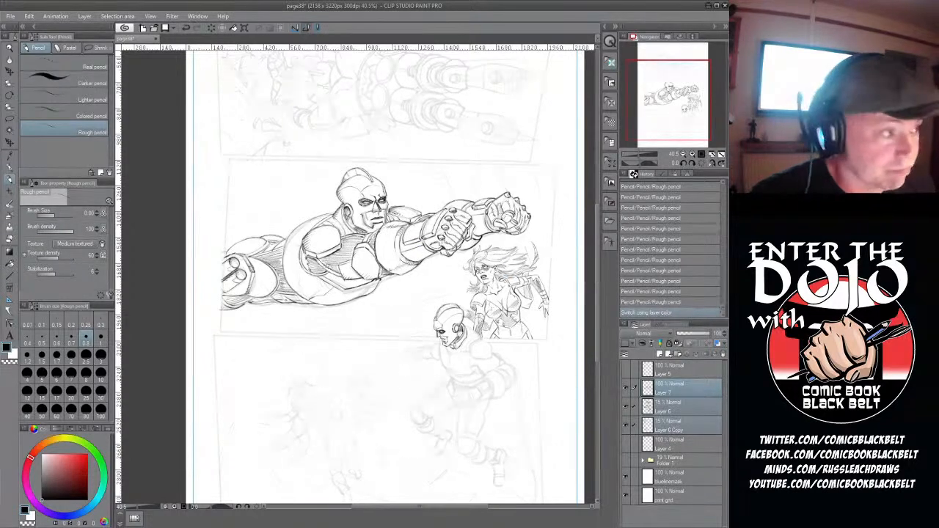
- Save the page38 pencils
key("ctrl+s")
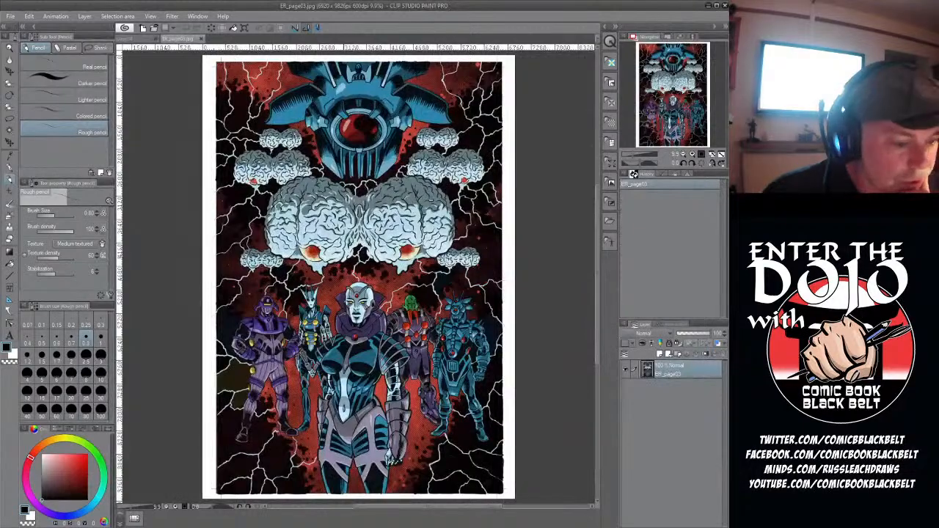
- Examine the colored ER_page03, from the brains down to the row of armored figures, and return to a wider view
scroll(359, 279, "up", 4)
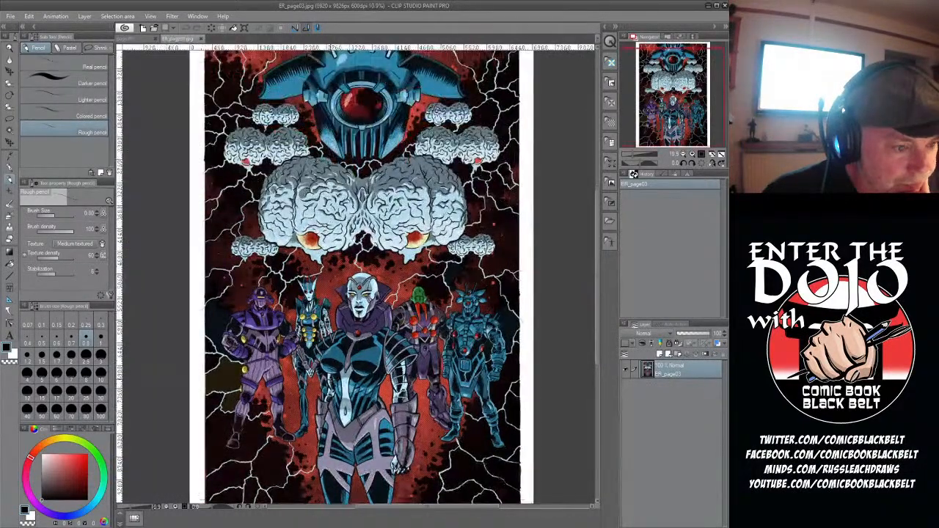
scroll(359, 279, "up", 3)
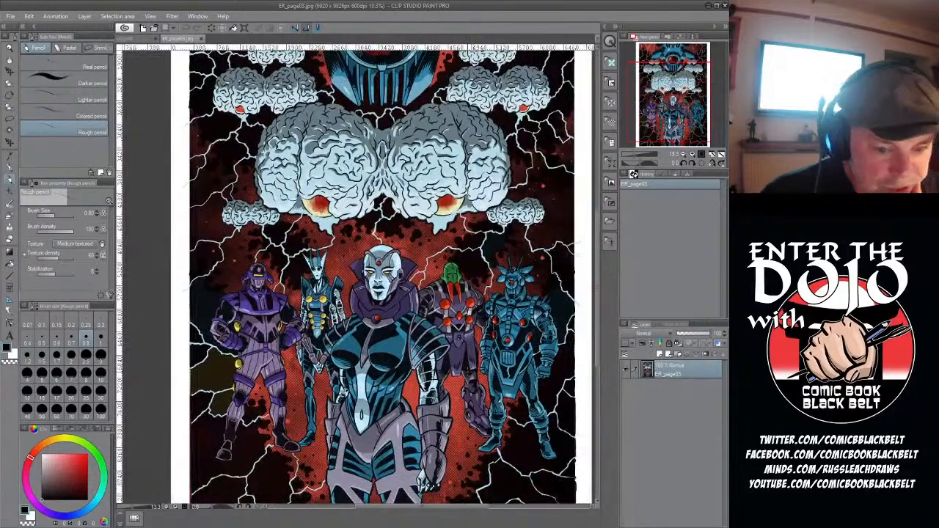
mouse_move(598, 286)
left_mouse_down()
mouse_move(597, 240)
mouse_move(597, 306)
mouse_move(597, 277)
left_mouse_up()
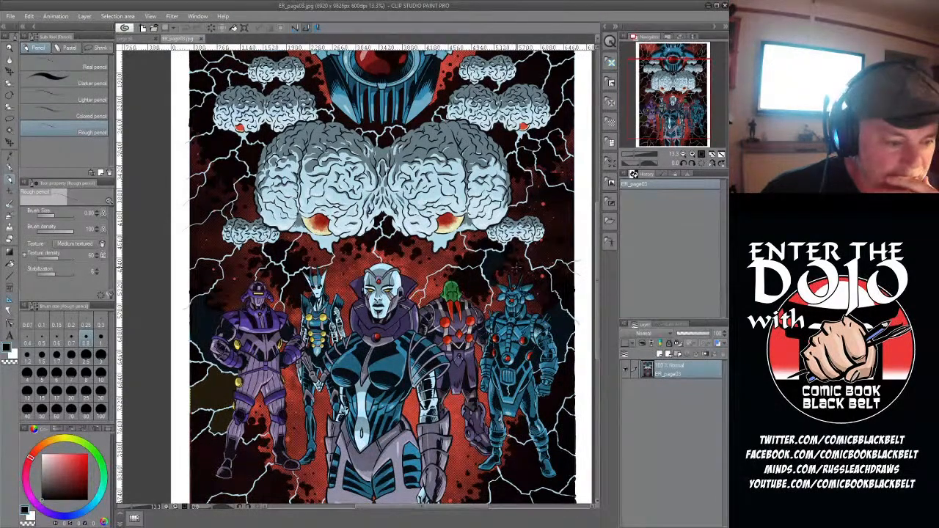
scroll(455, 433, "down", 1)
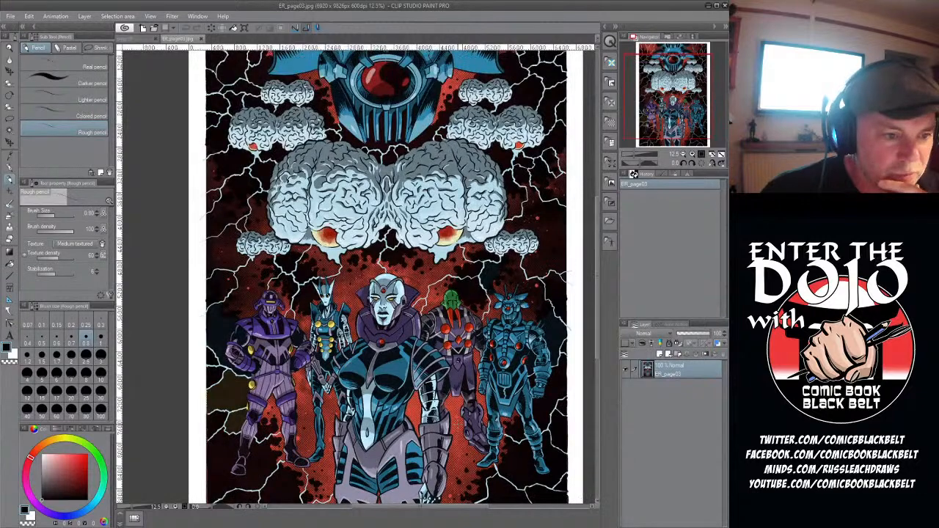
scroll(456, 433, "down", 2)
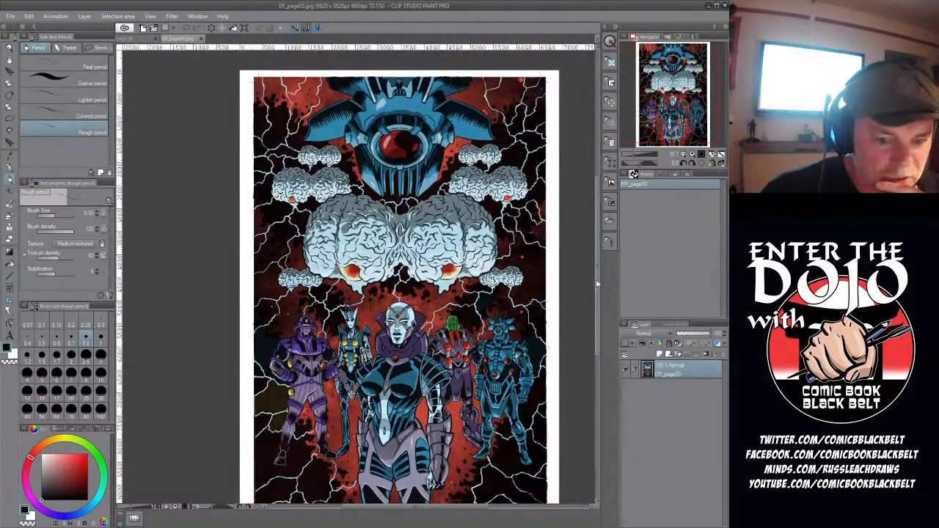
left_click_drag(597, 282, 597, 293)
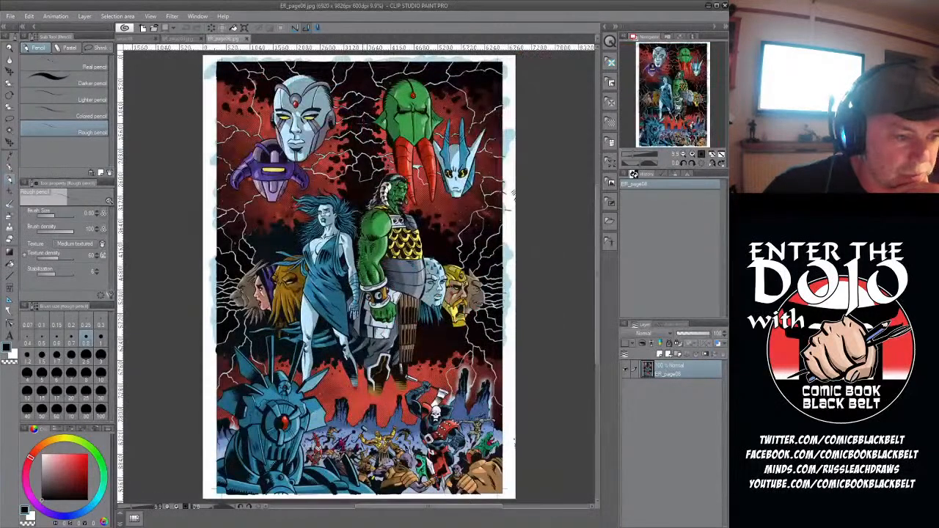
- Examine the colored ER_page06, from the floating heads and central pair down to the battle scene
scroll(353, 144, "up", 4)
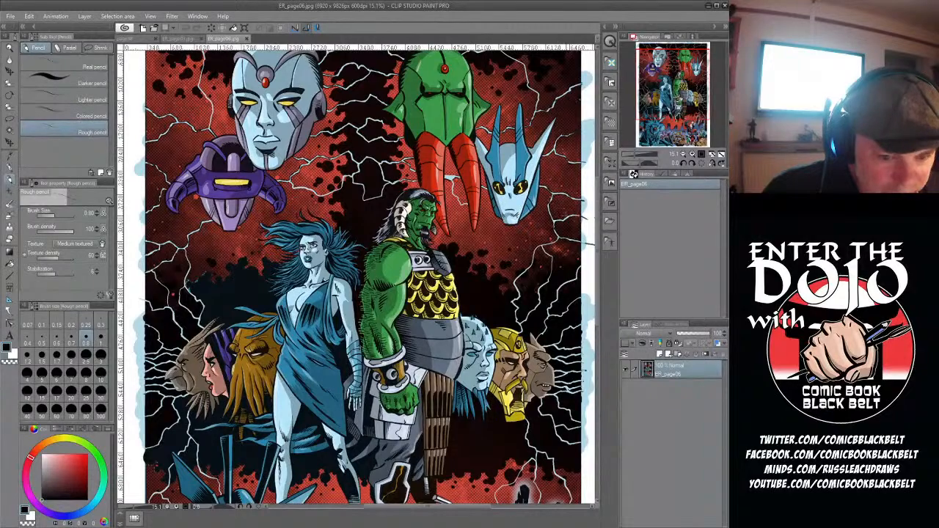
left_click_drag(598, 249, 606, 278)
scroll(450, 153, "down", 3)
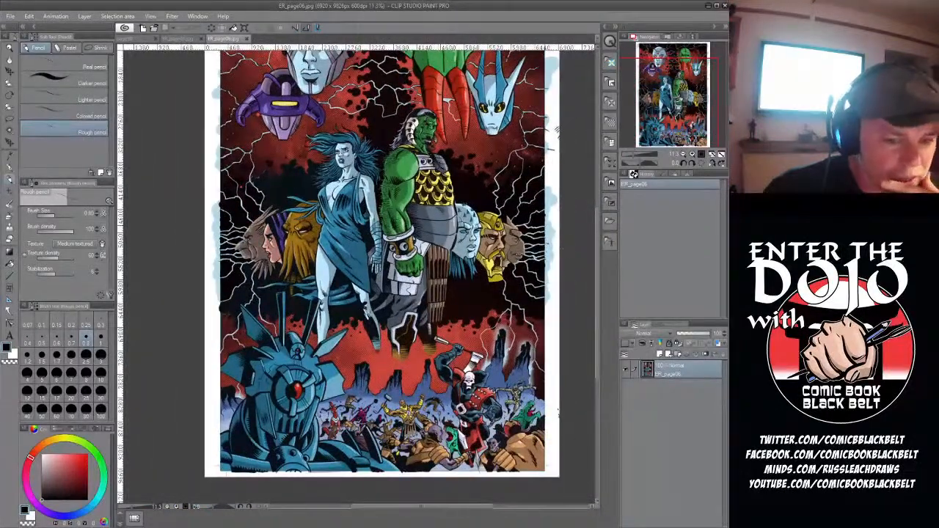
left_click_drag(598, 273, 597, 254)
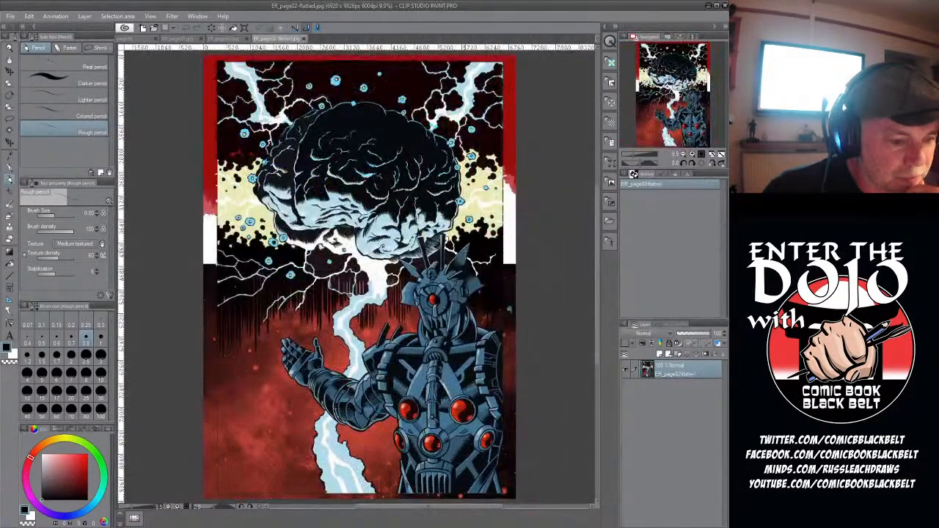
- Examine the colored ER_page02-flatted, comparing the large brain with the armored figure and red background below it
scroll(416, 284, "up", 4)
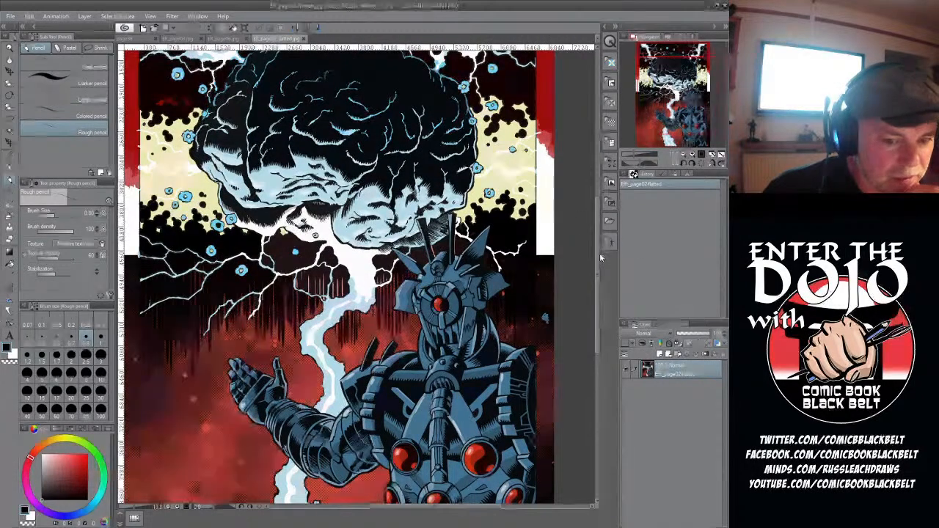
scroll(599, 252, "up", 2)
scroll(599, 254, "down", 5)
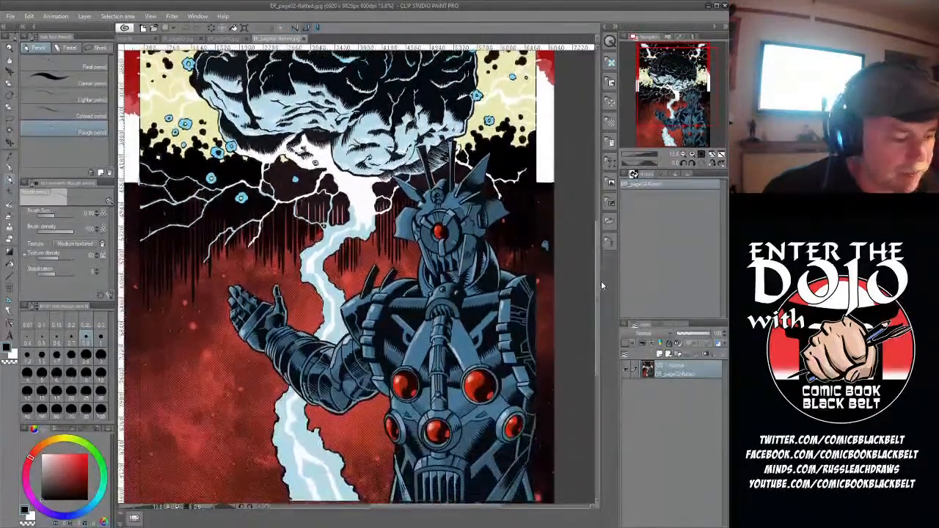
scroll(603, 289, "up", 3)
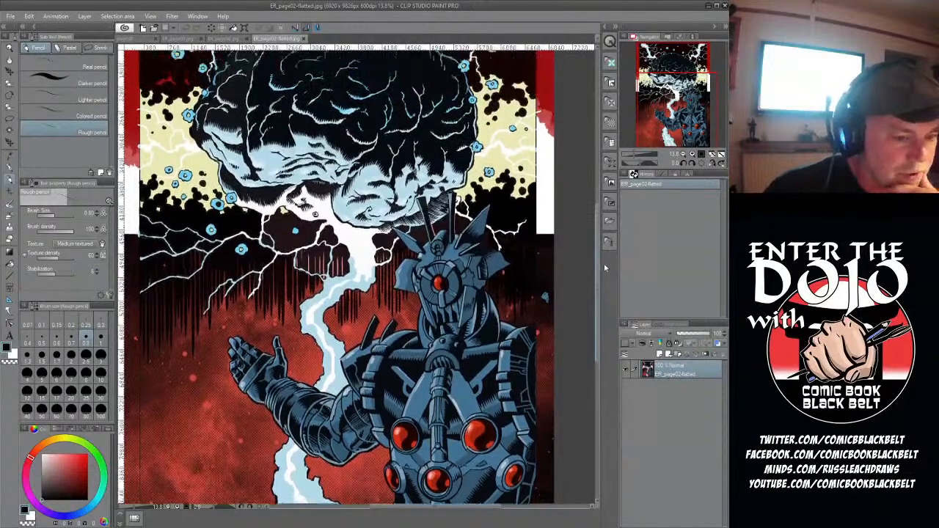
scroll(393, 222, "down", 1)
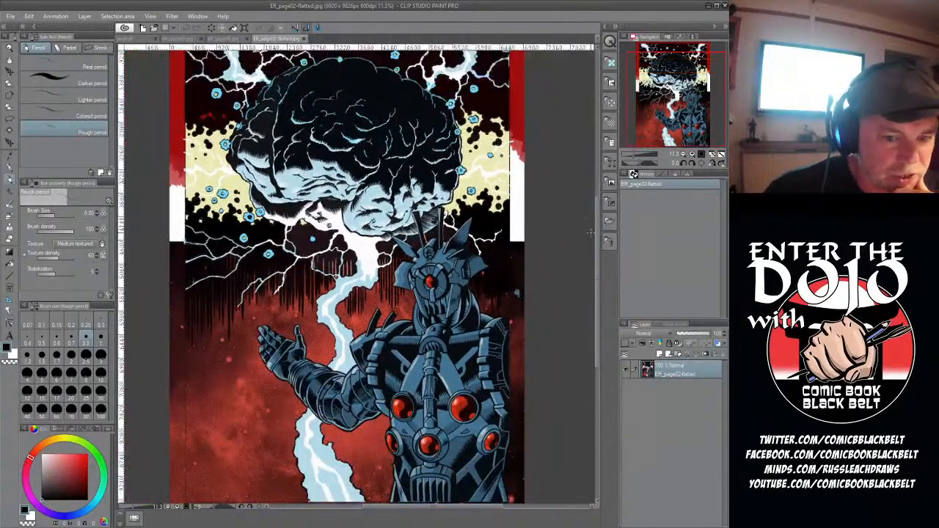
scroll(596, 241, "up", 1)
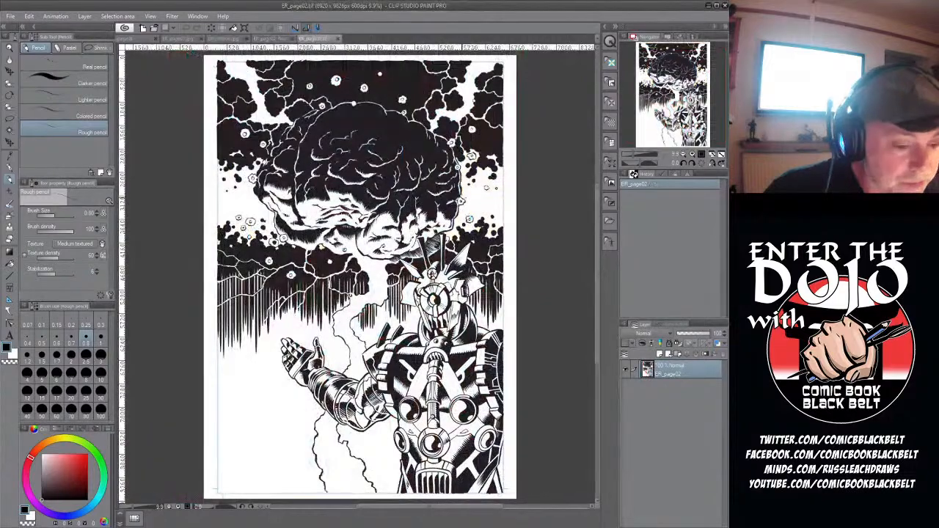
- Examine the black-and-white inks of ER_page02, from the brain's hatching down to the armored figure's arm and torso, and return to a wider view
scroll(351, 207, "up", 8)
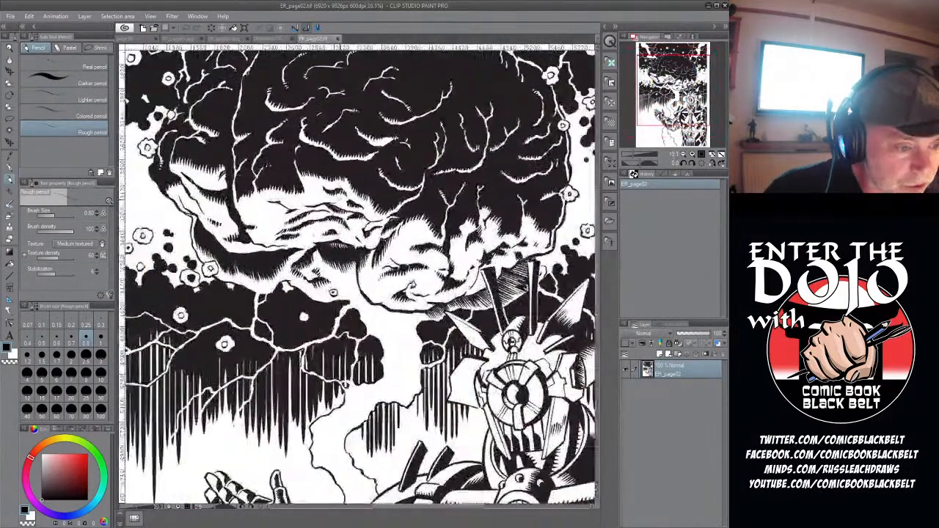
scroll(340, 198, "up", 6)
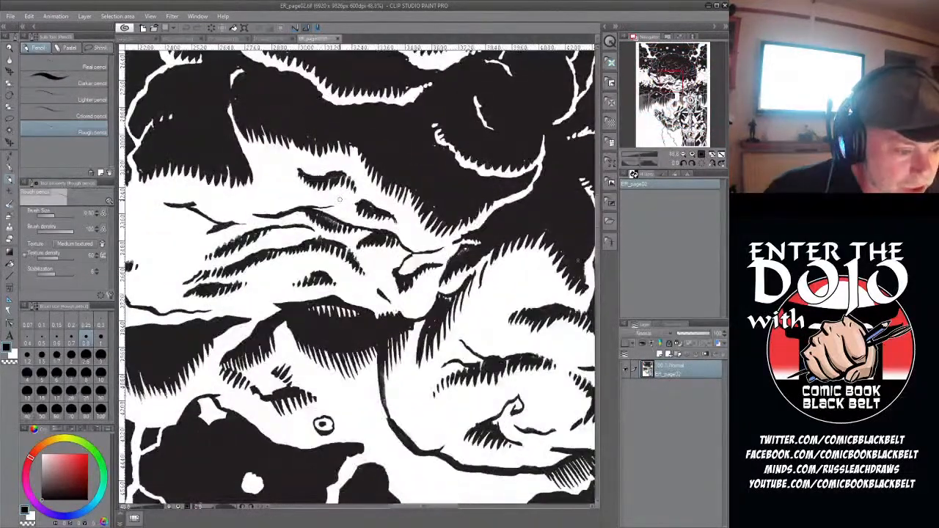
scroll(340, 198, "down", 3)
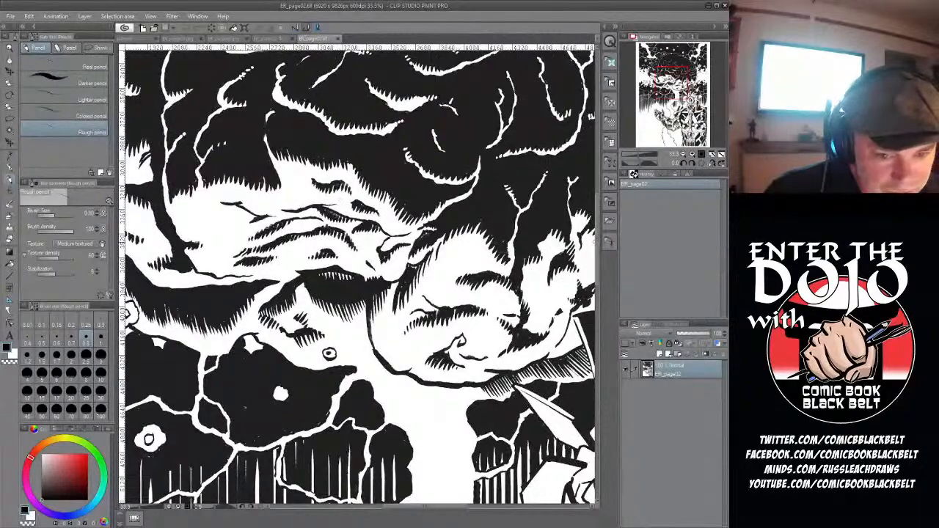
left_click_drag(597, 245, 600, 316)
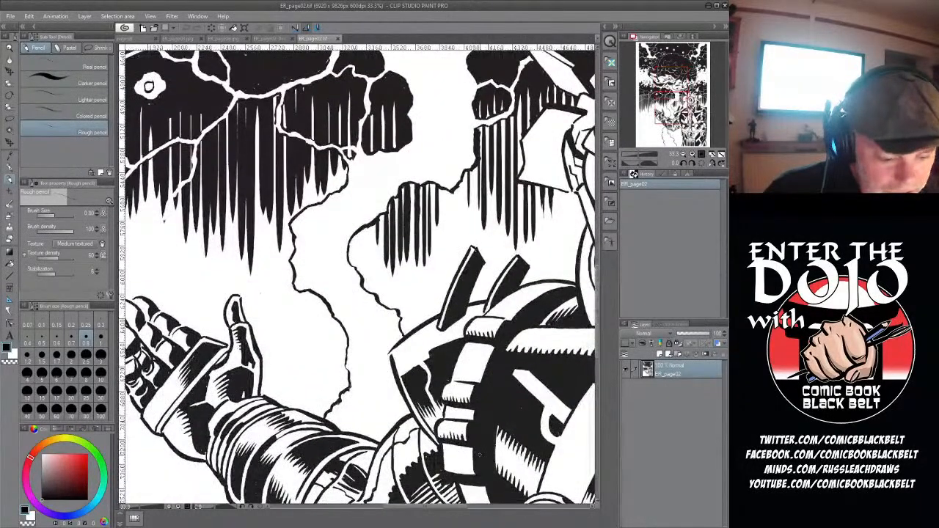
mouse_move(432, 514)
left_mouse_down()
mouse_move(473, 518)
mouse_move(435, 508)
left_mouse_up()
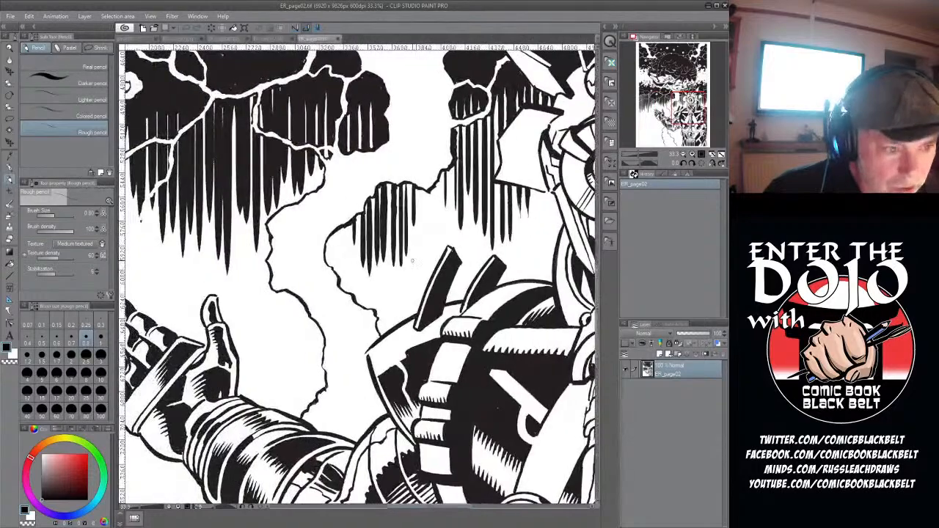
scroll(397, 194, "down", 3)
scroll(360, 264, "down", 3)
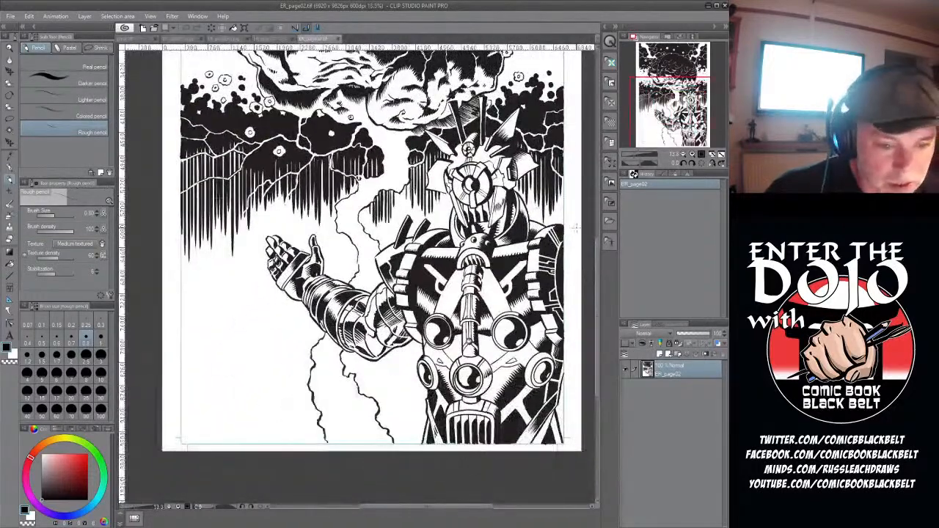
left_click_drag(597, 256, 605, 223)
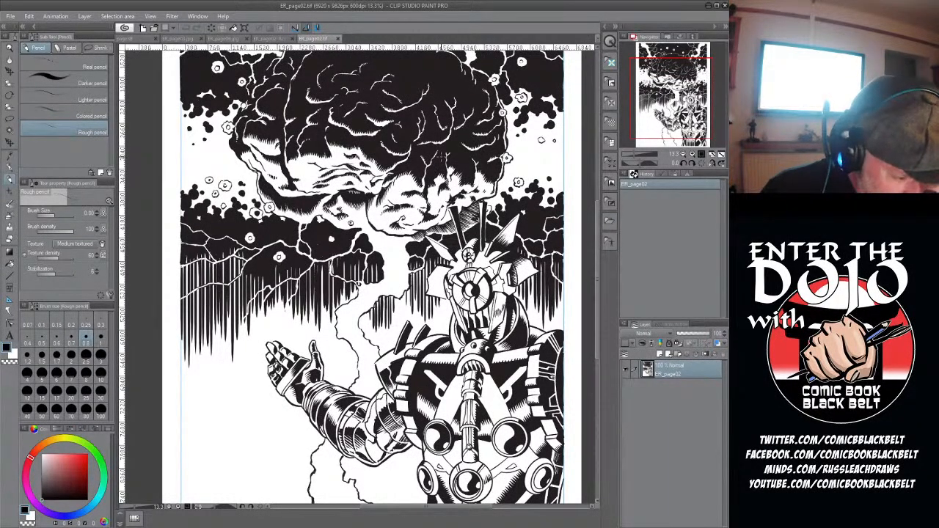
scroll(461, 134, "up", 1)
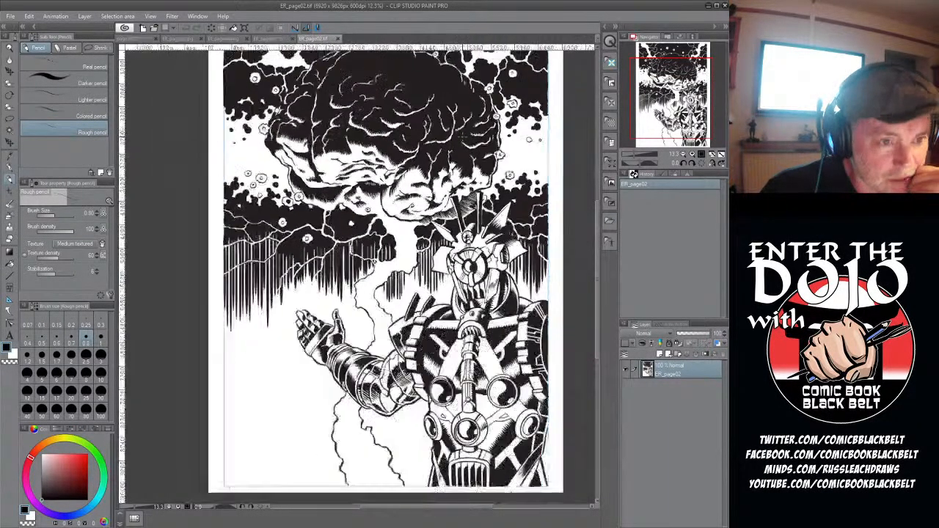
- Close the inked ER_page02 and the colored example pages, returning to the page38 pencils
left_click(340, 39)
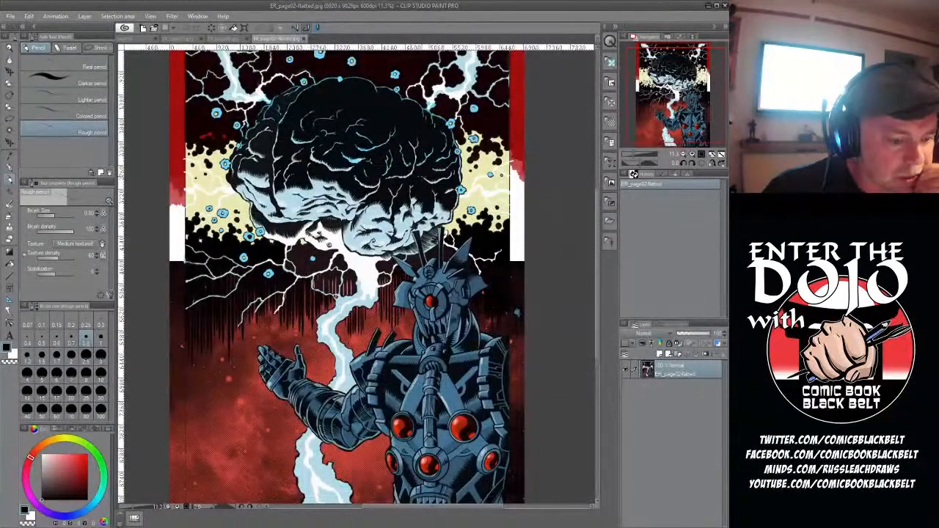
scroll(424, 148, "up", 1)
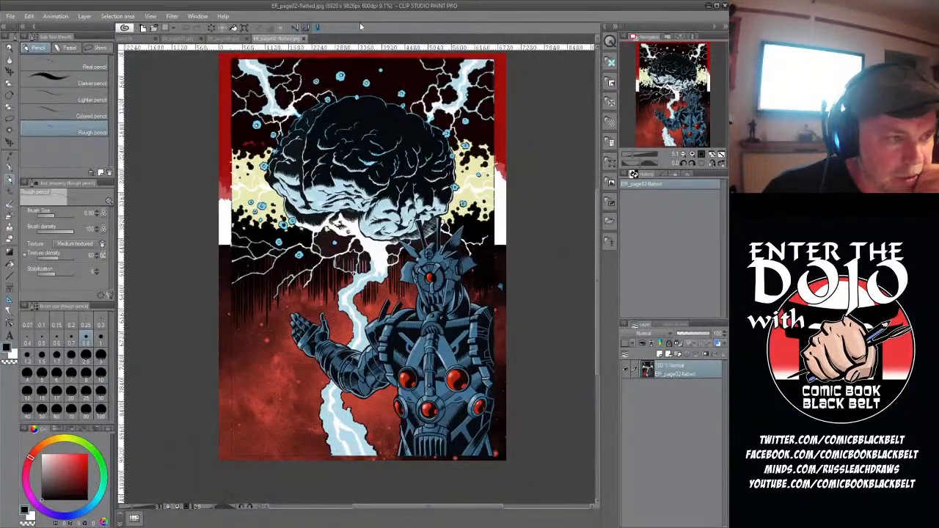
left_click(304, 39)
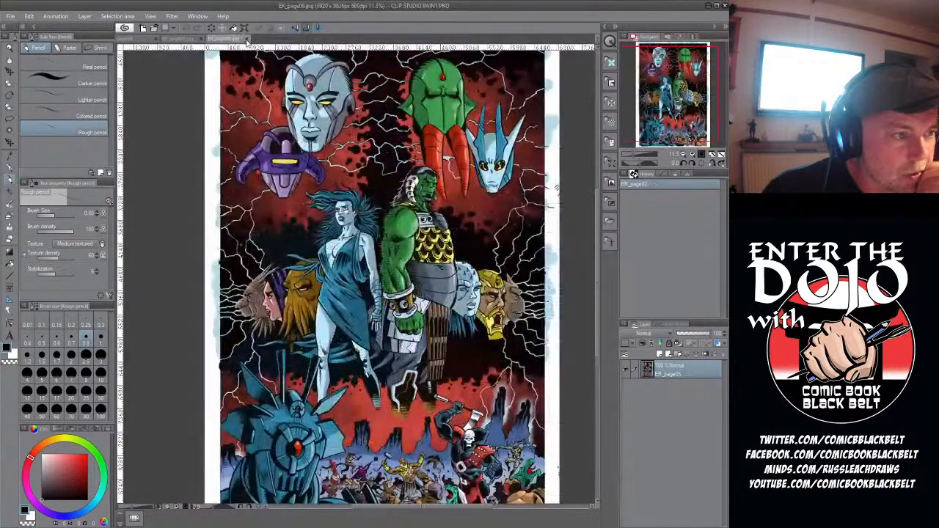
left_click(201, 39)
left_click(205, 41)
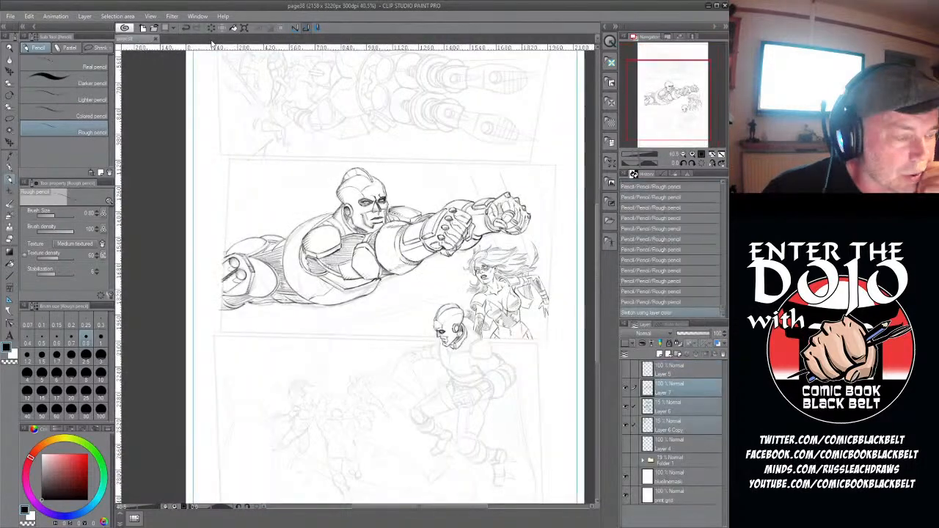